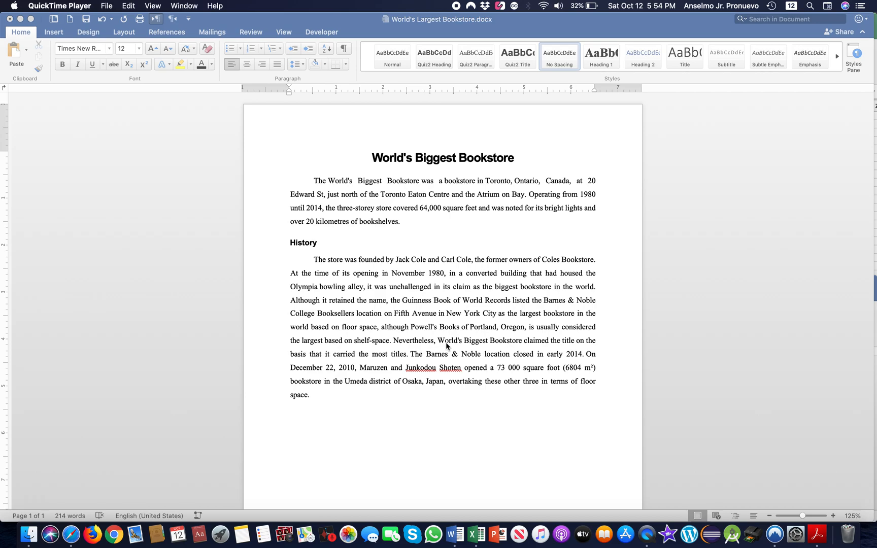
Set the document's page margins to Normal, with 1" on all four sides, and recheck the margin presets.
{"action": "left_click", "coordinate": [91, 192]}
{"action": "left_click", "coordinate": [125, 35]}
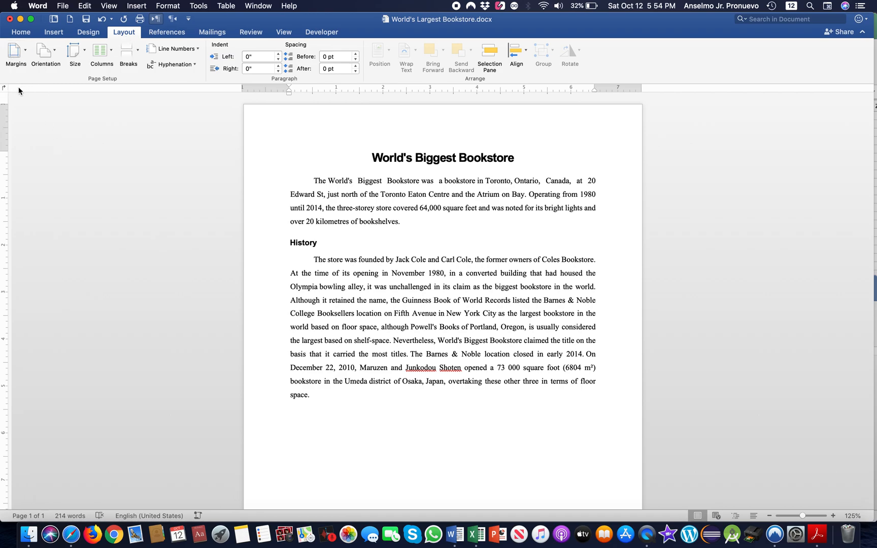
{"action": "left_click", "coordinate": [21, 53]}
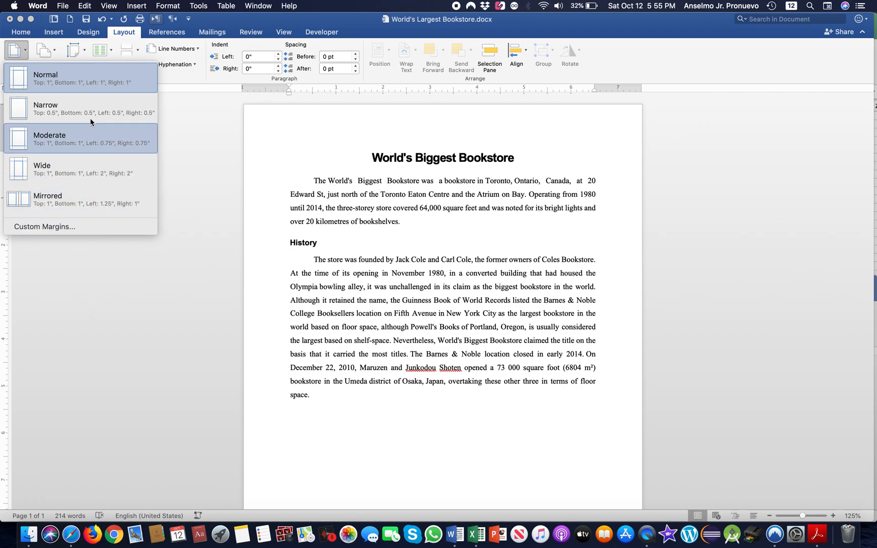
{"action": "left_click", "coordinate": [71, 77]}
{"action": "left_click", "coordinate": [130, 33]}
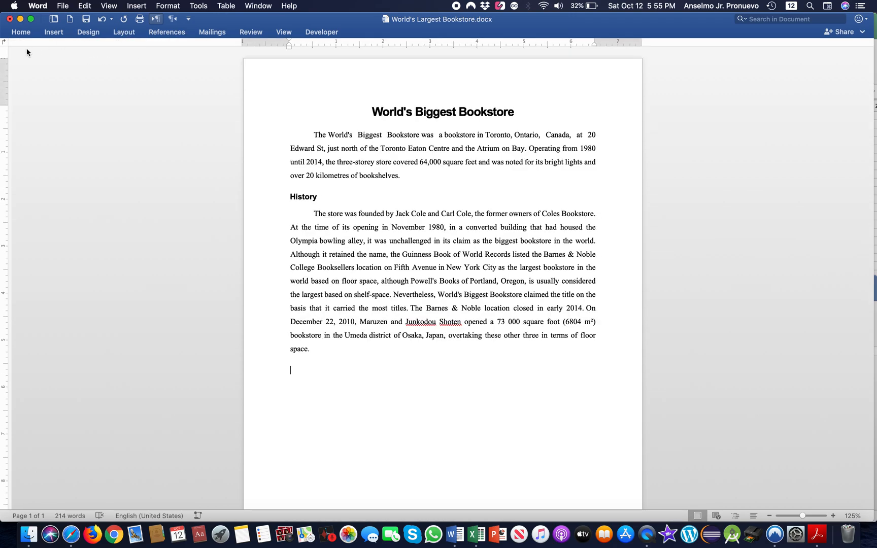
{"action": "left_click", "coordinate": [129, 33]}
{"action": "left_click", "coordinate": [23, 55]}
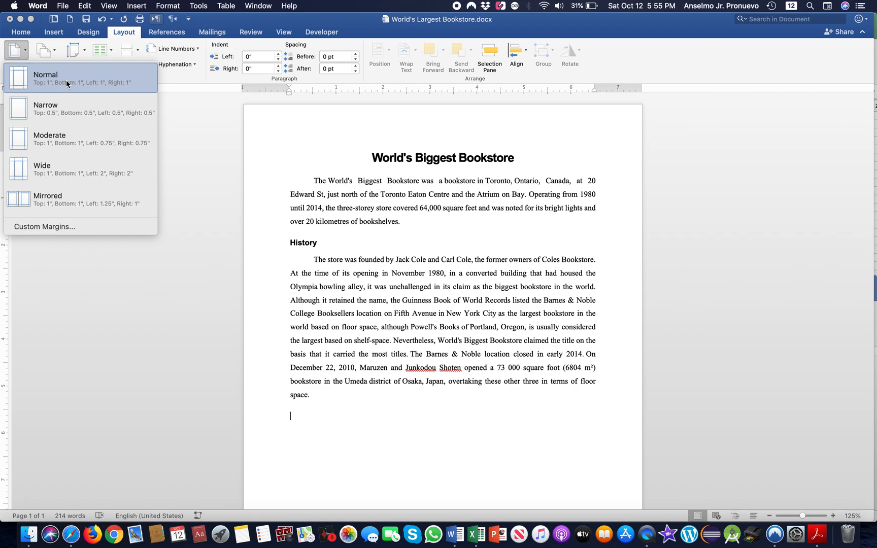
{"action": "left_click", "coordinate": [81, 274]}
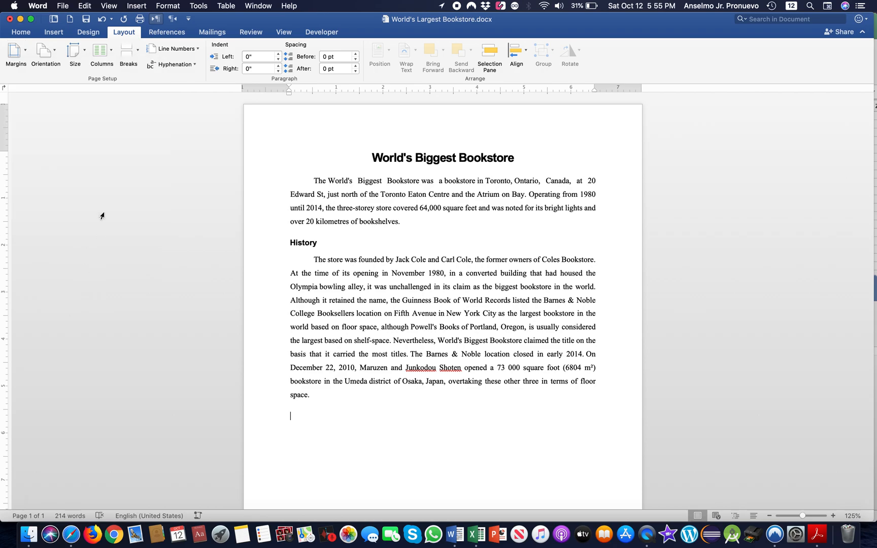
Set the document's paper size to US Letter, 8.5" x 11".
{"action": "left_click", "coordinate": [82, 52]}
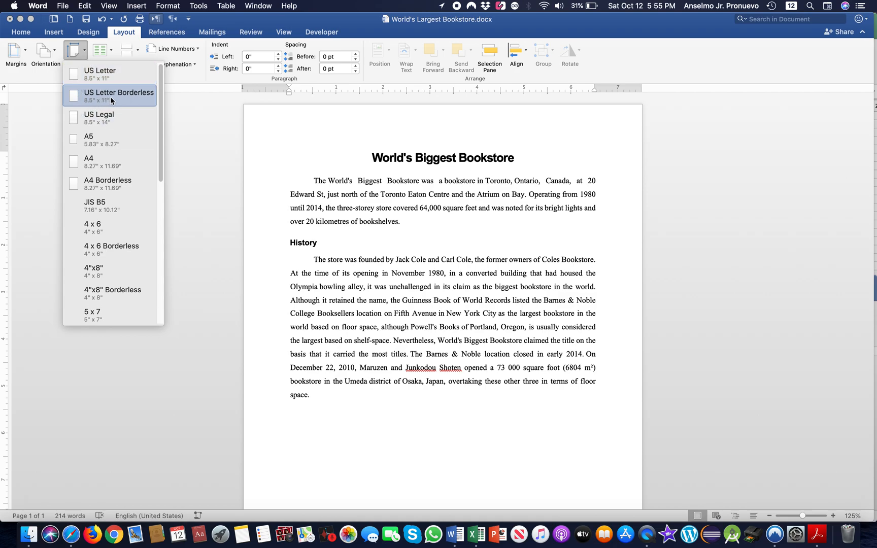
{"action": "left_click", "coordinate": [136, 74]}
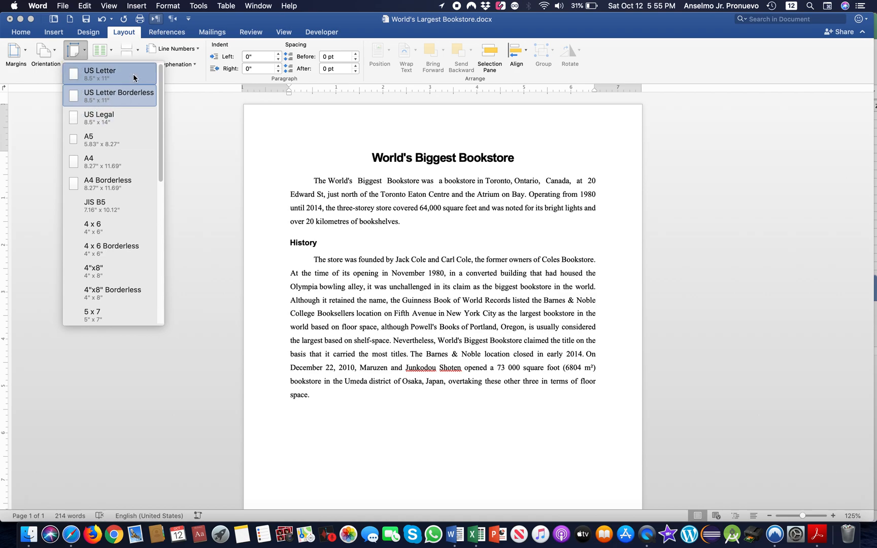
{"action": "left_click", "coordinate": [27, 34]}
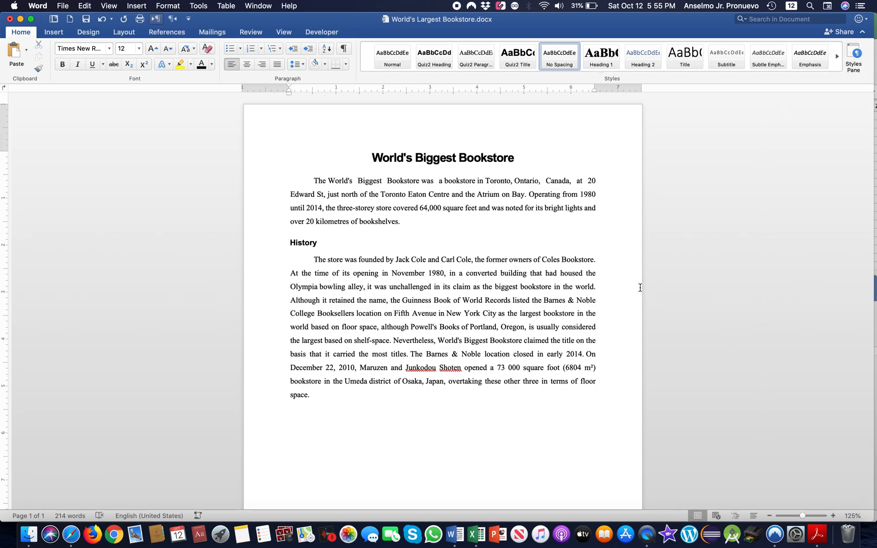
Review the required style specifications in Quiz 2-Styles Instructions.docx and return to the World's Largest Bookstore document.
{"action": "key", "text": "ctrl+Down"}
{"action": "left_click", "coordinate": [686, 402]}
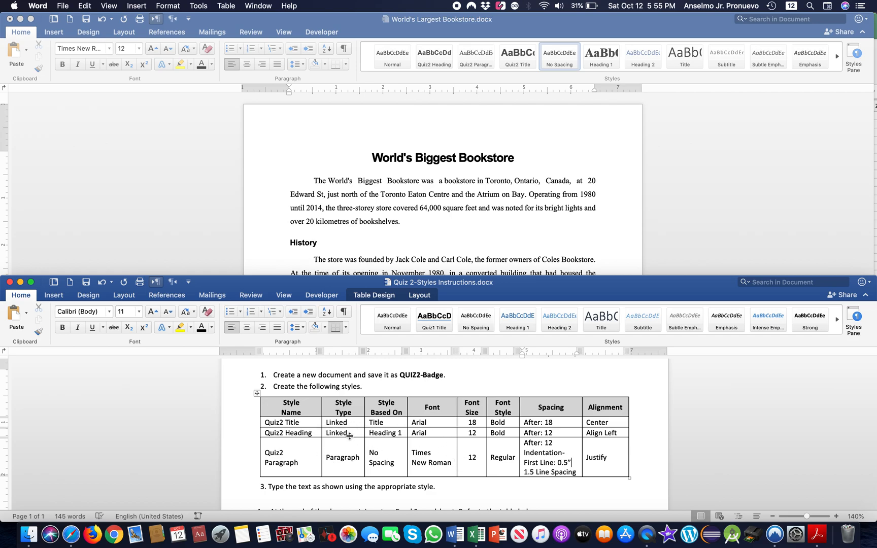
{"action": "left_click", "coordinate": [507, 246]}
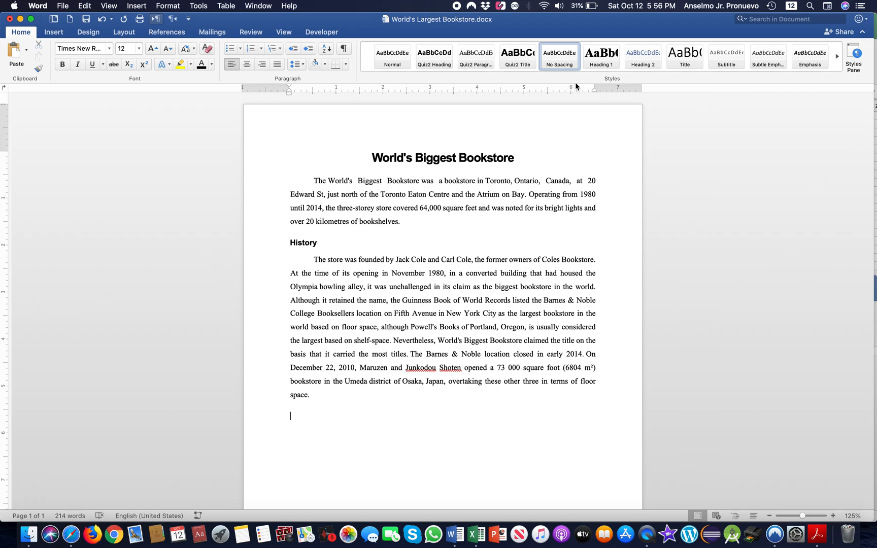
Check which styles are applied to the title, the History heading and the two body paragraphs.
{"action": "left_click", "coordinate": [369, 158]}
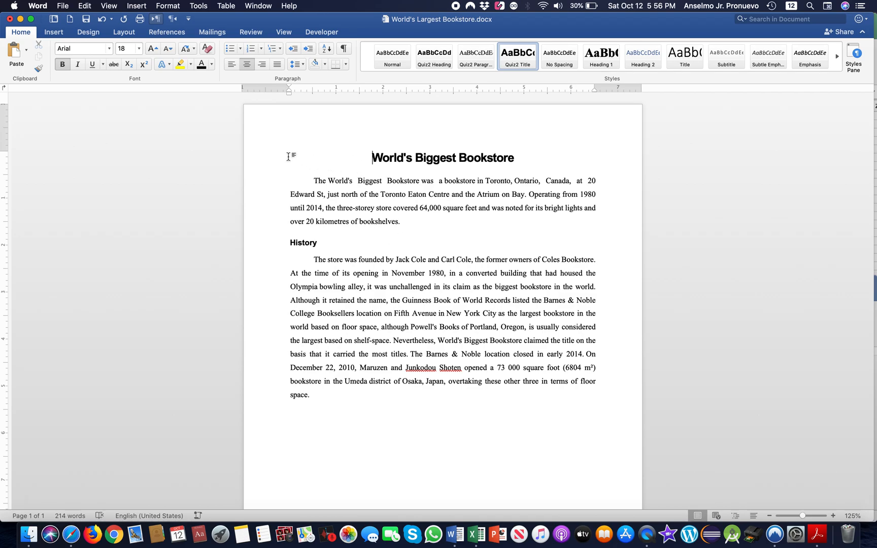
{"action": "left_click", "coordinate": [255, 161]}
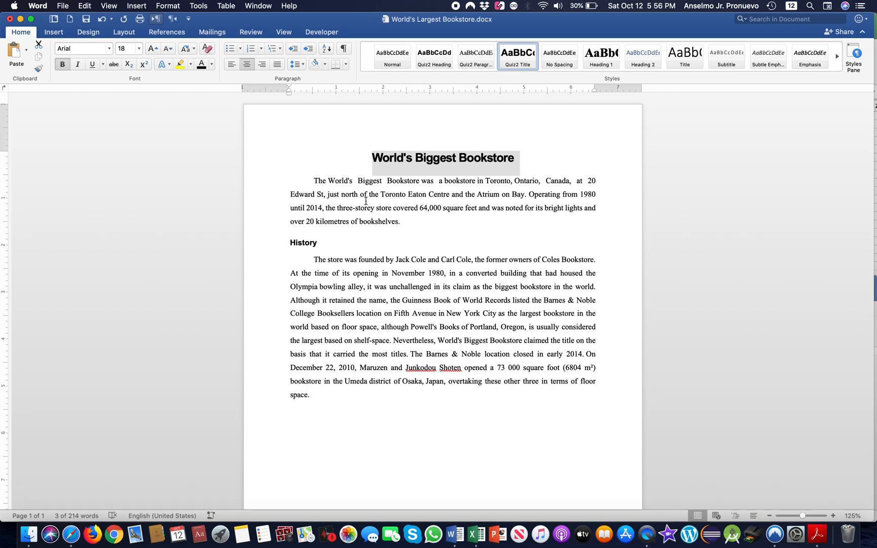
{"action": "key", "text": "ctrl+Down"}
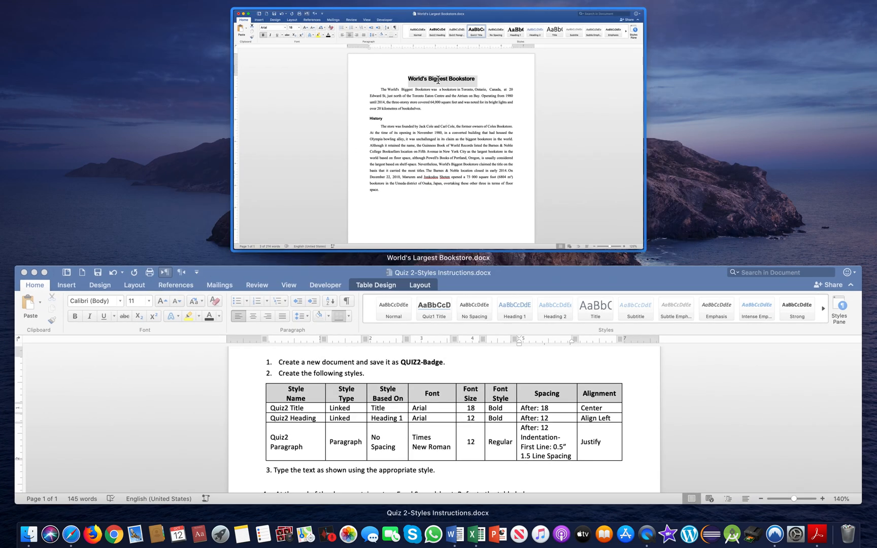
{"action": "left_click", "coordinate": [423, 108]}
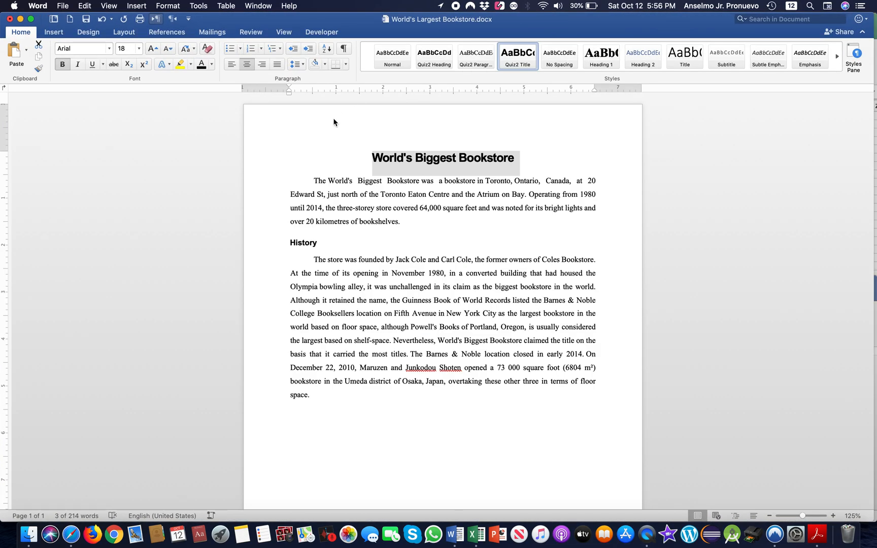
{"action": "left_click", "coordinate": [260, 247]}
{"action": "triple_click", "coordinate": [339, 186]}
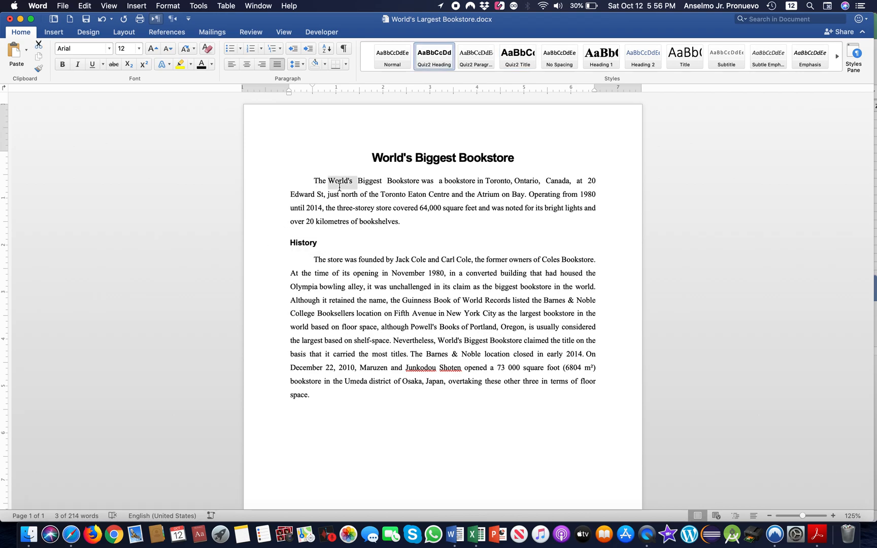
{"action": "triple_click", "coordinate": [377, 302]}
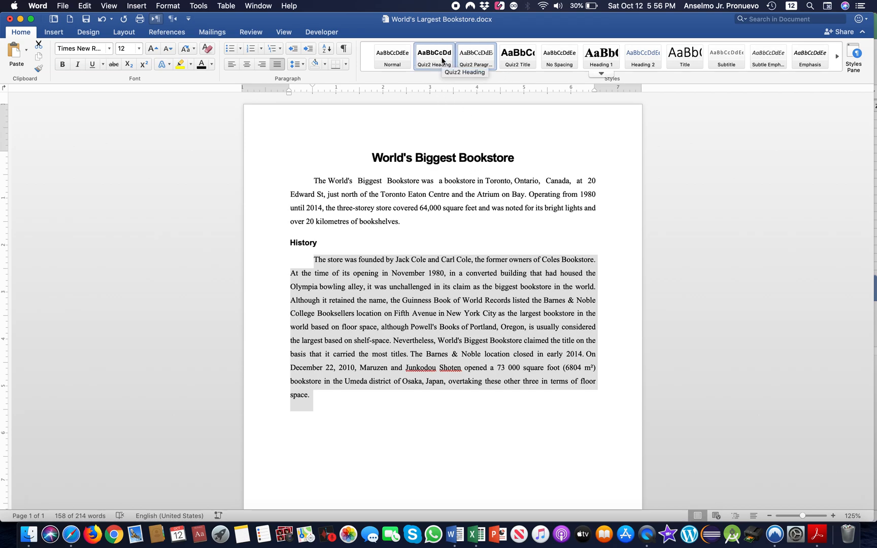
{"action": "left_click", "coordinate": [285, 161]}
{"action": "left_click", "coordinate": [254, 166]}
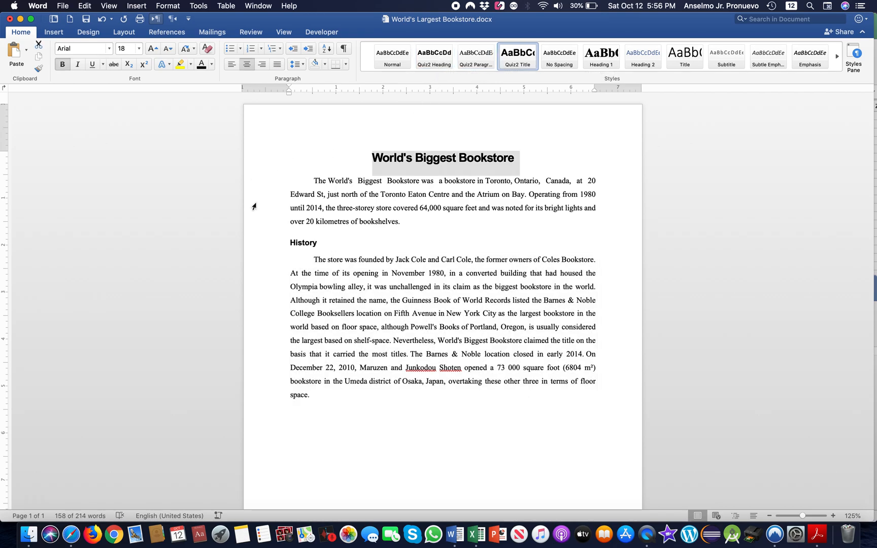
{"action": "left_click", "coordinate": [257, 249]}
{"action": "double_click", "coordinate": [355, 197]}
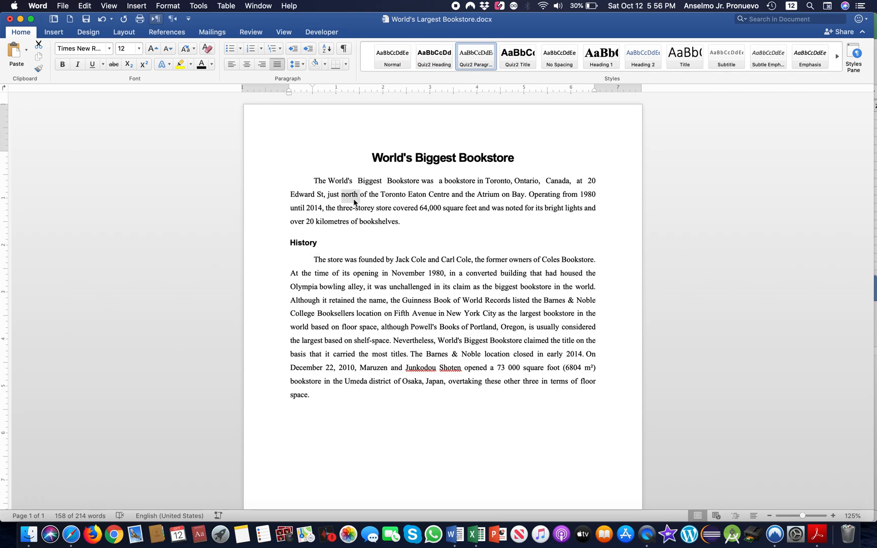
{"action": "double_click", "coordinate": [364, 298]}
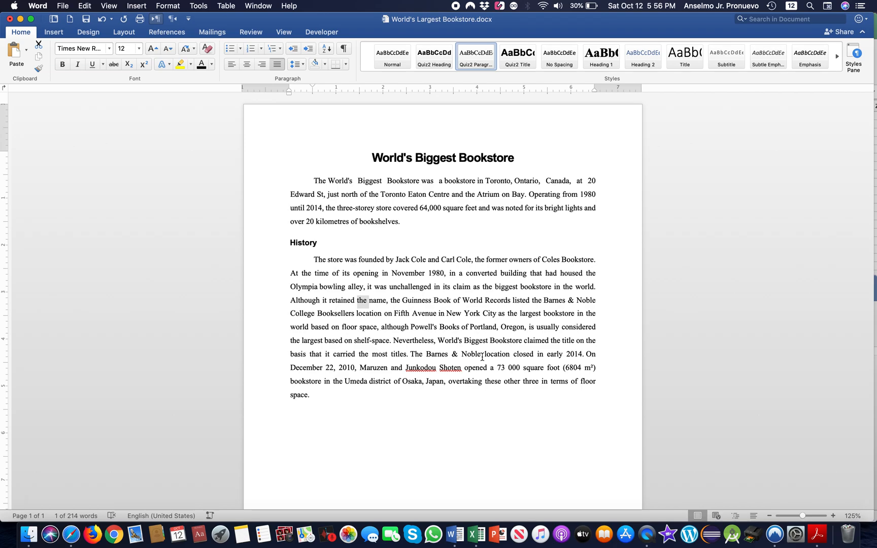
Insert a new Microsoft Excel Worksheet object below the last paragraph of the document.
{"action": "scroll", "coordinate": [343, 422], "scroll_direction": "down", "scroll_amount": 1}
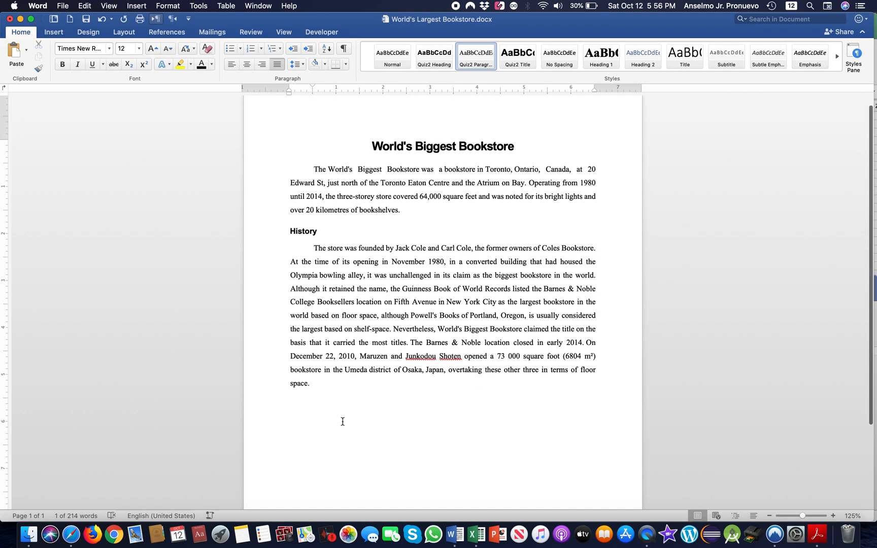
{"action": "scroll", "coordinate": [342, 422], "scroll_direction": "down", "scroll_amount": 2}
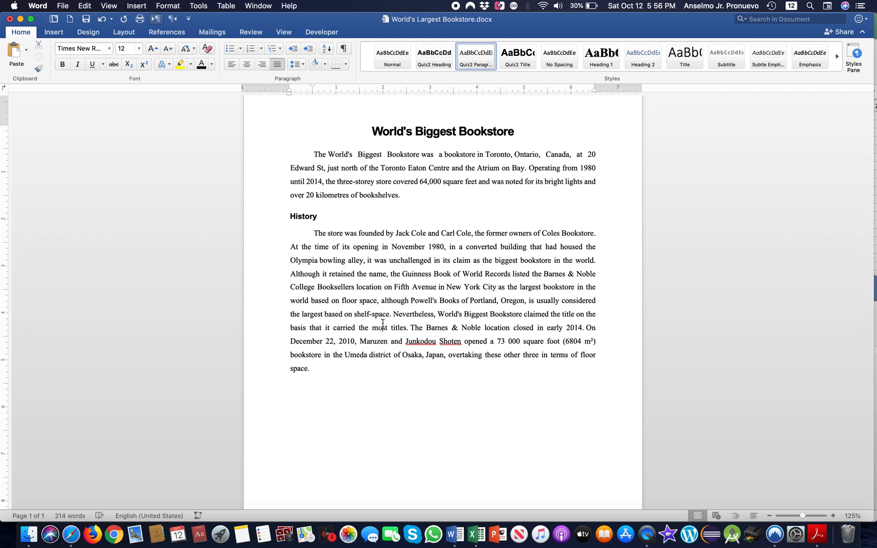
{"action": "key", "text": "Return"}
{"action": "key", "text": "BackSpace"}
{"action": "left_click", "coordinate": [137, 4]}
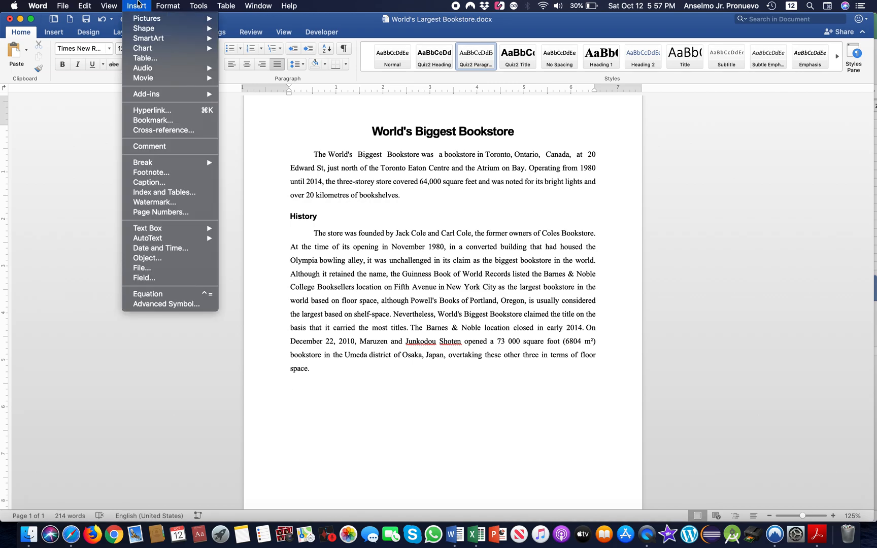
{"action": "mouse_move", "coordinate": [112, 9]}
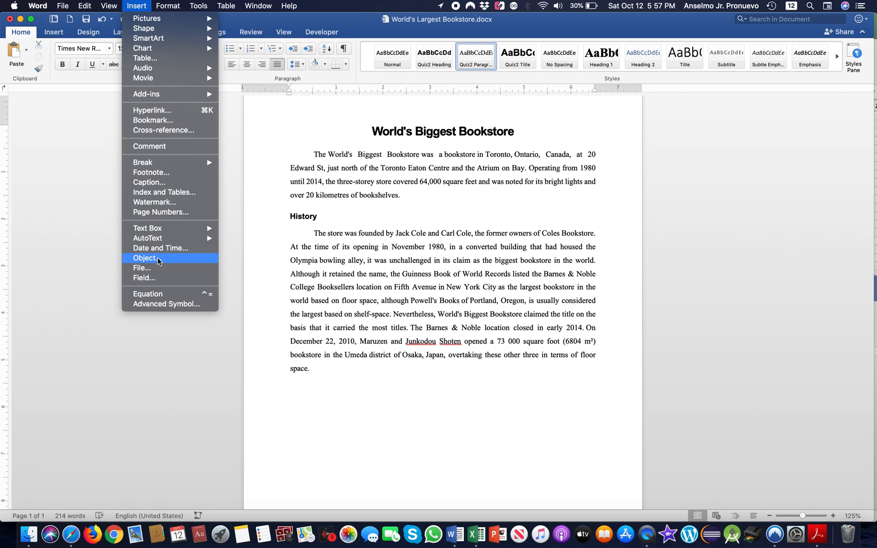
{"action": "left_click", "coordinate": [159, 261]}
{"action": "left_click_drag", "start_coordinate": [366, 90], "coordinate": [232, 192]}
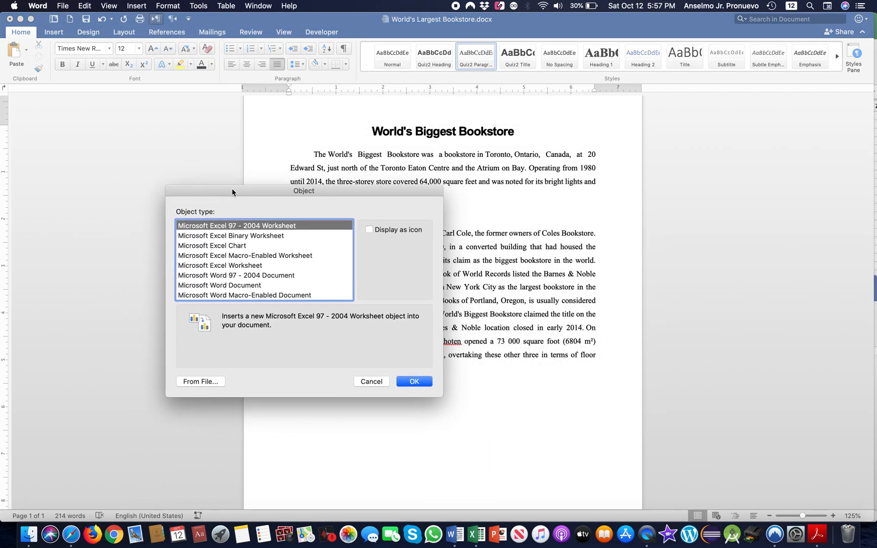
{"action": "left_click", "coordinate": [223, 249]}
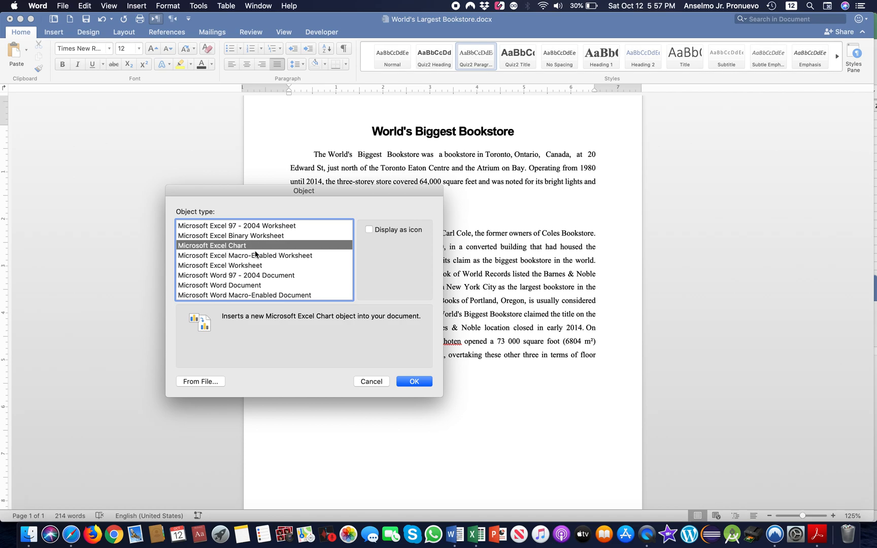
{"action": "left_click", "coordinate": [239, 264]}
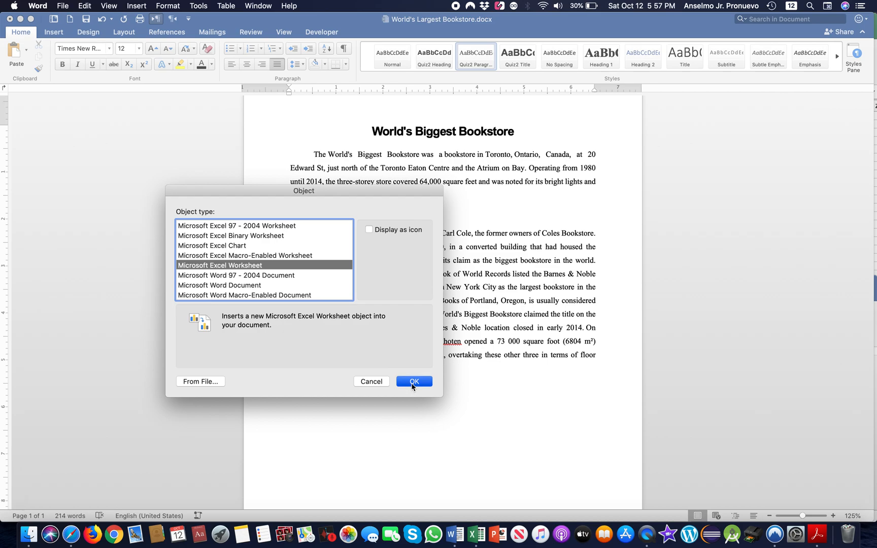
{"action": "left_click", "coordinate": [412, 384]}
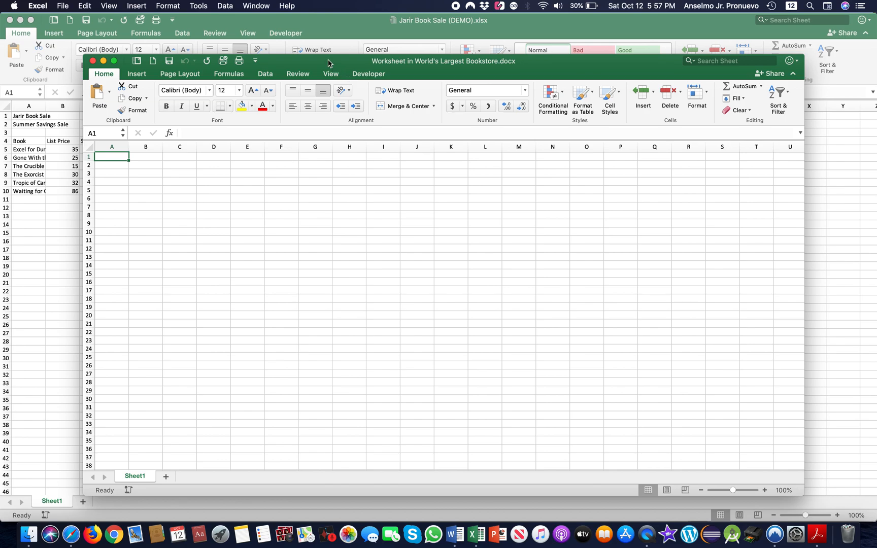
Copy the range A1:F10 from Jarir Book Sale (DEMO).xlsx into the embedded worksheet, starting at cell A1.
{"action": "left_click_drag", "start_coordinate": [328, 63], "coordinate": [380, 53]}
{"action": "left_click", "coordinate": [225, 172]}
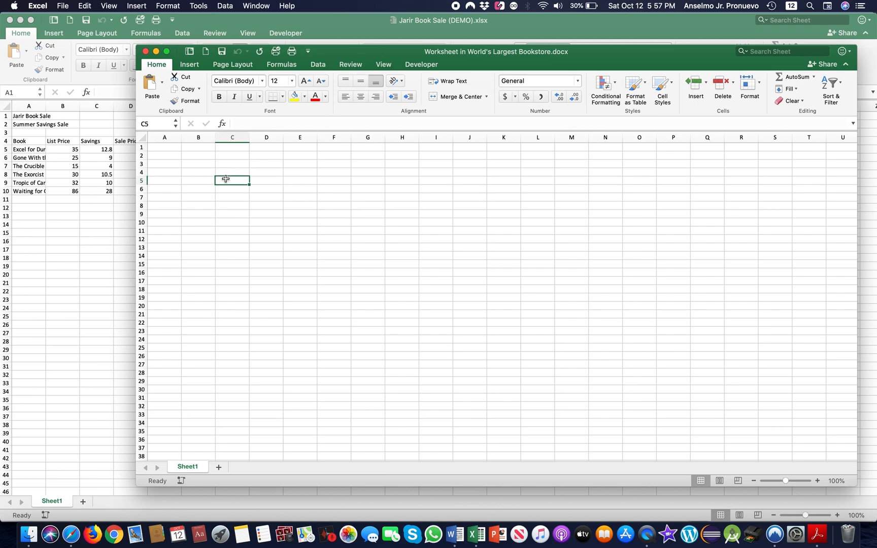
{"action": "left_click", "coordinate": [157, 148]}
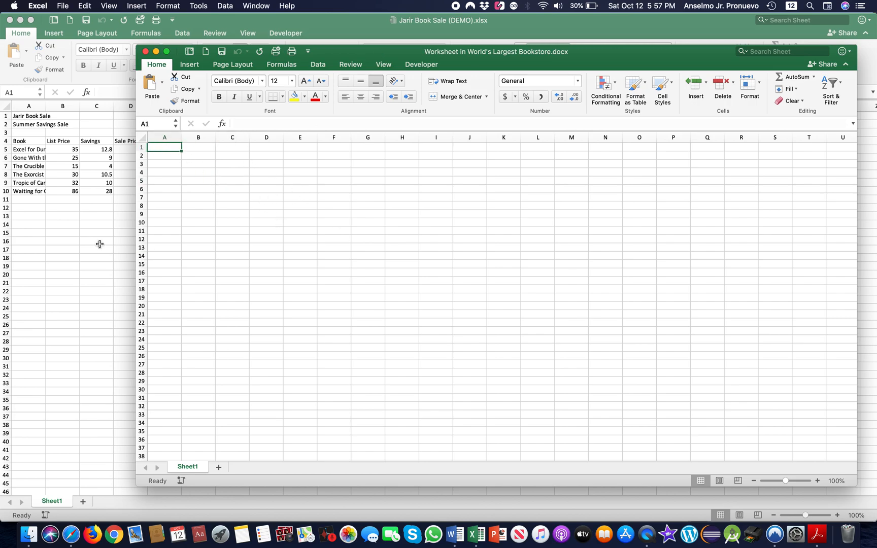
{"action": "left_click", "coordinate": [71, 231]}
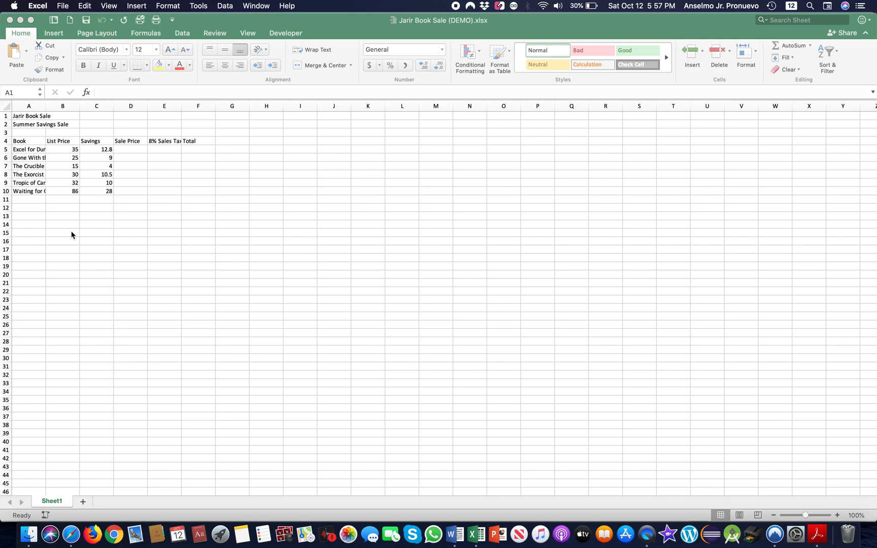
{"action": "left_click_drag", "start_coordinate": [17, 117], "coordinate": [187, 193]}
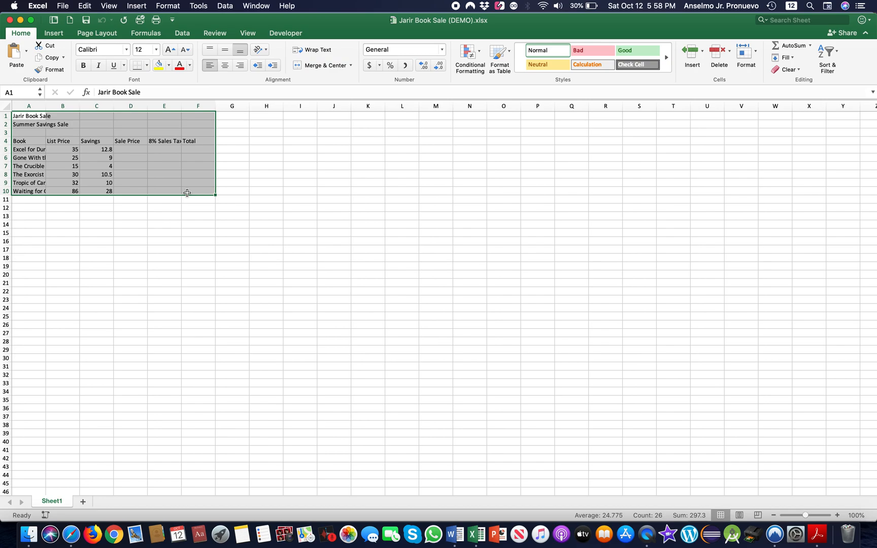
{"action": "key", "text": "super+c"}
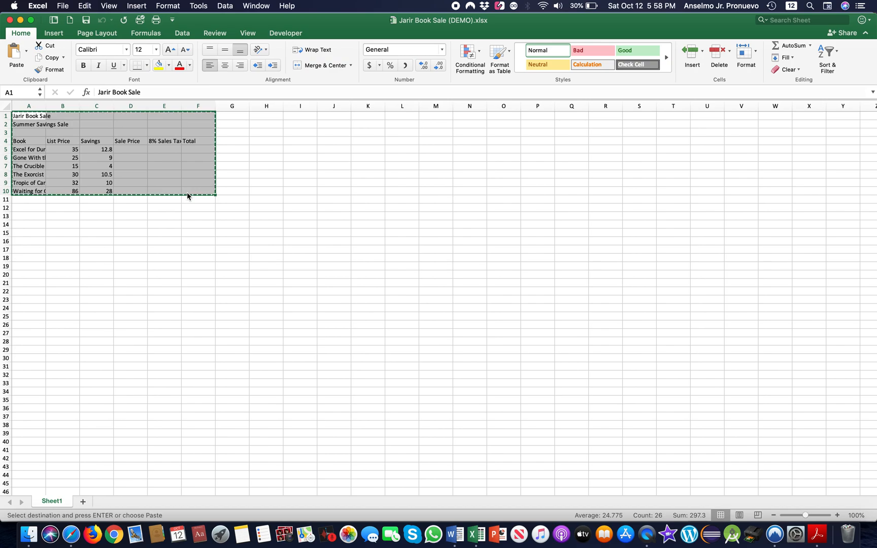
{"action": "key", "text": "ctrl+Down"}
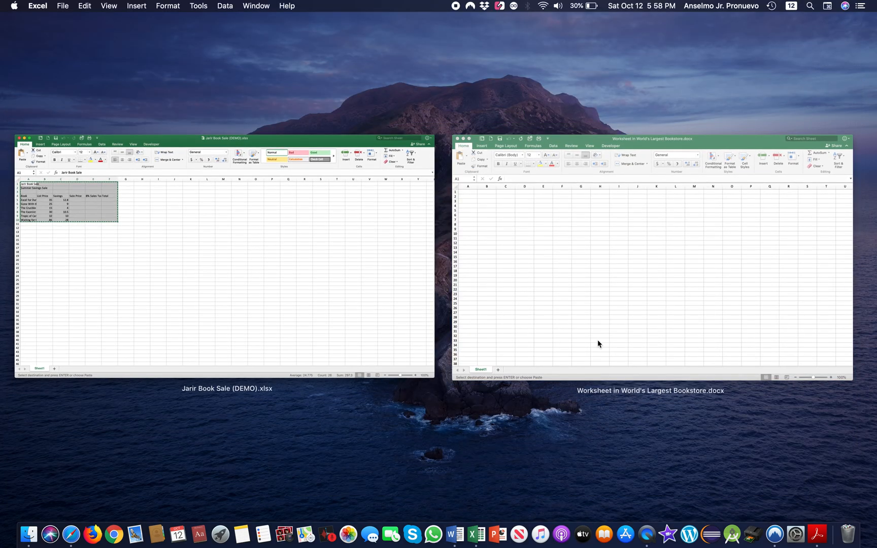
{"action": "left_click", "coordinate": [597, 340]}
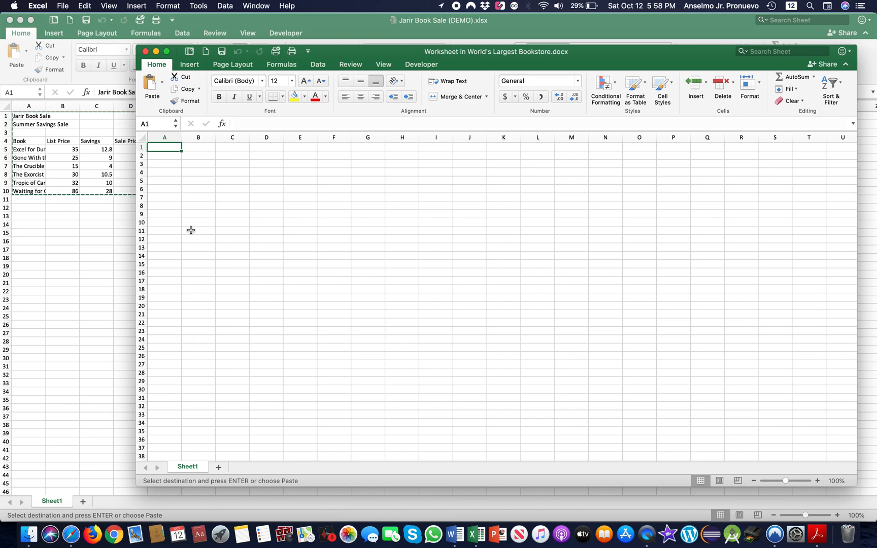
{"action": "key", "text": "super+v"}
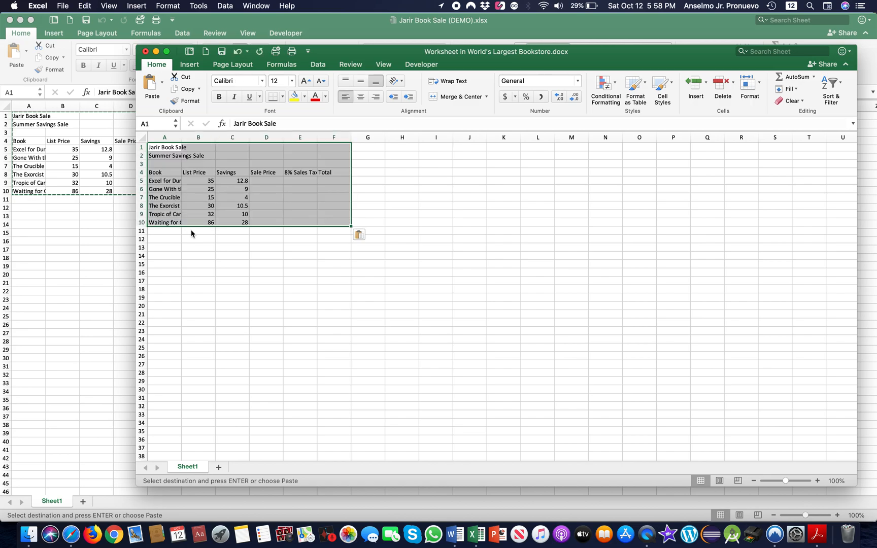
Close the source workbook Jarir Book Sale (DEMO).xlsx and return to the embedded worksheet, clearing the selection of the pasted range.
{"action": "left_click", "coordinate": [57, 266]}
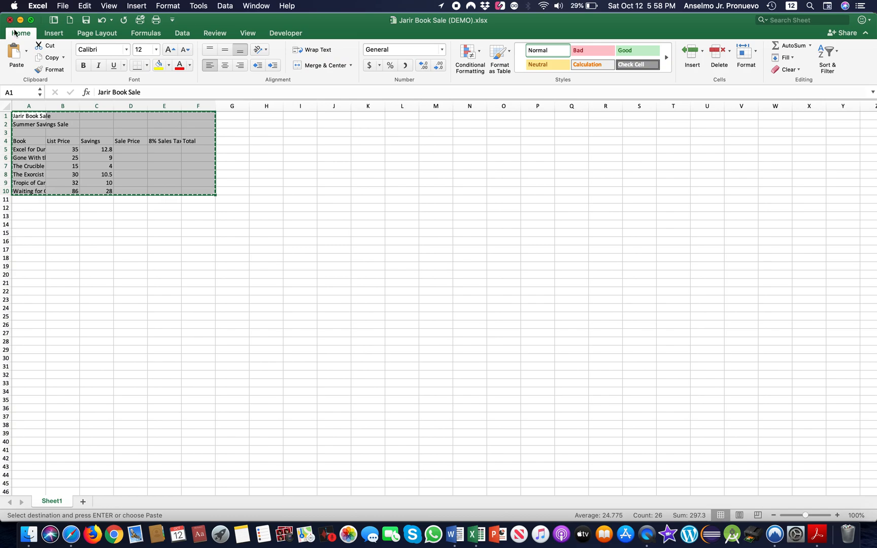
{"action": "left_click", "coordinate": [10, 20]}
{"action": "left_click_drag", "start_coordinate": [370, 51], "coordinate": [310, 42]}
{"action": "left_click", "coordinate": [191, 229]}
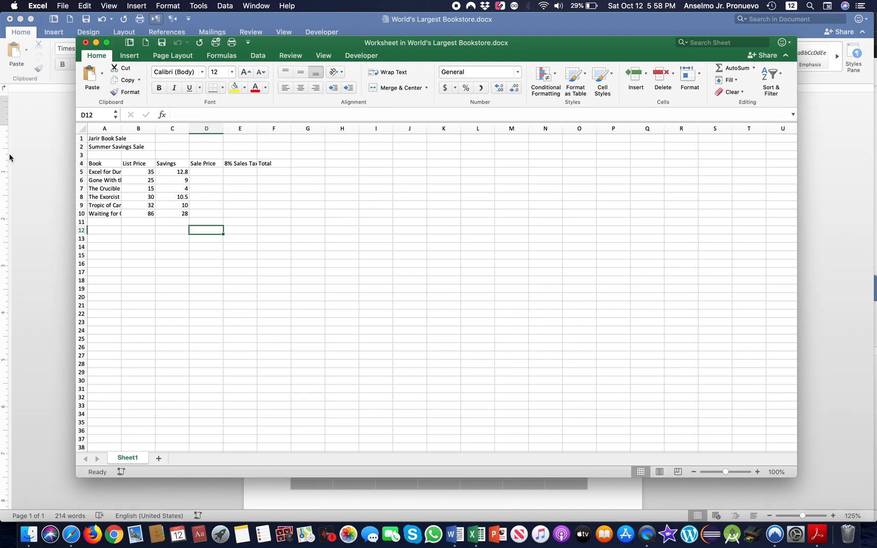
Review the pasted book titles, list prices and savings in rows 5 to 10 of the embedded worksheet.
{"action": "left_click", "coordinate": [103, 171]}
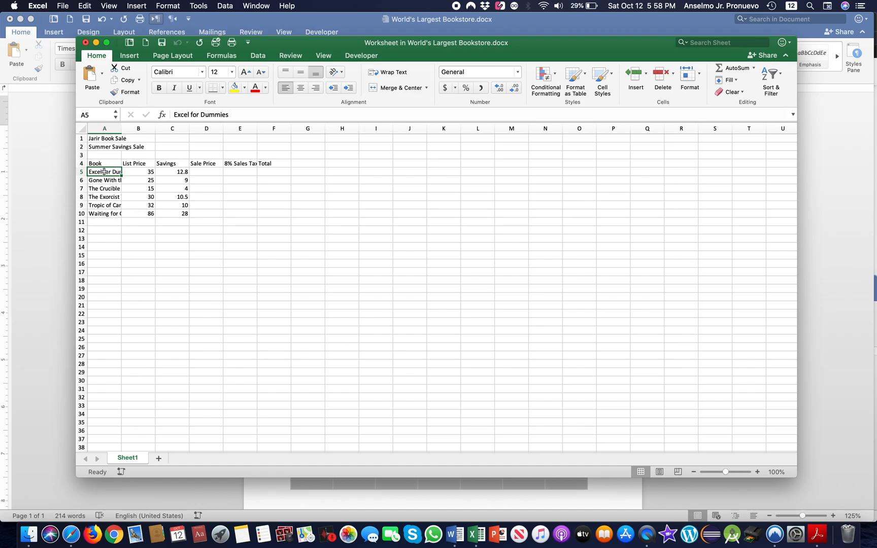
{"action": "left_click", "coordinate": [129, 165]}
{"action": "left_click", "coordinate": [134, 173]}
{"action": "left_click_drag", "start_coordinate": [135, 173], "coordinate": [174, 214]}
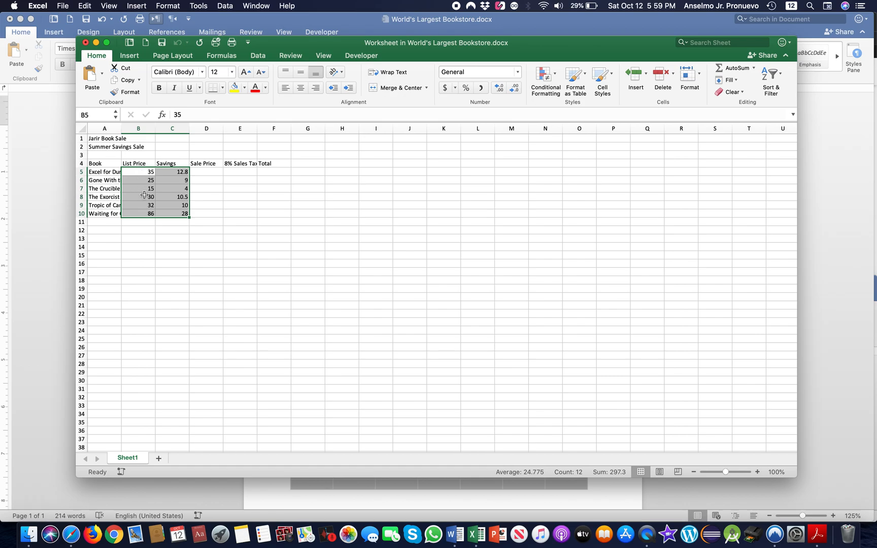
{"action": "left_click", "coordinate": [181, 195]}
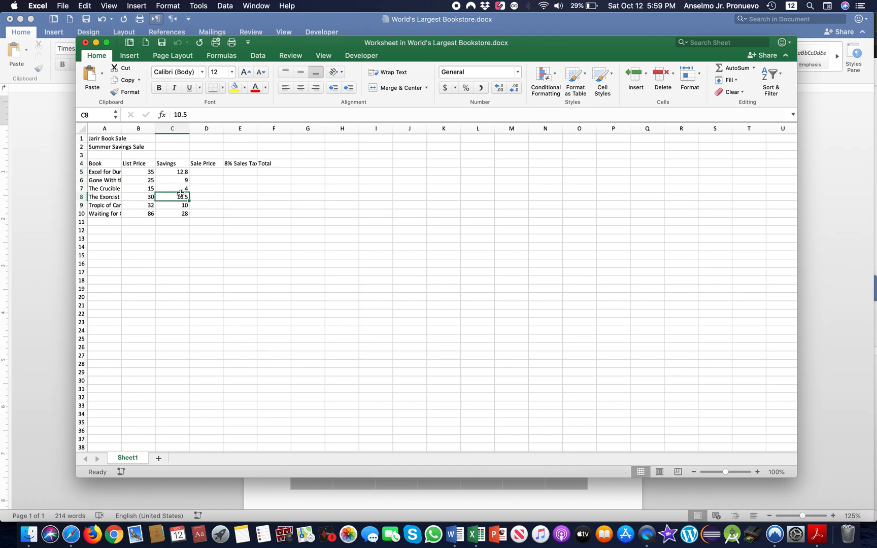
{"action": "left_click", "coordinate": [174, 172]}
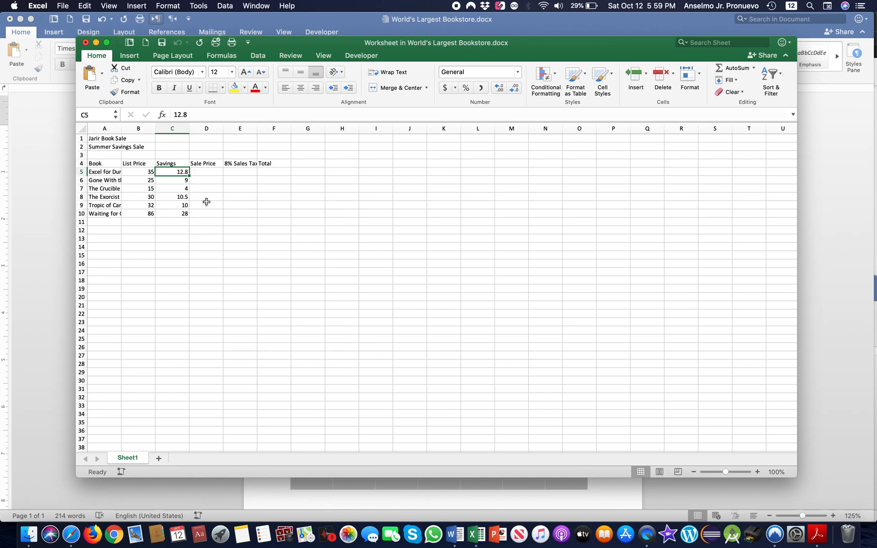
{"action": "left_click", "coordinate": [175, 182]}
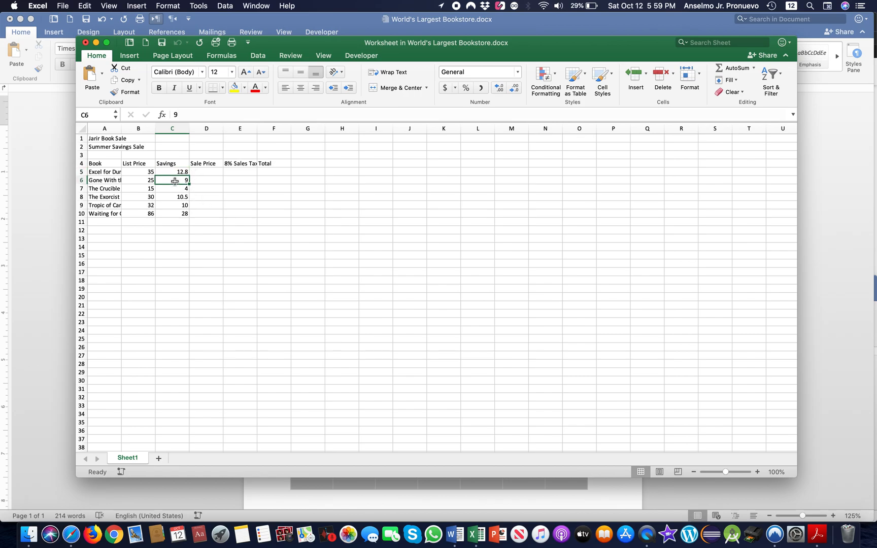
Split the List Price heading in B4 onto two lines, replacing the space with a line break.
{"action": "scroll", "coordinate": [175, 181], "scroll_direction": "up", "scroll_amount": 5}
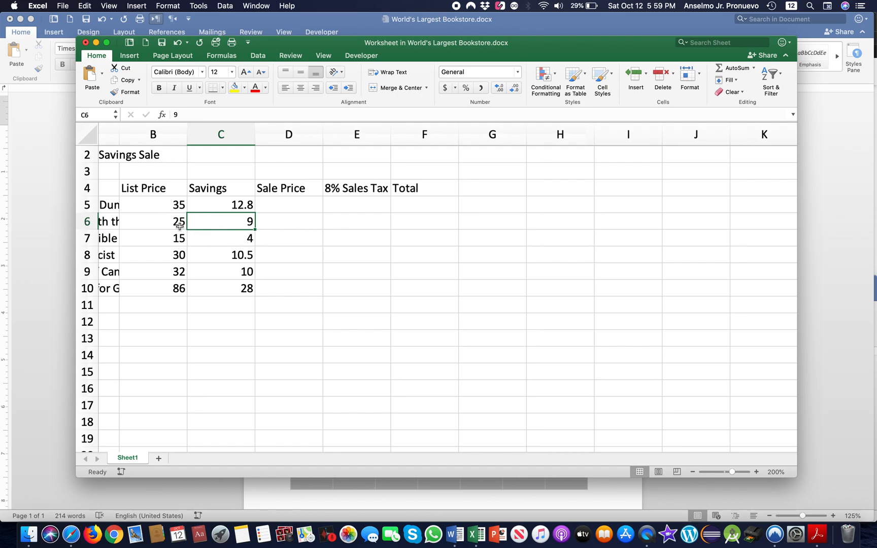
{"action": "scroll", "coordinate": [210, 238], "scroll_direction": "up", "scroll_amount": 1}
{"action": "scroll", "coordinate": [209, 238], "scroll_direction": "left", "scroll_amount": 2}
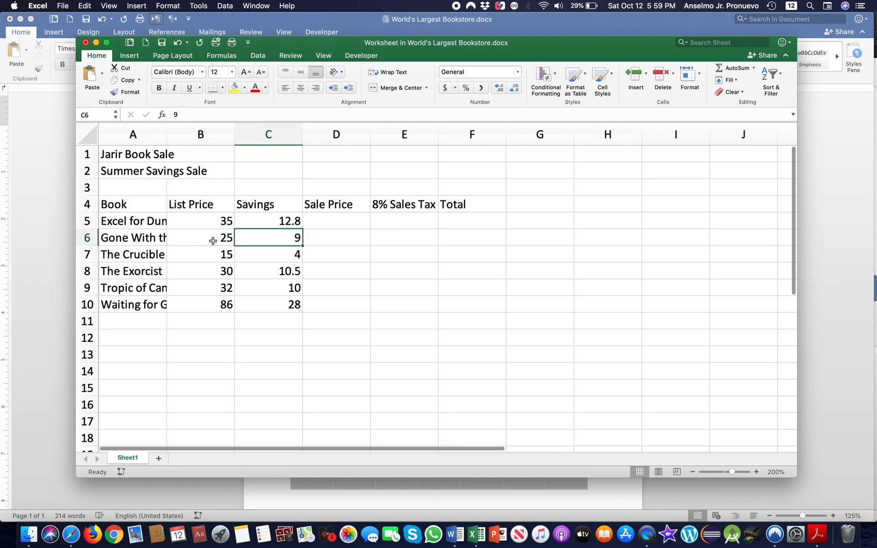
{"action": "left_click", "coordinate": [178, 199]}
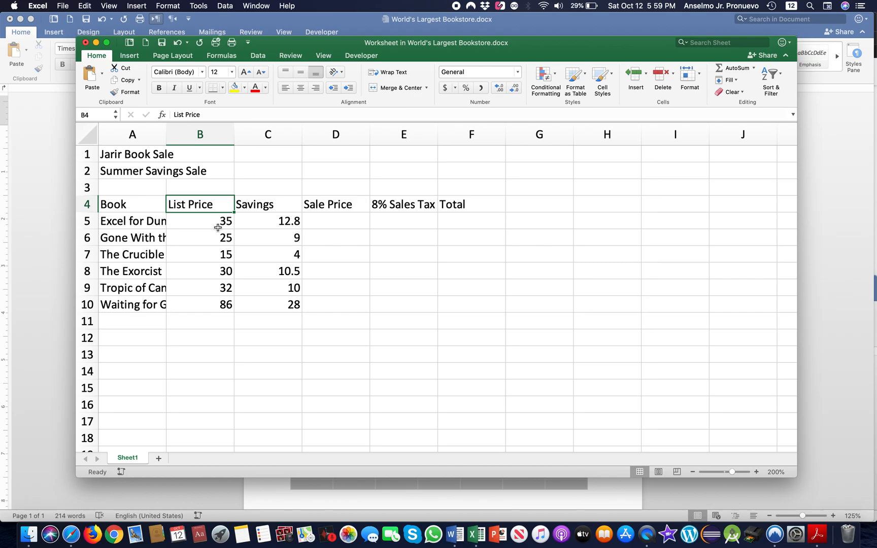
{"action": "double_click", "coordinate": [188, 209]}
{"action": "double_click", "coordinate": [197, 206]}
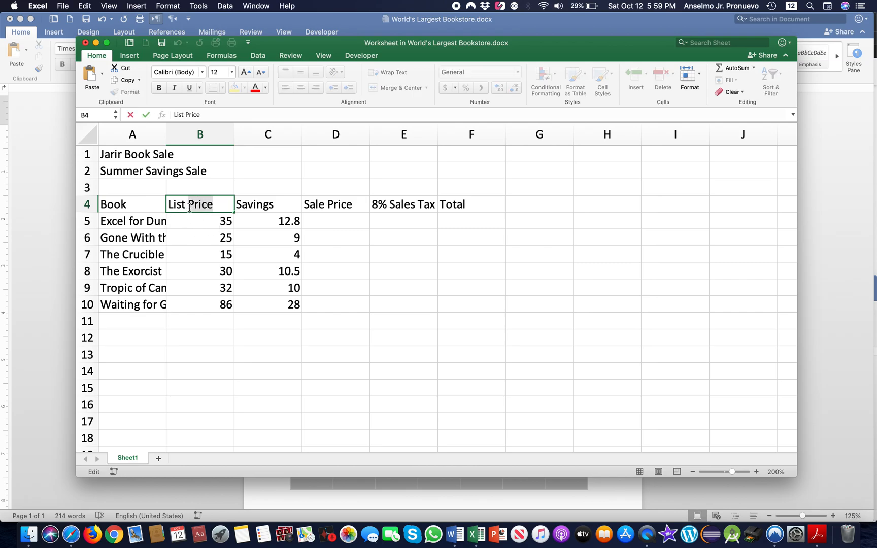
{"action": "left_click", "coordinate": [190, 205]}
{"action": "key", "text": "BackSpace"}
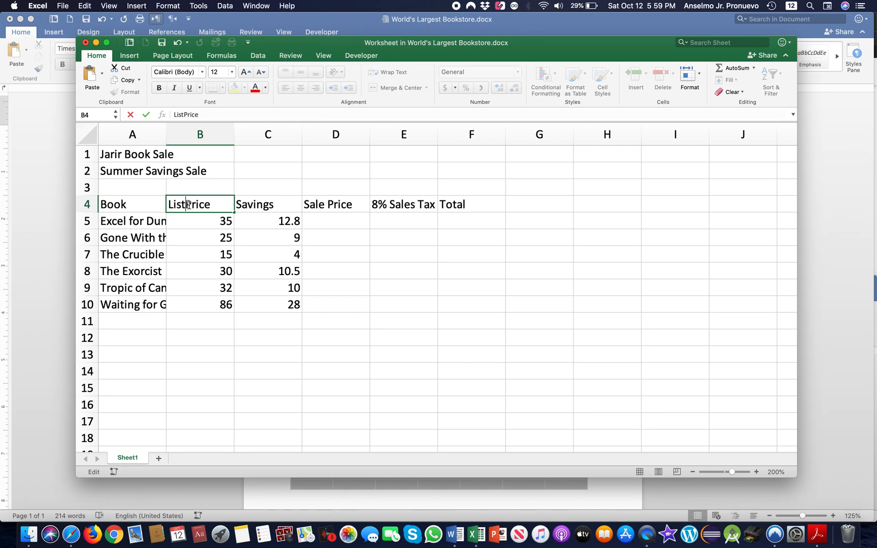
{"action": "key", "text": "alt+Return"}
{"action": "key", "text": "Return"}
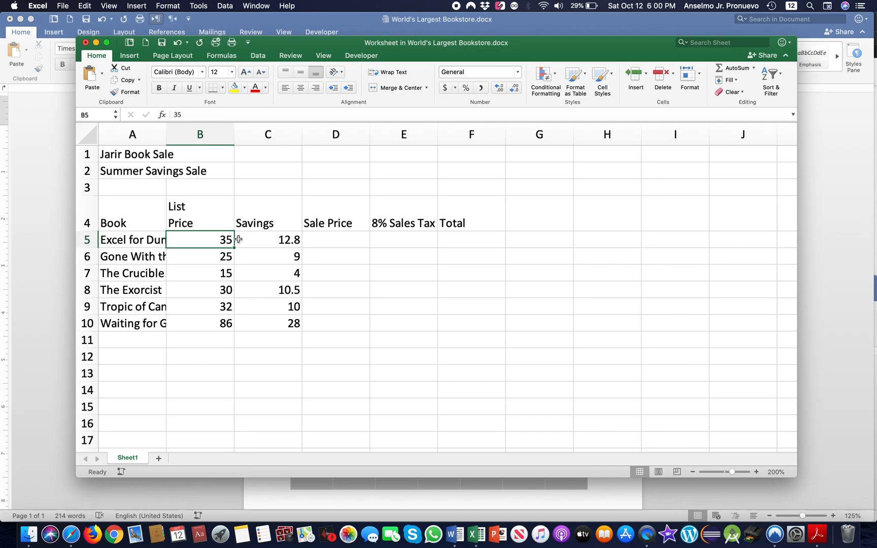
Split the Sale Price heading in D4 onto two lines, replacing the space with a line break.
{"action": "double_click", "coordinate": [312, 223]}
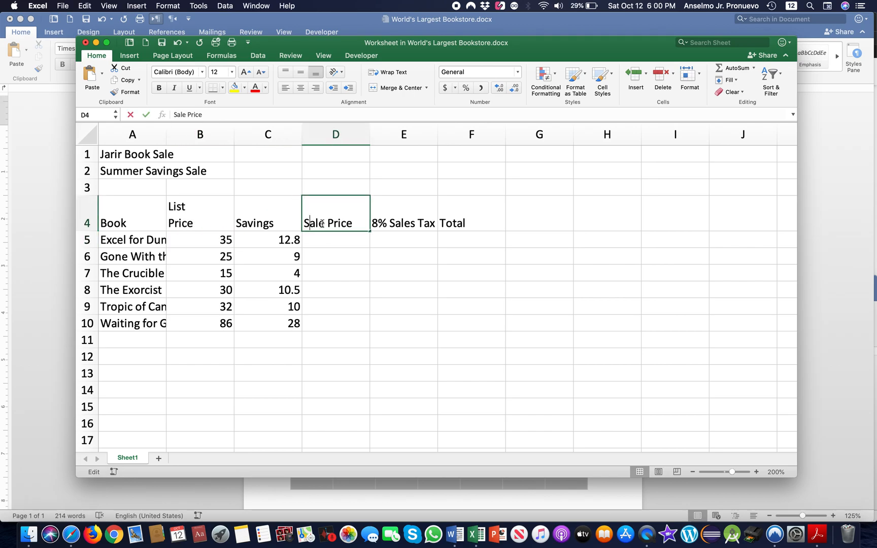
{"action": "left_click", "coordinate": [328, 223]}
{"action": "key", "text": "BackSpace"}
{"action": "key", "text": "alt+Return"}
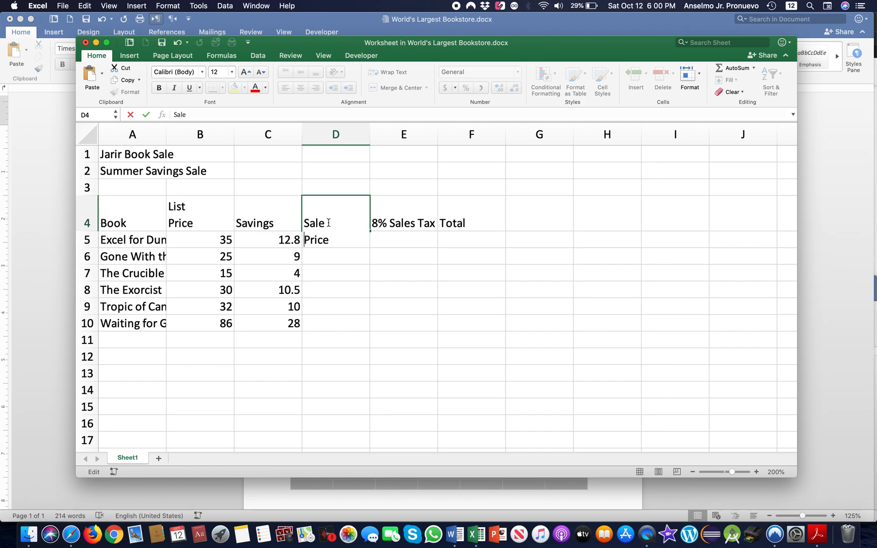
{"action": "left_click", "coordinate": [361, 287]}
Break the 8% Sales Tax heading in E4 after 8% so that Sales Tax sits on a second line.
{"action": "double_click", "coordinate": [397, 222]}
{"action": "key", "text": "BackSpace"}
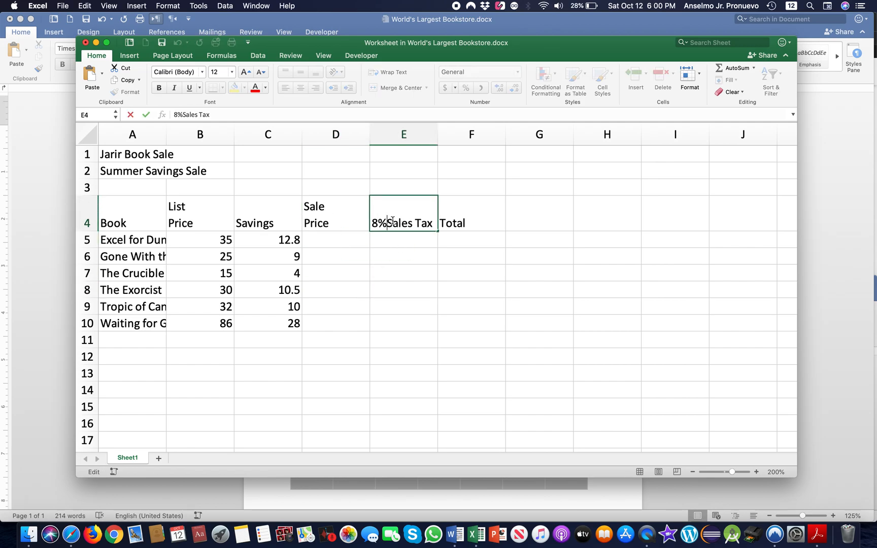
{"action": "key", "text": "ctrl+alt+Return"}
{"action": "key", "text": "Return"}
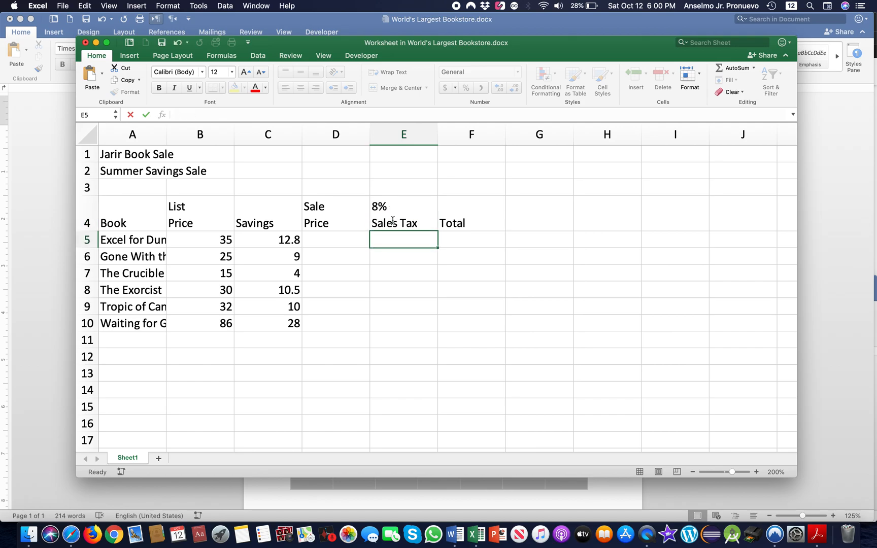
Extend the Total heading in F4 to read Total Price, with Price on a second line.
{"action": "left_click", "coordinate": [476, 221]}
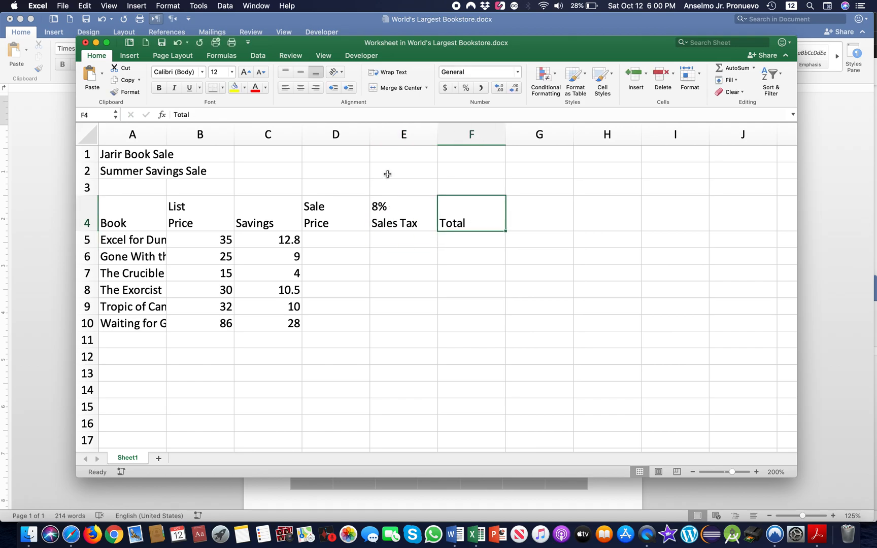
{"action": "left_click", "coordinate": [220, 115]}
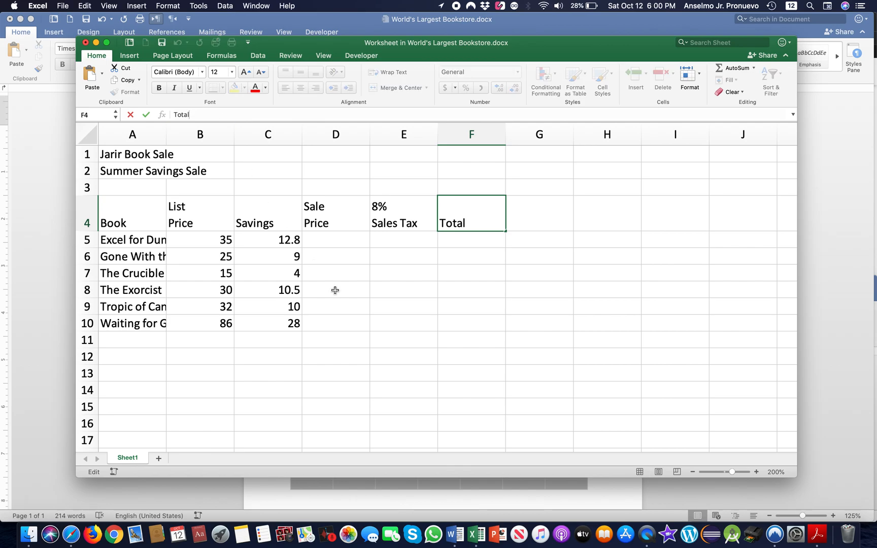
{"action": "left_click", "coordinate": [478, 226]}
{"action": "type", "text": "Price"}
{"action": "key", "text": "Return"}
{"action": "left_click", "coordinate": [478, 227]}
{"action": "double_click", "coordinate": [471, 223]}
{"action": "key", "text": "BackSpace"}
{"action": "key", "text": "Return"}
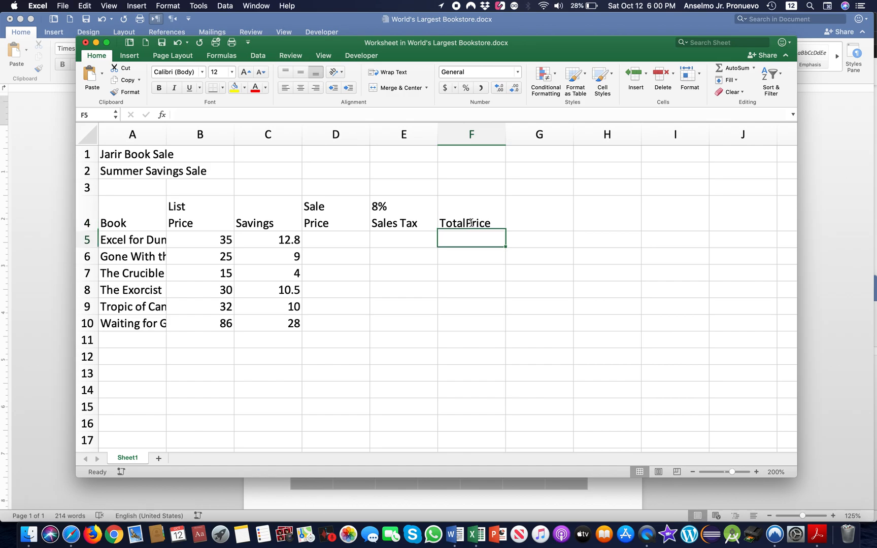
{"action": "double_click", "coordinate": [467, 223]}
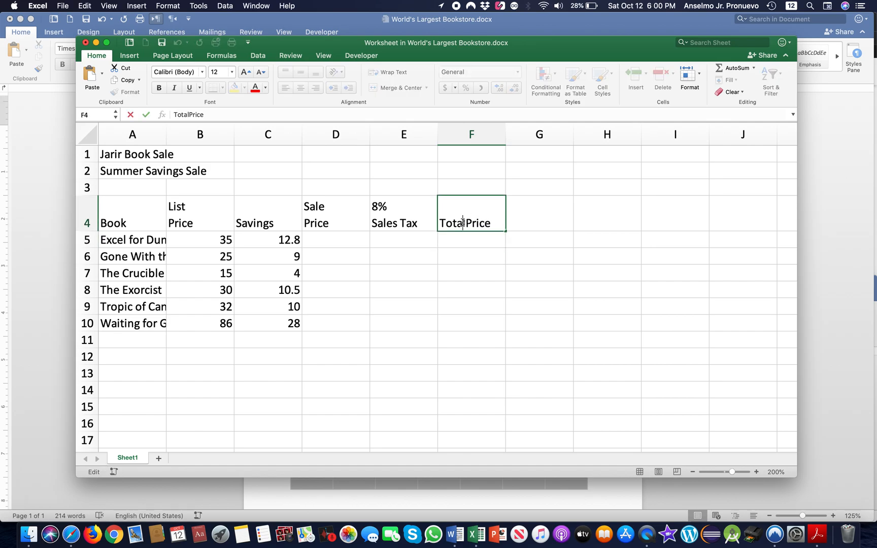
{"action": "key", "text": "alt+Return"}
{"action": "key", "text": "Return"}
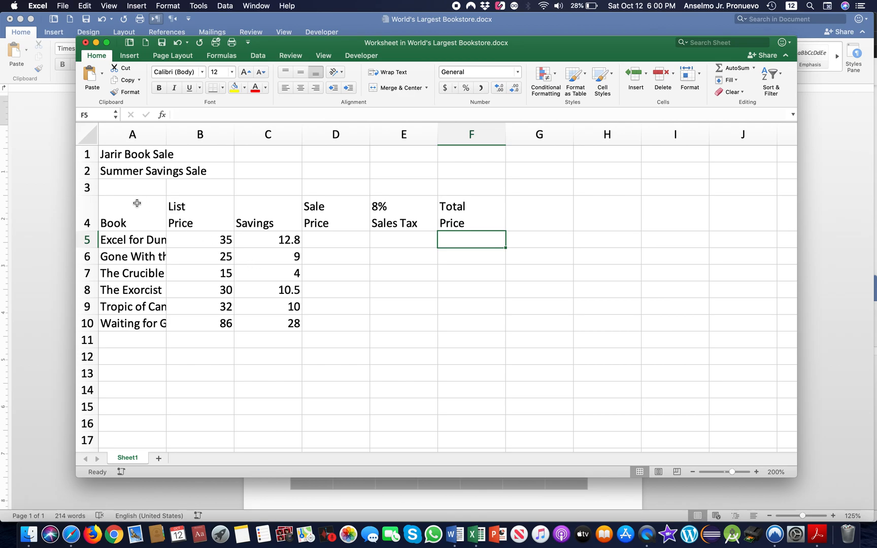
Enlarge the worksheet window and format A4:F10 as a table with headers, using the light-blue style in the second row of the Light group.
{"action": "left_click", "coordinate": [110, 214]}
{"action": "left_click_drag", "start_coordinate": [110, 214], "coordinate": [406, 276]}
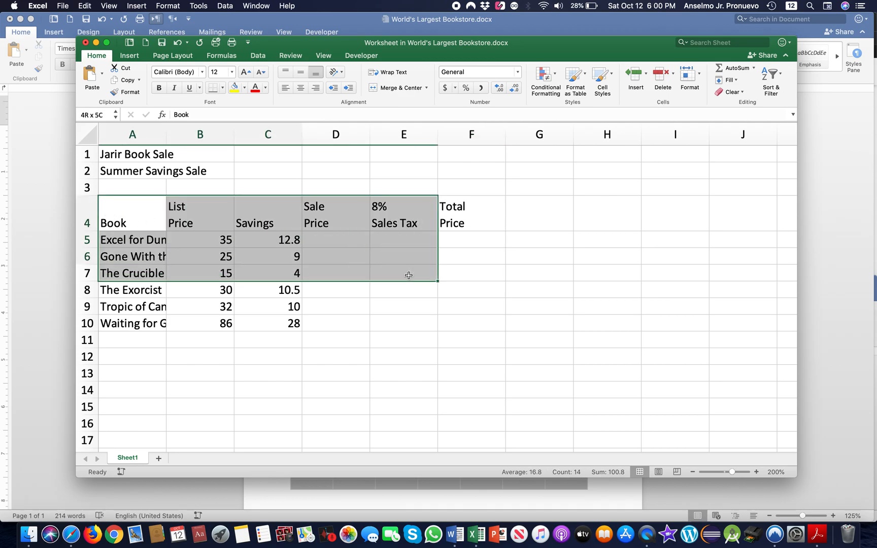
{"action": "left_click", "coordinate": [115, 226]}
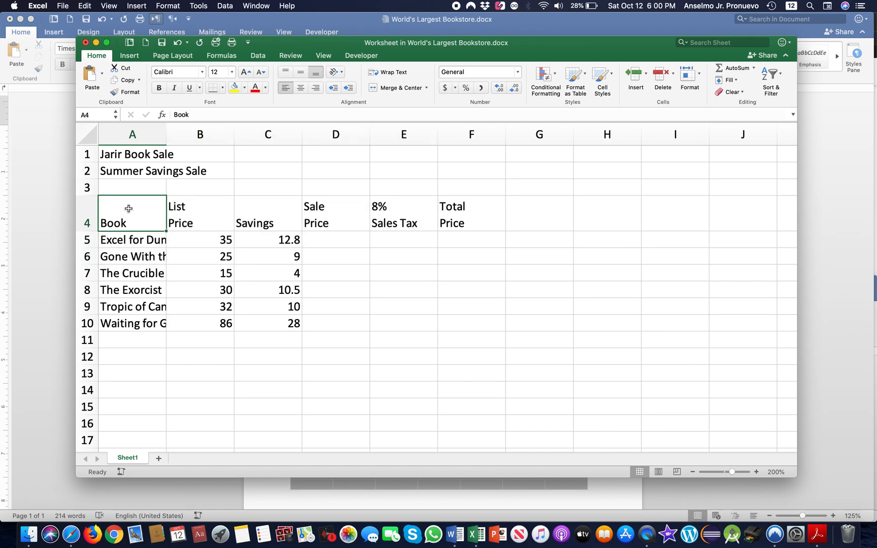
{"action": "left_click_drag", "start_coordinate": [128, 205], "coordinate": [472, 319]}
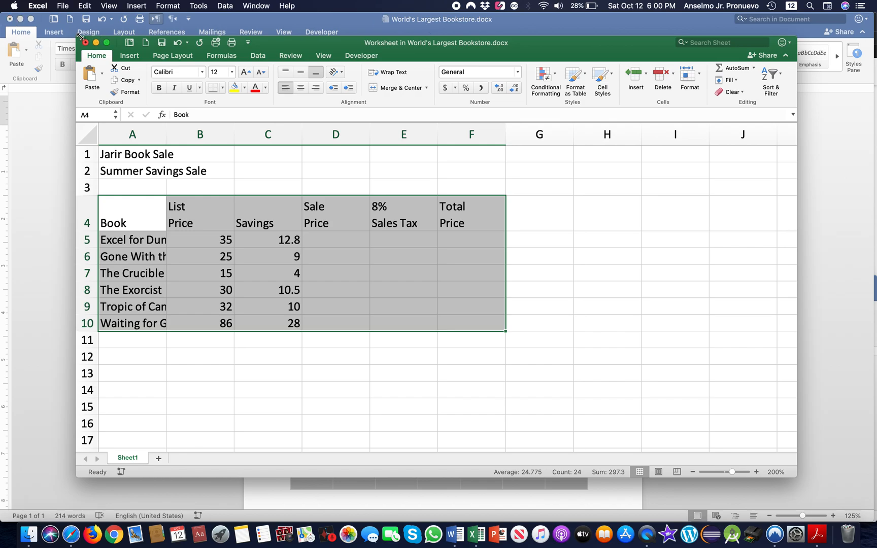
{"action": "left_click_drag", "start_coordinate": [79, 37], "coordinate": [1, 13]}
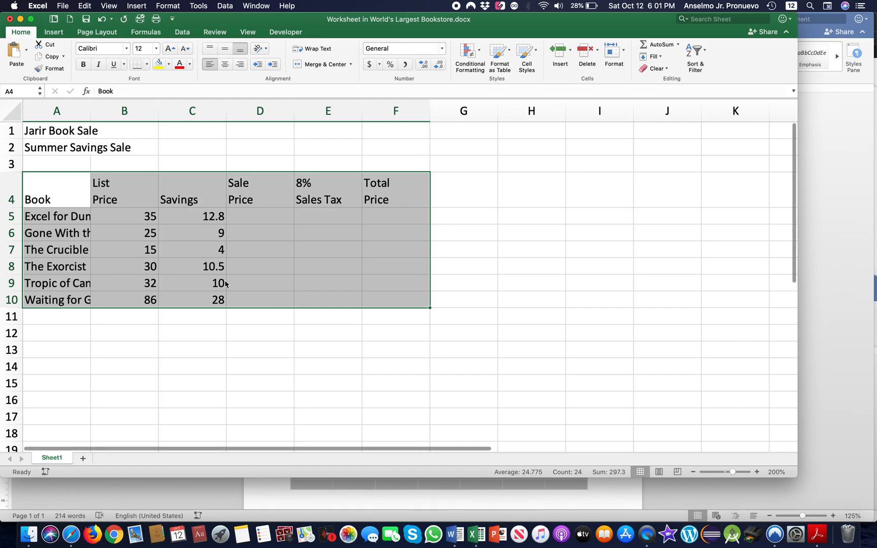
{"action": "left_click_drag", "start_coordinate": [795, 476], "coordinate": [876, 521]}
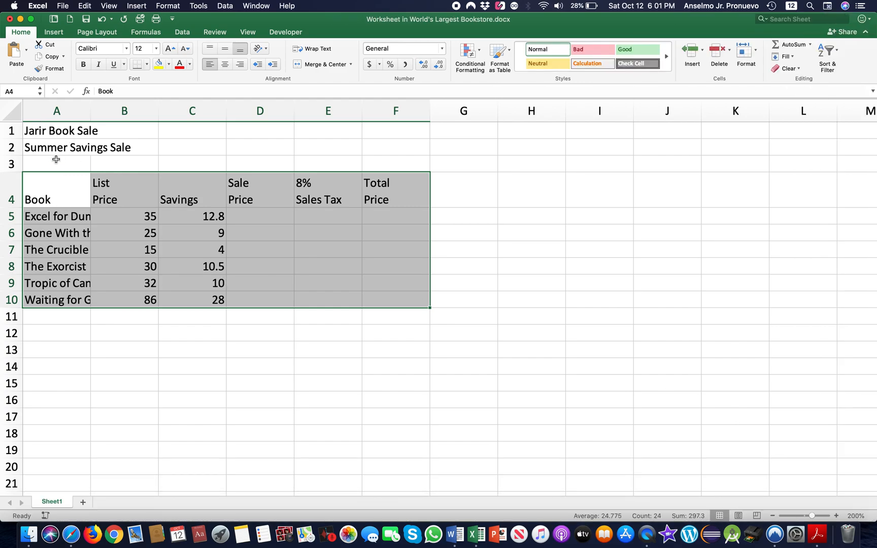
{"action": "left_click_drag", "start_coordinate": [51, 186], "coordinate": [395, 295]}
{"action": "left_click", "coordinate": [499, 53]}
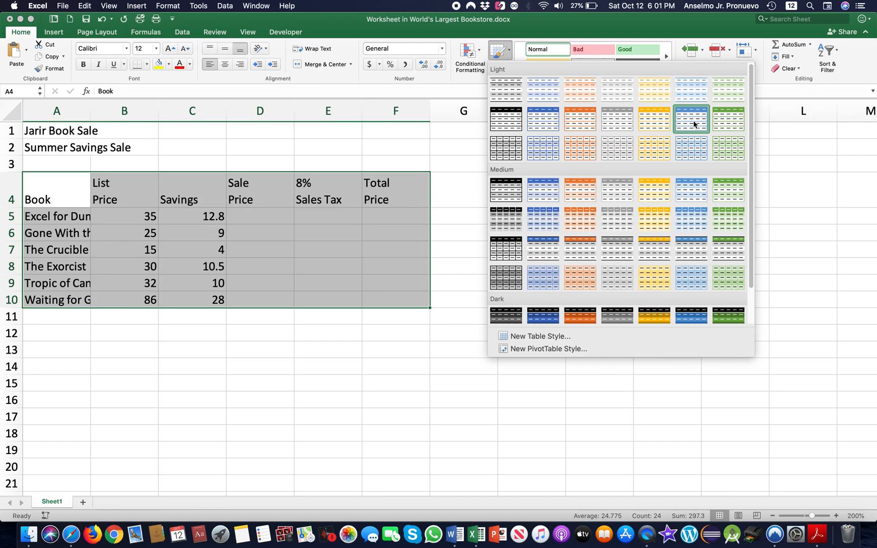
{"action": "left_click", "coordinate": [692, 124]}
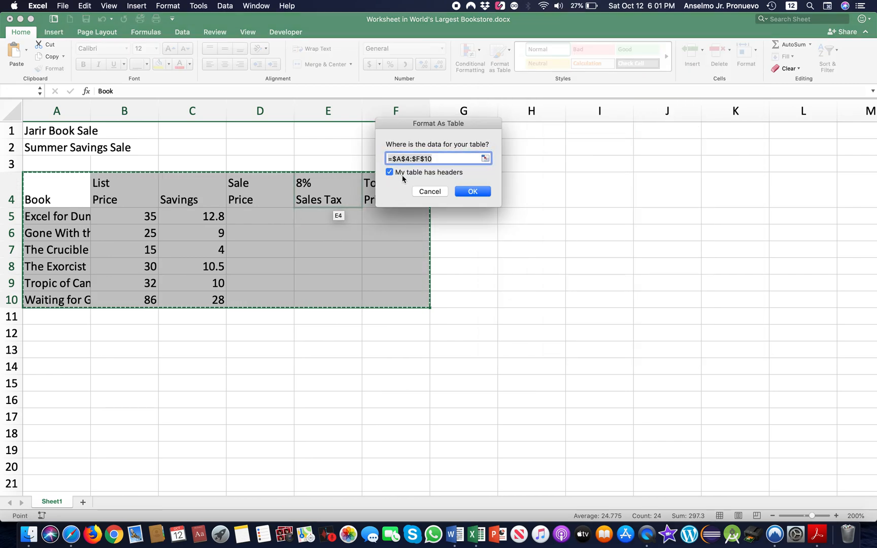
{"action": "left_click", "coordinate": [472, 191]}
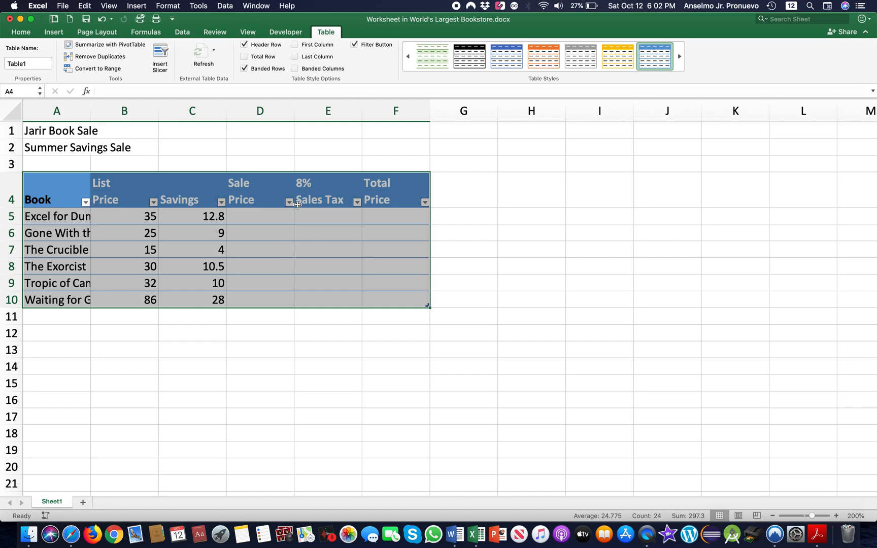
Turn off the table's filter buttons and centre the contents of A4:F10 both vertically and horizontally.
{"action": "left_click", "coordinate": [358, 47]}
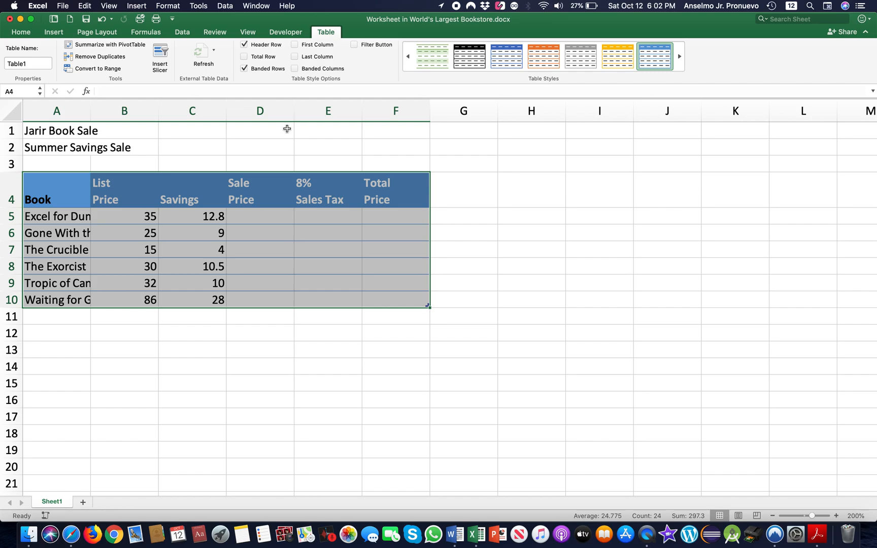
{"action": "left_click", "coordinate": [20, 33]}
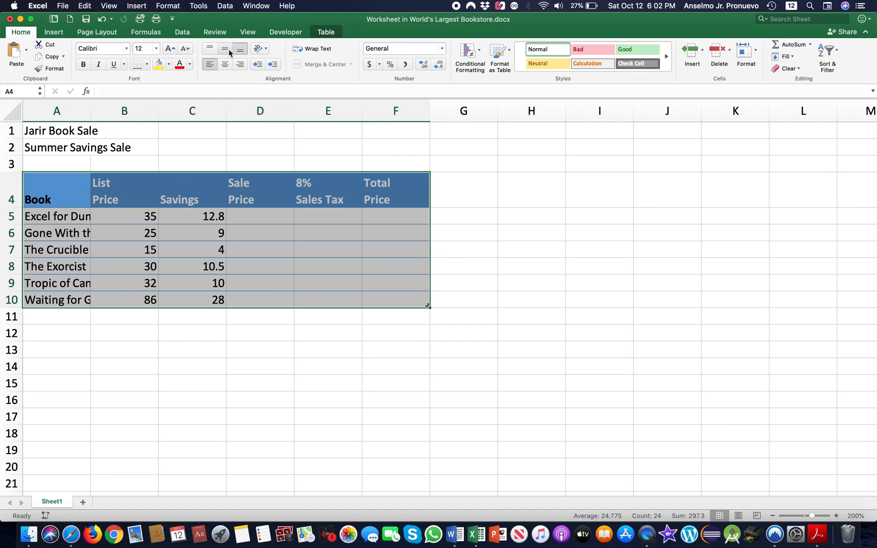
{"action": "left_click", "coordinate": [225, 49]}
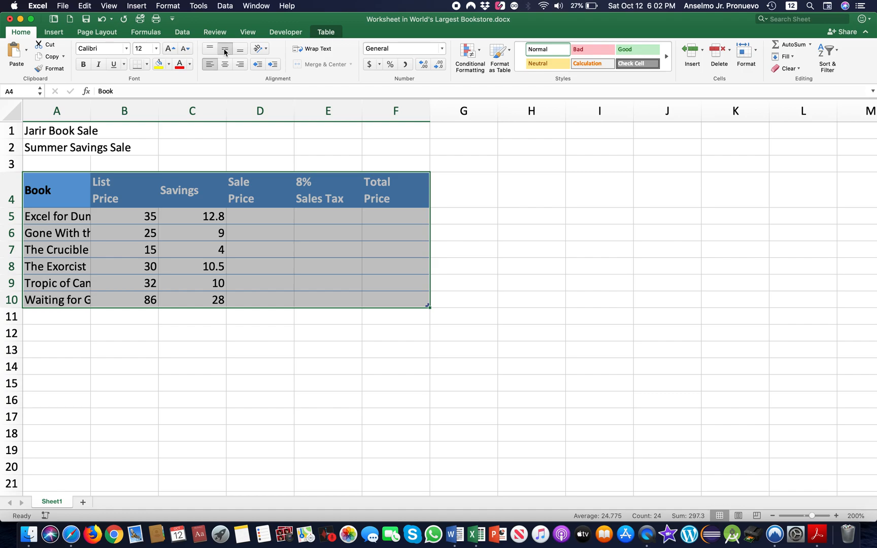
{"action": "left_click", "coordinate": [225, 65]}
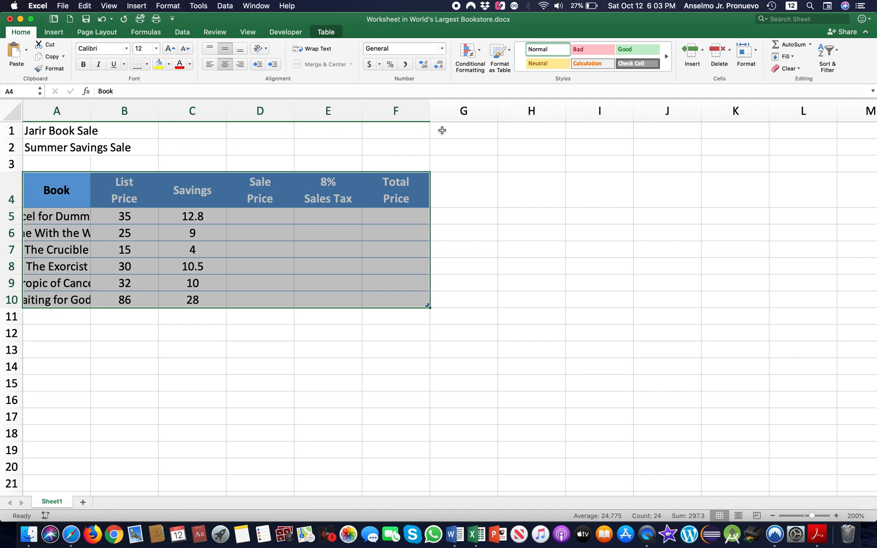
AutoFit the column widths of A4:F10, and left-align the book titles in A5:A10 with one indent level.
{"action": "left_click", "coordinate": [756, 56]}
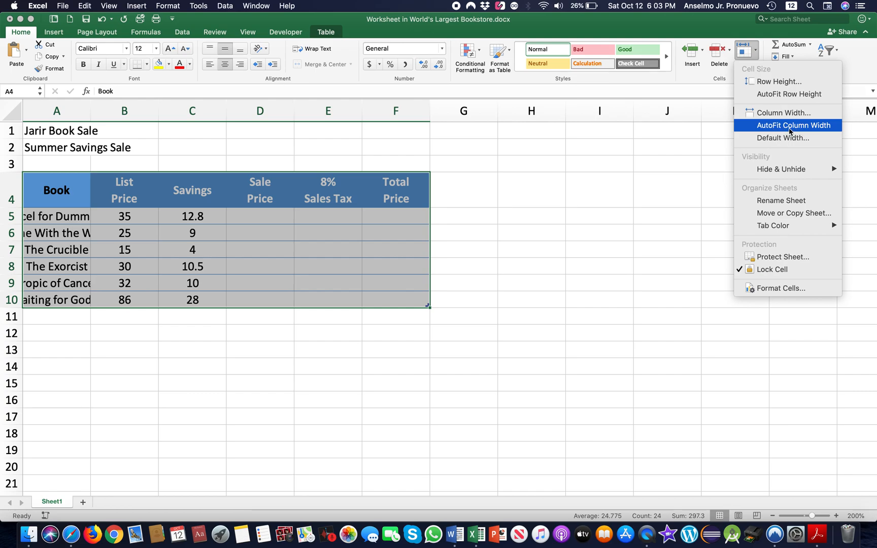
{"action": "left_click", "coordinate": [778, 131]}
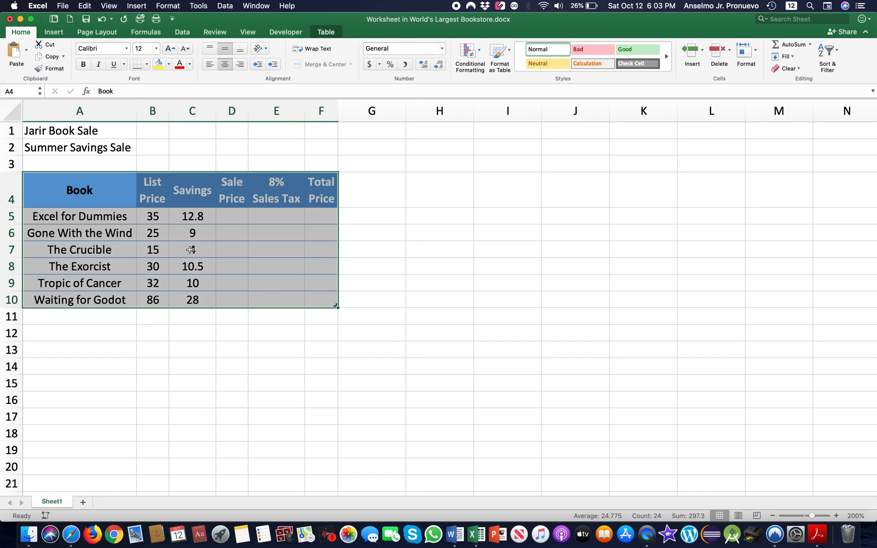
{"action": "left_click", "coordinate": [83, 233]}
{"action": "left_click_drag", "start_coordinate": [73, 217], "coordinate": [61, 293]}
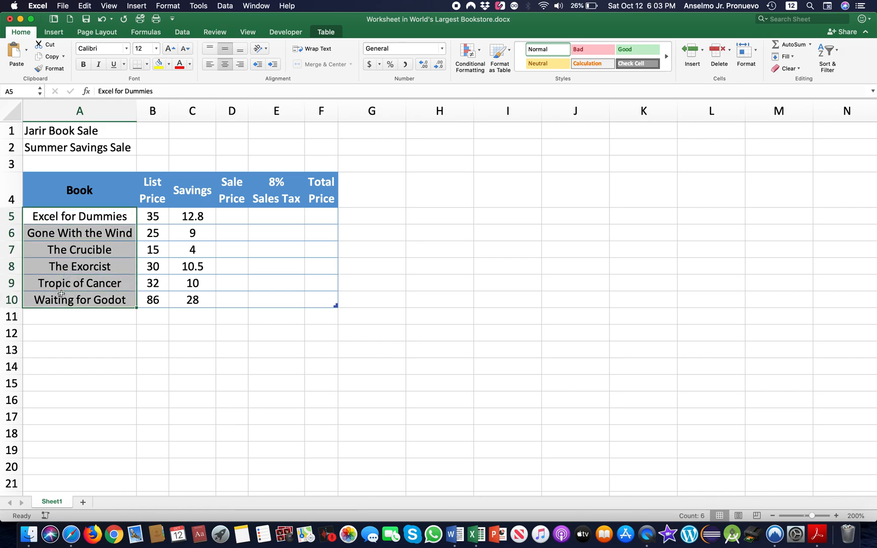
{"action": "left_click", "coordinate": [210, 65]}
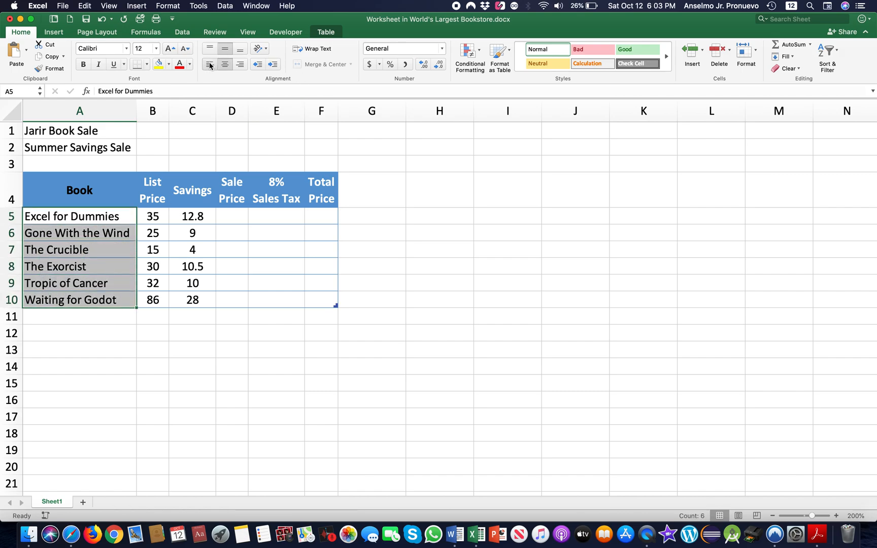
{"action": "left_click", "coordinate": [273, 65]}
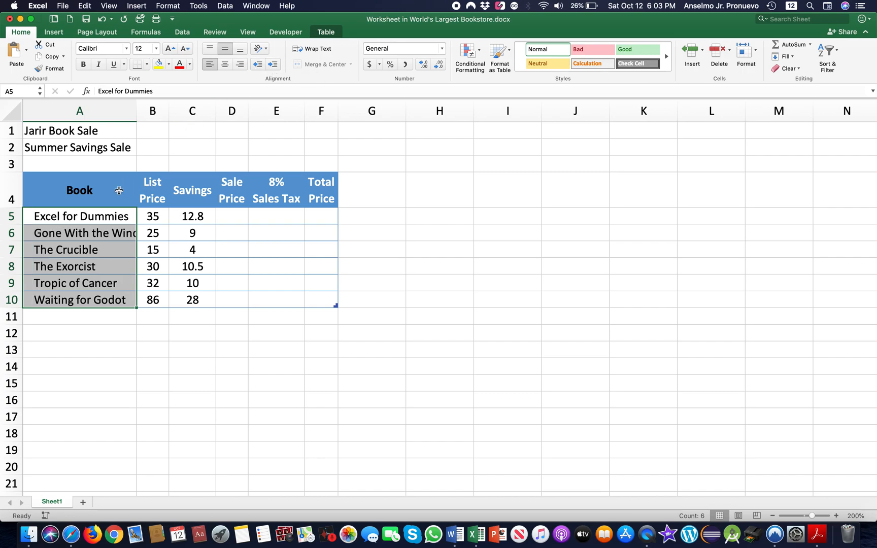
AutoFit the column widths of A4:F10 again and widen column A slightly beyond the indented titles.
{"action": "left_click_drag", "start_coordinate": [54, 190], "coordinate": [300, 293]}
{"action": "left_click_drag", "start_coordinate": [314, 299], "coordinate": [314, 299]}
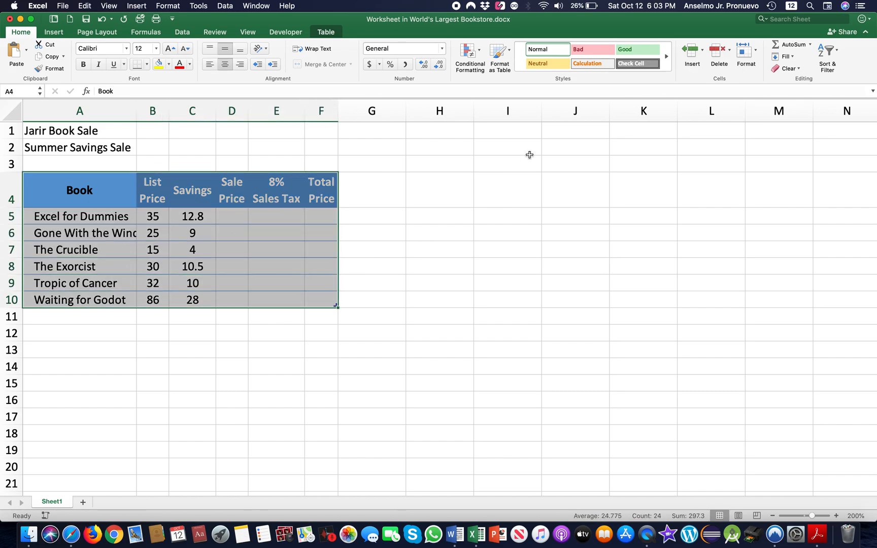
{"action": "left_click", "coordinate": [751, 58]}
{"action": "left_click", "coordinate": [795, 127]}
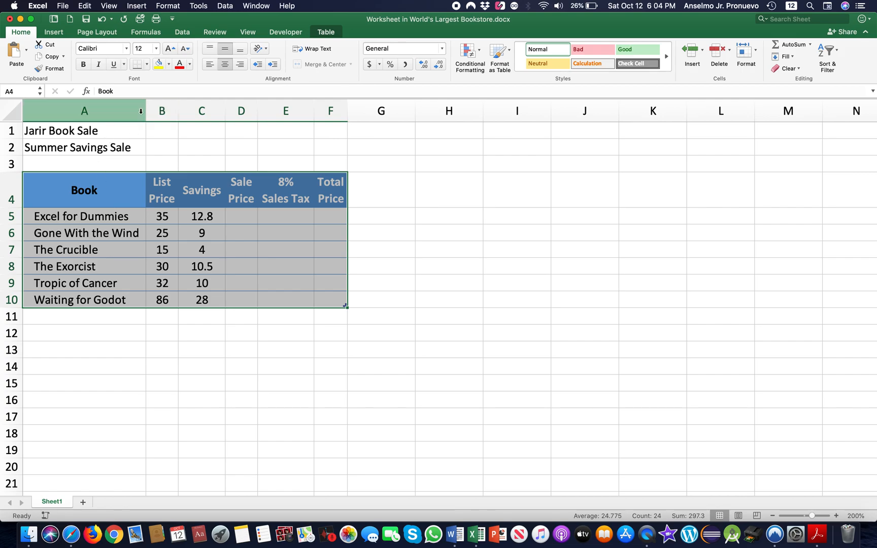
{"action": "mouse_move", "coordinate": [145, 111]}
{"action": "left_mouse_down"}
{"action": "mouse_move", "coordinate": [214, 112]}
{"action": "mouse_move", "coordinate": [103, 111]}
{"action": "mouse_move", "coordinate": [157, 115]}
{"action": "left_mouse_up"}
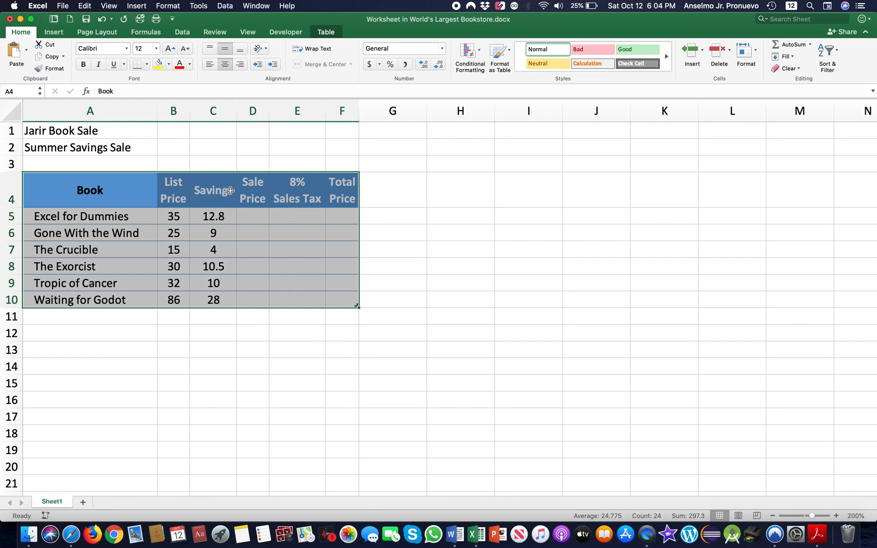
Enter a formula in D5 that subtracts the savings in C5 from the row's List Price.
{"action": "left_click", "coordinate": [255, 217]}
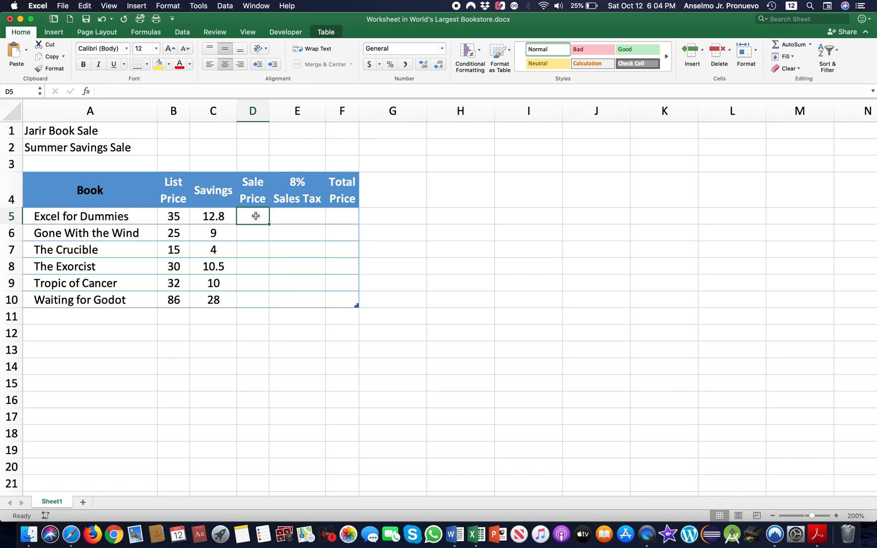
{"action": "type", "text": "="}
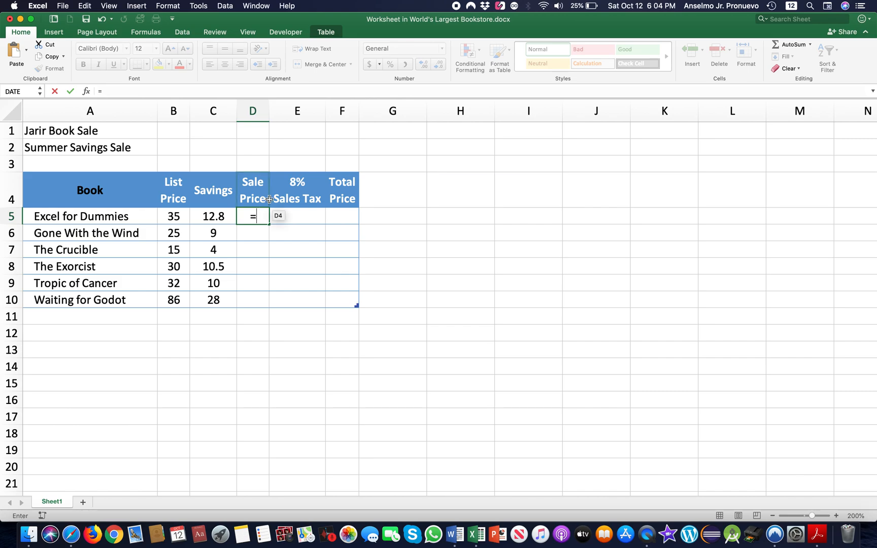
{"action": "left_click", "coordinate": [178, 217]}
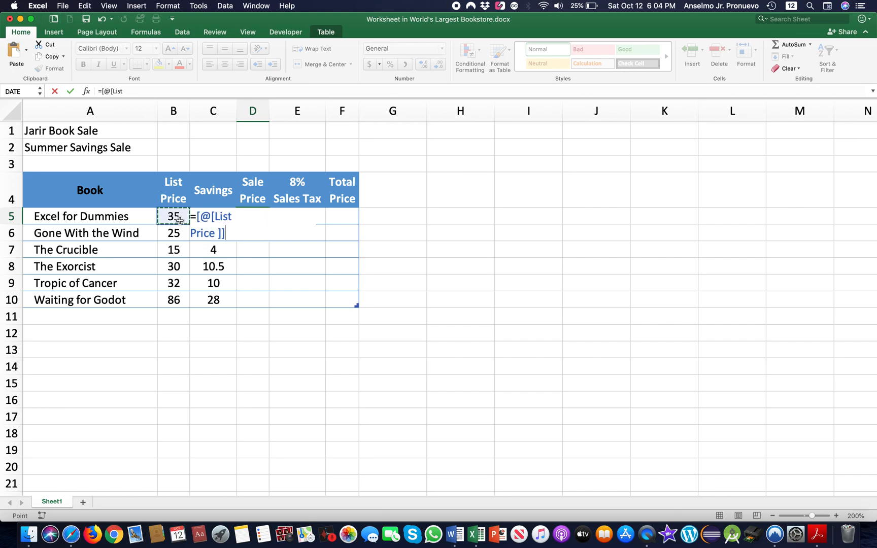
{"action": "type", "text": "-"}
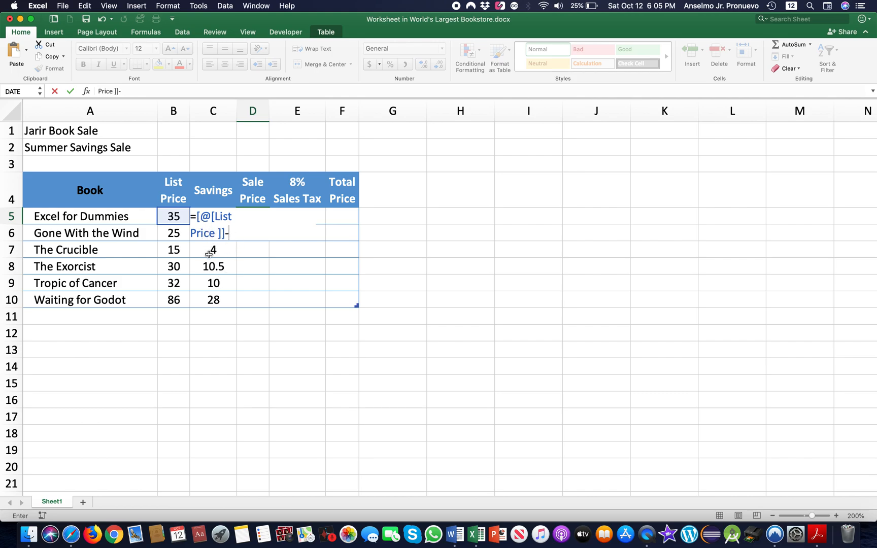
{"action": "type", "text": "c"}
{"action": "type", "text": "5"}
{"action": "key", "text": "Return"}
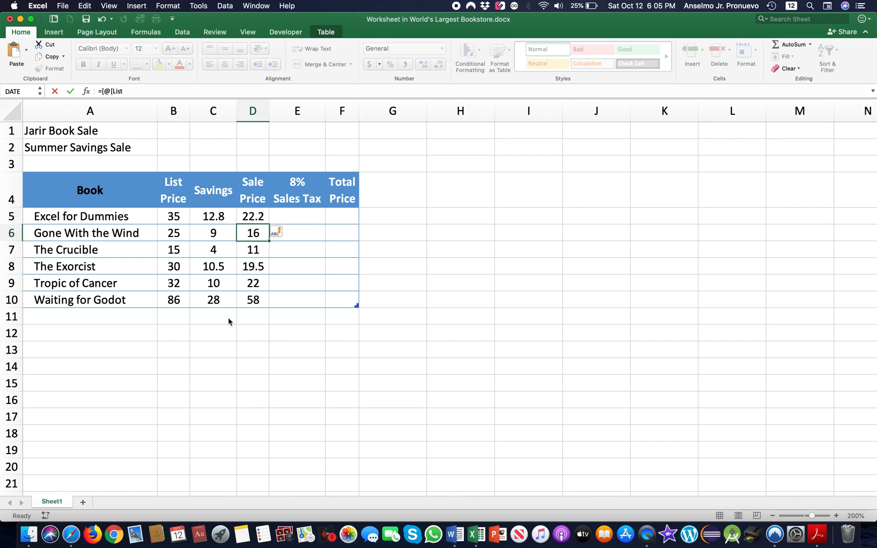
Clear the Sale Price cells D6:D10 and fill the formula from D5 down through D10.
{"action": "left_click", "coordinate": [263, 218]}
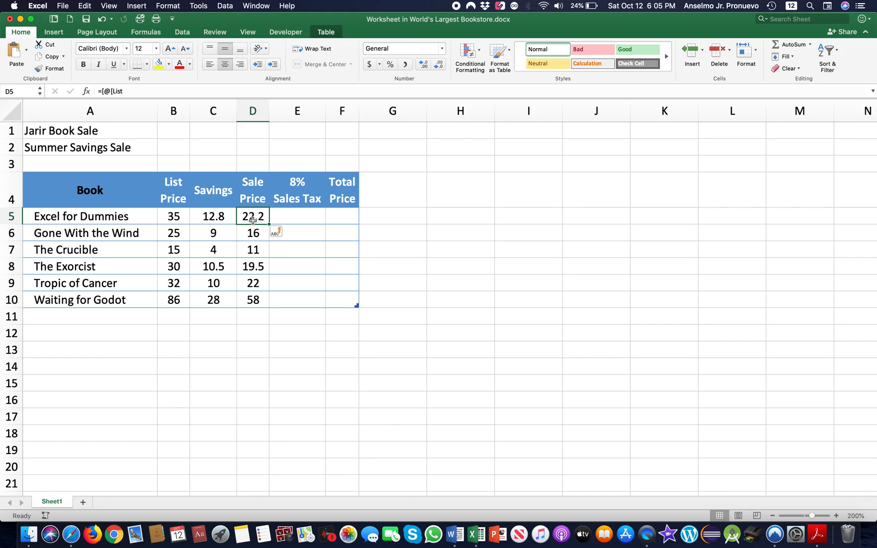
{"action": "left_click_drag", "start_coordinate": [245, 235], "coordinate": [241, 299]}
{"action": "key", "text": "Delete"}
{"action": "left_click", "coordinate": [265, 219]}
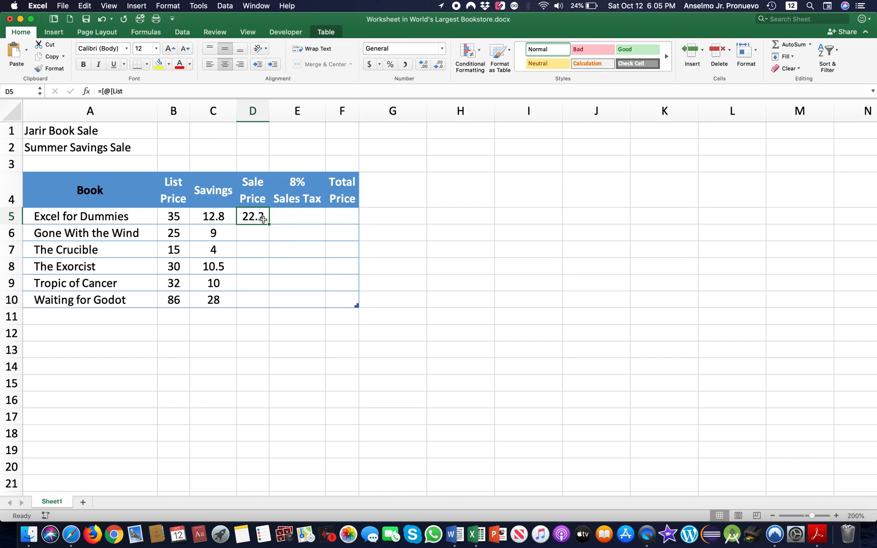
{"action": "double_click", "coordinate": [269, 224]}
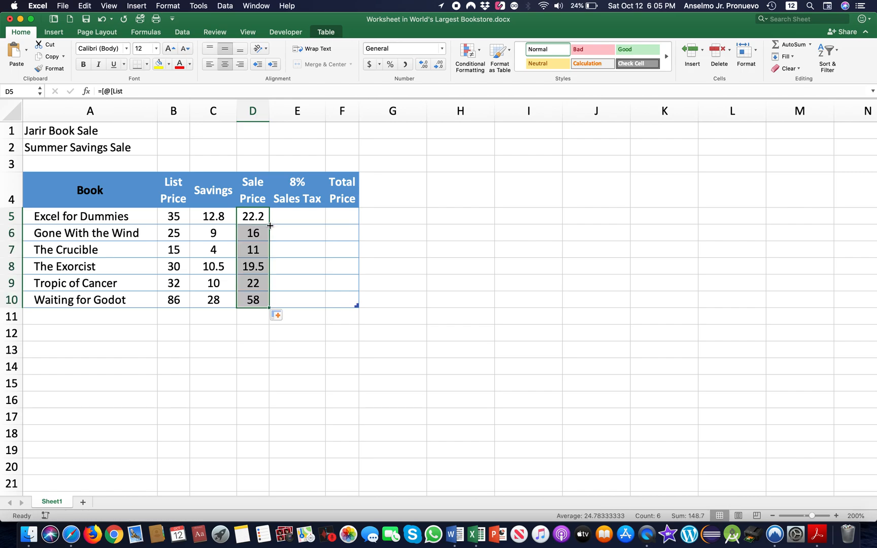
{"action": "left_click", "coordinate": [261, 232]}
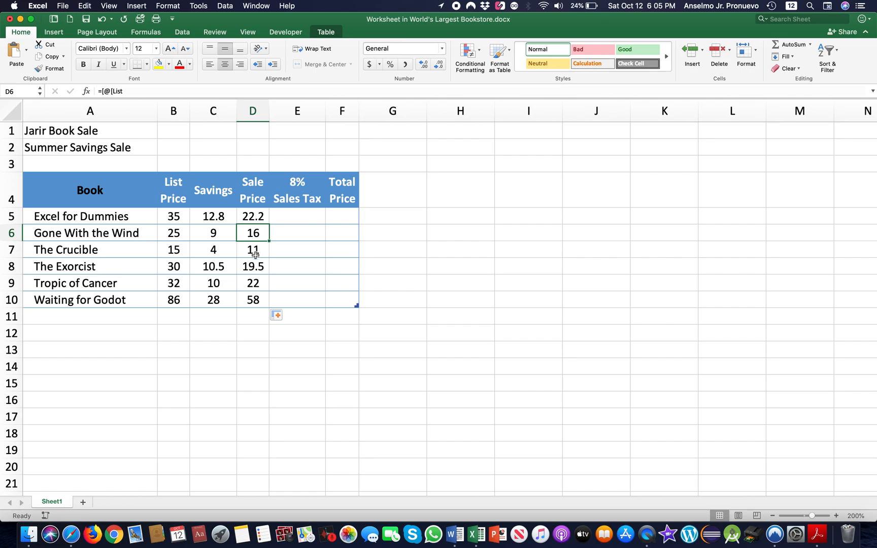
{"action": "left_click", "coordinate": [261, 217]}
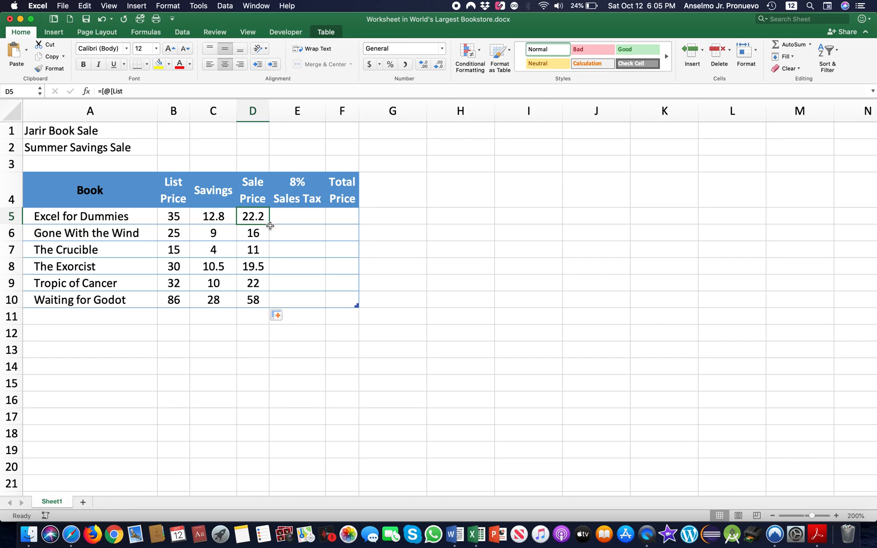
{"action": "double_click", "coordinate": [270, 224]}
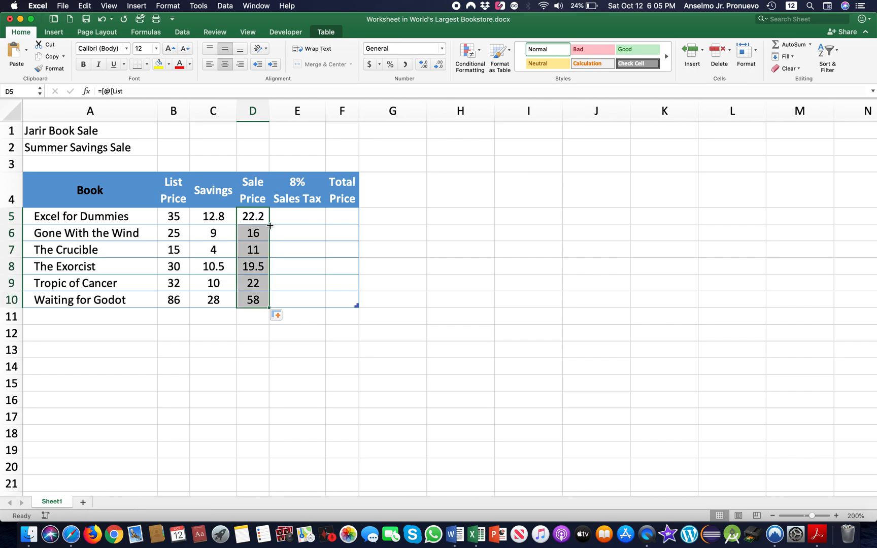
Enter a sales tax formula in E5 that multiplies the row's Sale Price by 8%.
{"action": "left_click", "coordinate": [297, 219]}
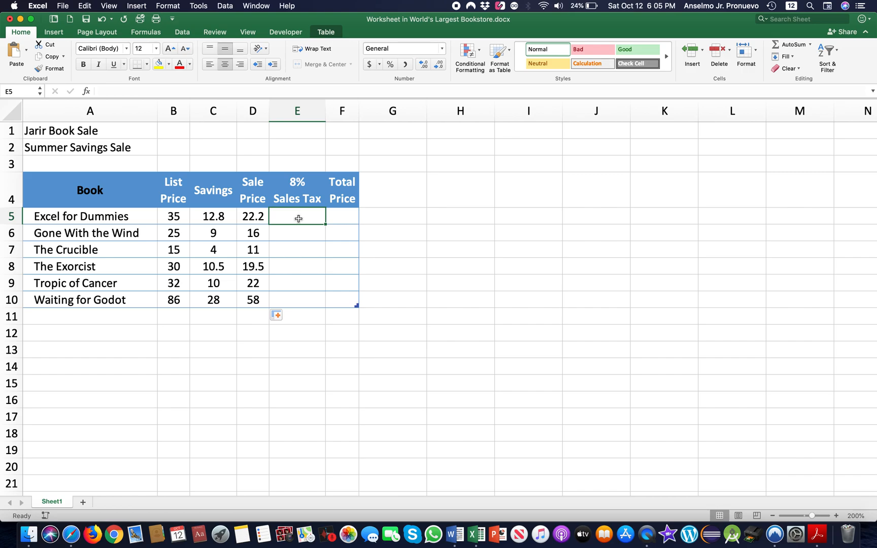
{"action": "type", "text": "="}
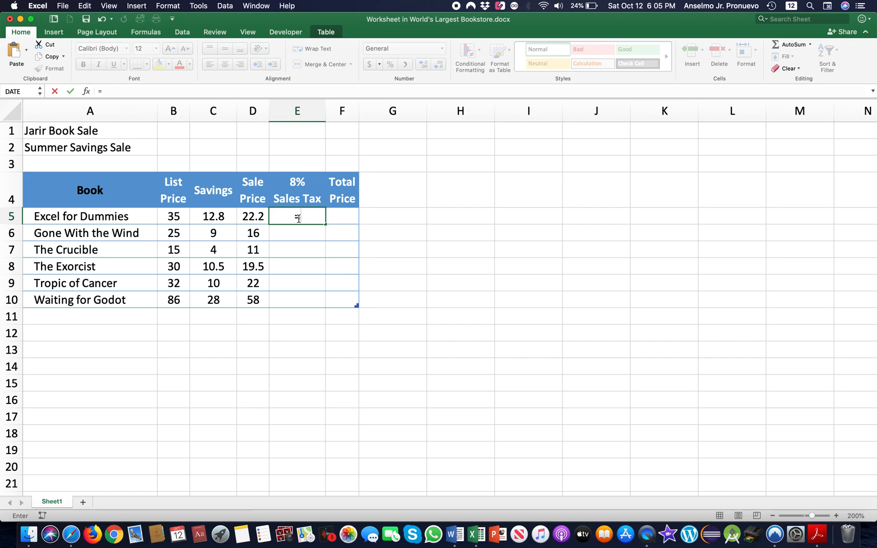
{"action": "left_click", "coordinate": [252, 215]}
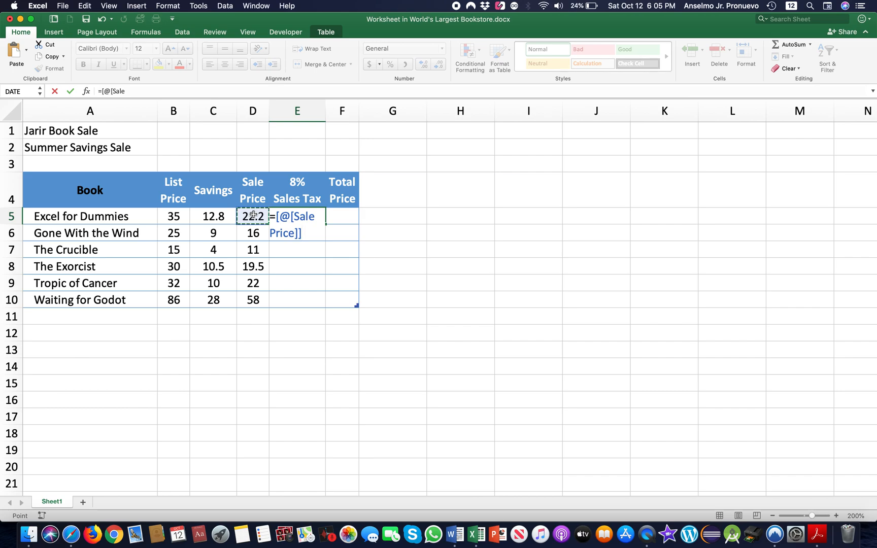
{"action": "type", "text": "*85"}
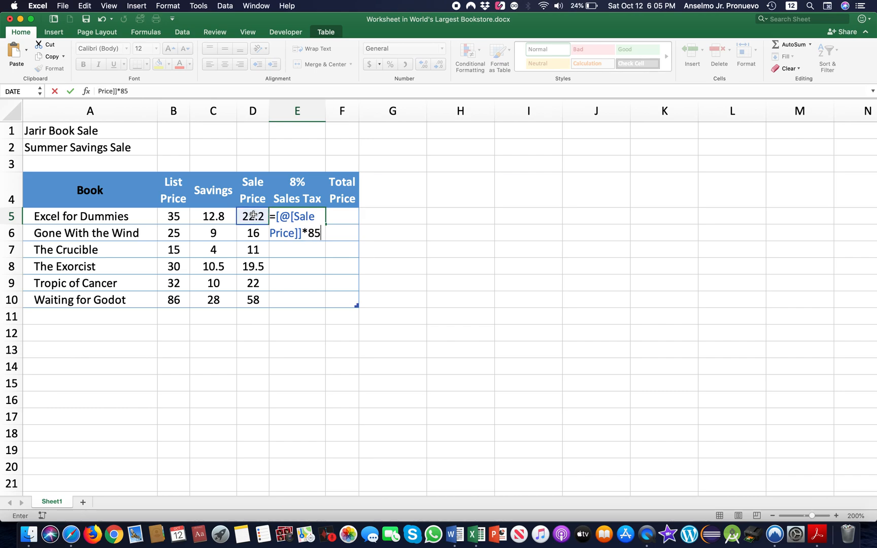
{"action": "key", "text": "BackSpace"}
{"action": "type", "text": "%"}
{"action": "key", "text": "Return"}
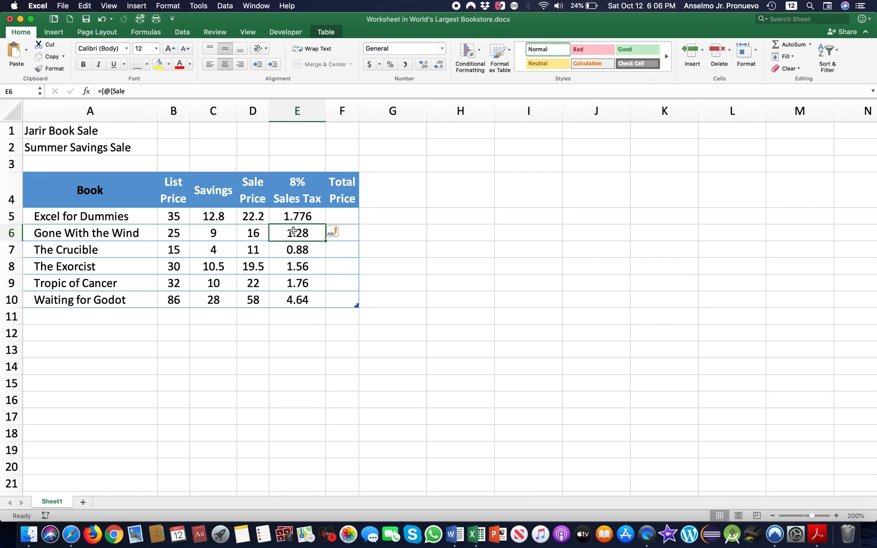
Clear the sales tax cells E6:E10 and fill the formula from E5 down through E10.
{"action": "left_click_drag", "start_coordinate": [280, 236], "coordinate": [275, 298]}
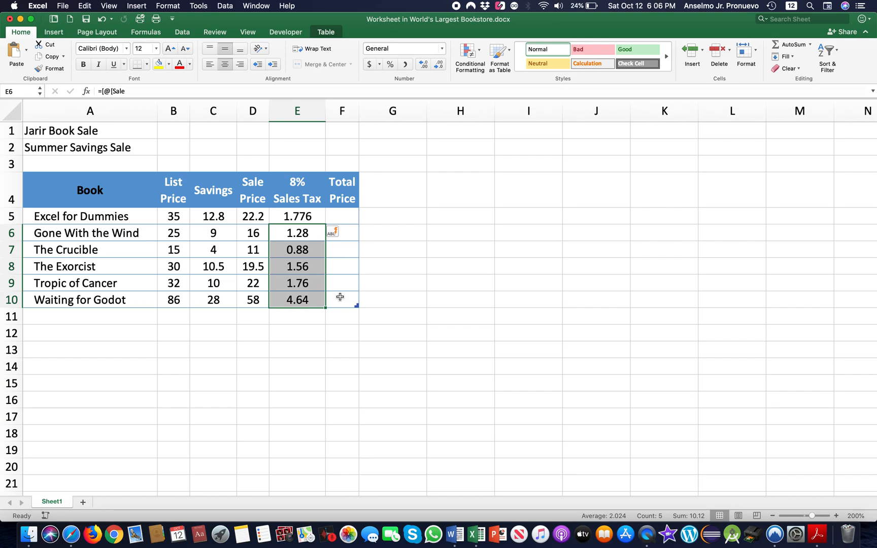
{"action": "key", "text": "Delete"}
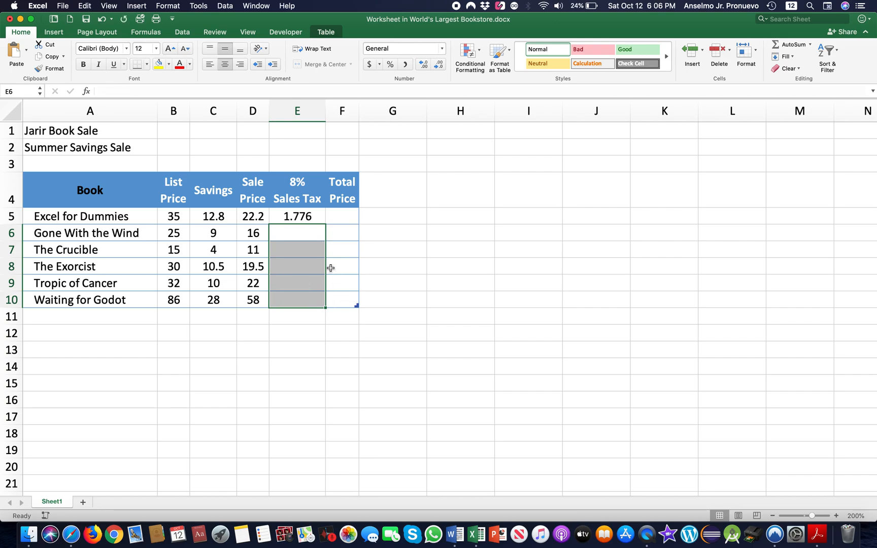
{"action": "left_click", "coordinate": [304, 217]}
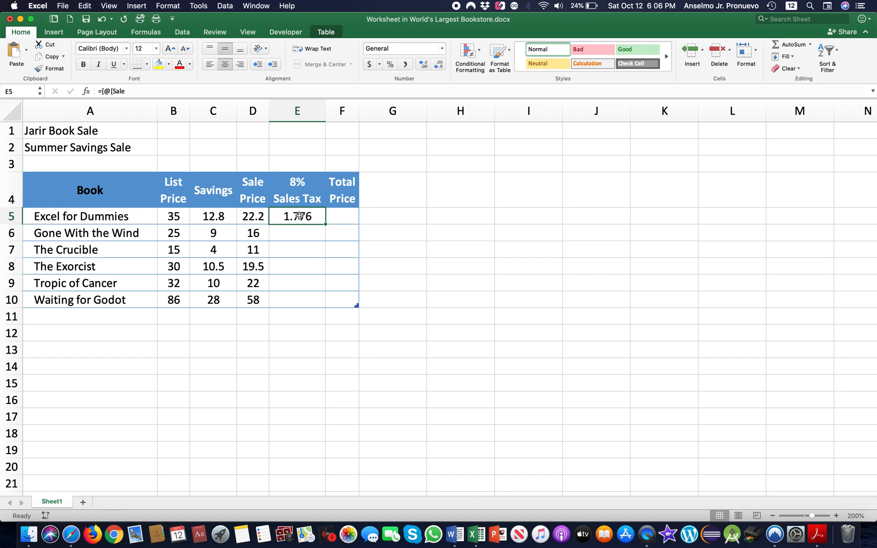
{"action": "double_click", "coordinate": [325, 226]}
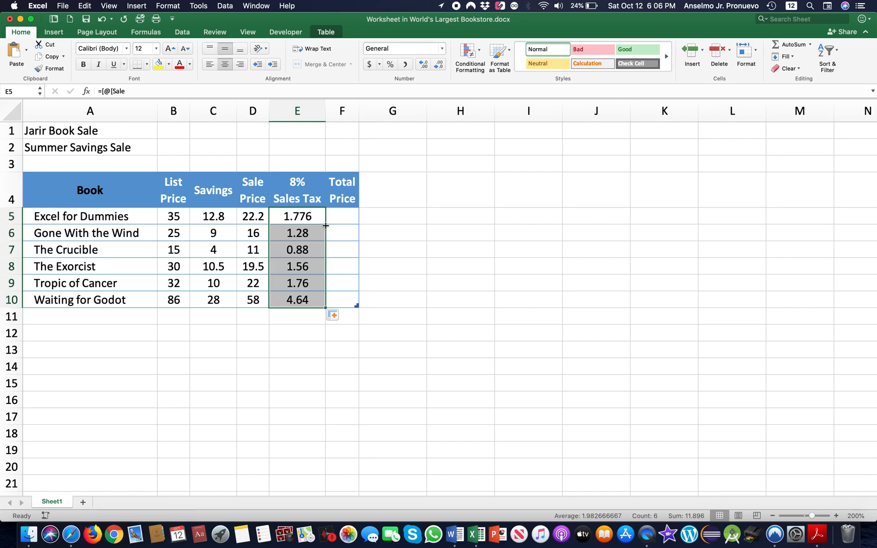
Enter a Total Price formula in F5 that adds the row's Sale Price and the sales tax in E5.
{"action": "left_click", "coordinate": [344, 216]}
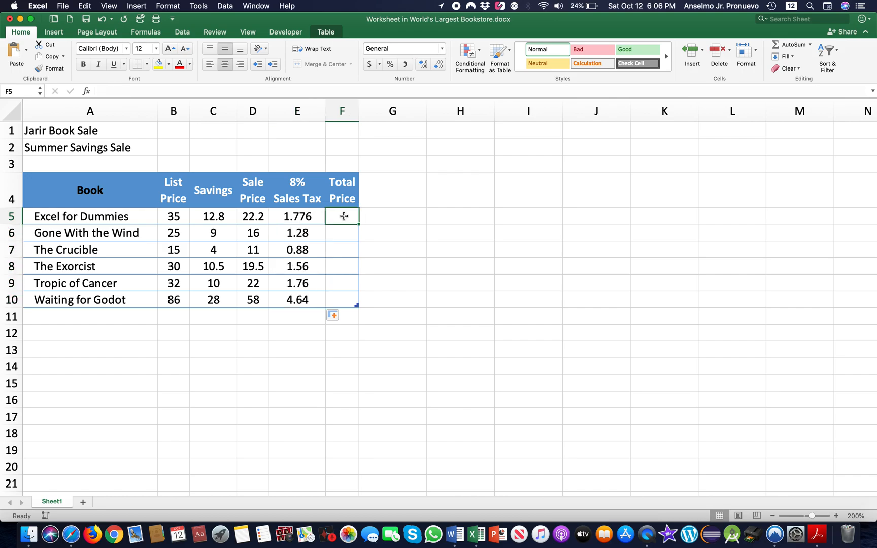
{"action": "type", "text": "="}
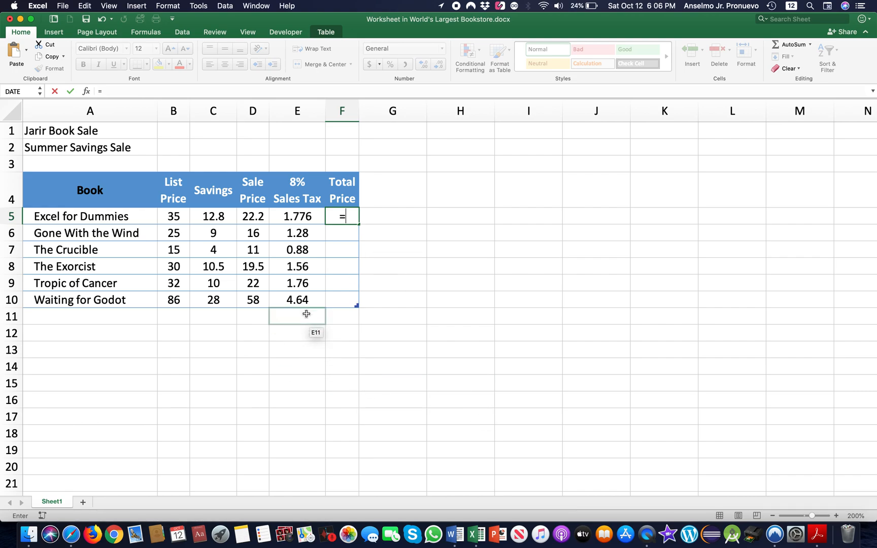
{"action": "left_click", "coordinate": [252, 214]}
{"action": "type", "text": "+"}
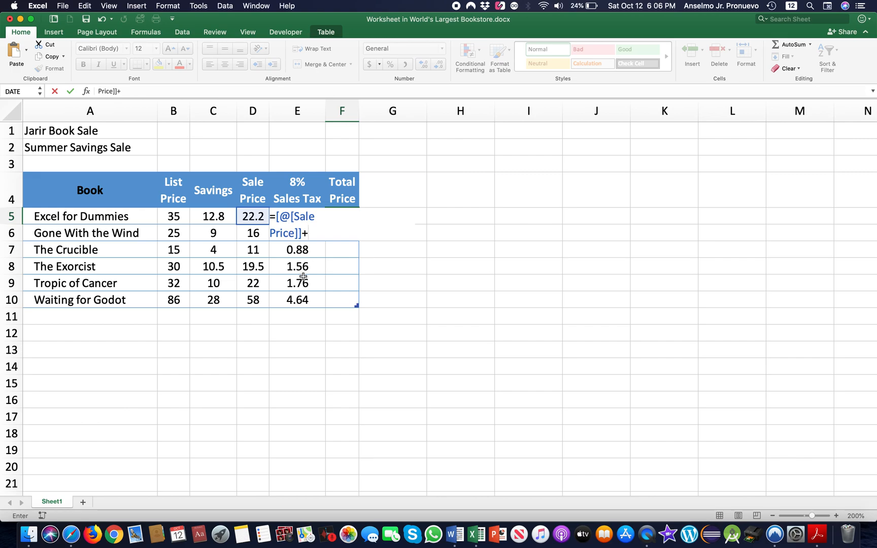
{"action": "type", "text": "e5"}
{"action": "key", "text": "Return"}
Clear the Total Price cells F6:F10 and fill the formula from F5 down through F10.
{"action": "left_click_drag", "start_coordinate": [341, 235], "coordinate": [349, 299]}
{"action": "key", "text": "Delete"}
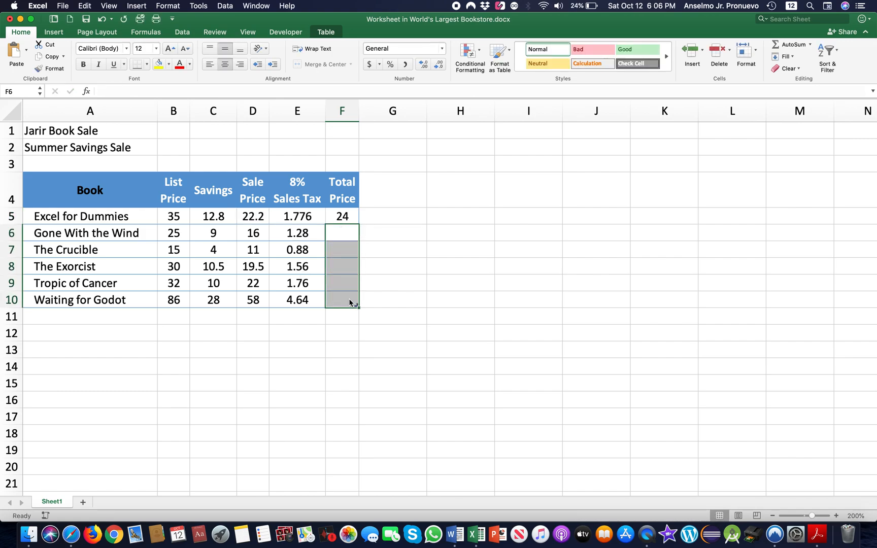
{"action": "left_click", "coordinate": [349, 214]}
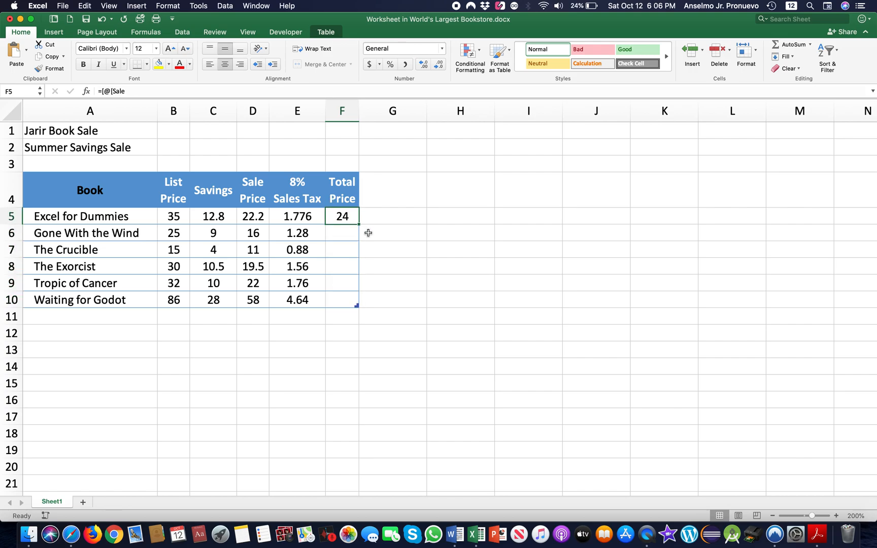
{"action": "left_click", "coordinate": [359, 224]}
{"action": "double_click", "coordinate": [359, 225]}
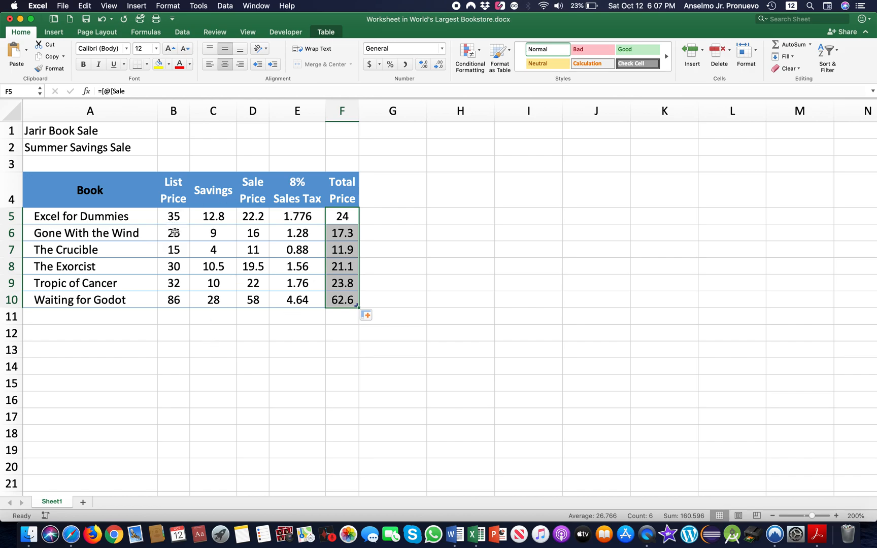
Apply the Accounting number format to the price values in B5:F10.
{"action": "left_click_drag", "start_coordinate": [172, 217], "coordinate": [339, 299]}
{"action": "left_click", "coordinate": [240, 270]}
{"action": "left_click_drag", "start_coordinate": [174, 215], "coordinate": [325, 305]}
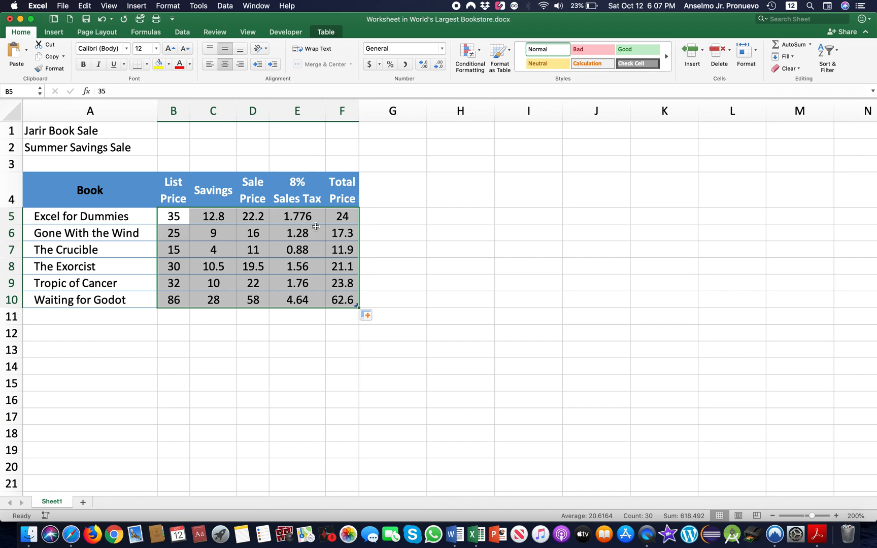
{"action": "left_click", "coordinate": [204, 253]}
{"action": "left_click", "coordinate": [173, 216]}
{"action": "left_click_drag", "start_coordinate": [173, 216], "coordinate": [328, 270]}
{"action": "left_click_drag", "start_coordinate": [173, 216], "coordinate": [345, 300]}
{"action": "left_click", "coordinate": [442, 50]}
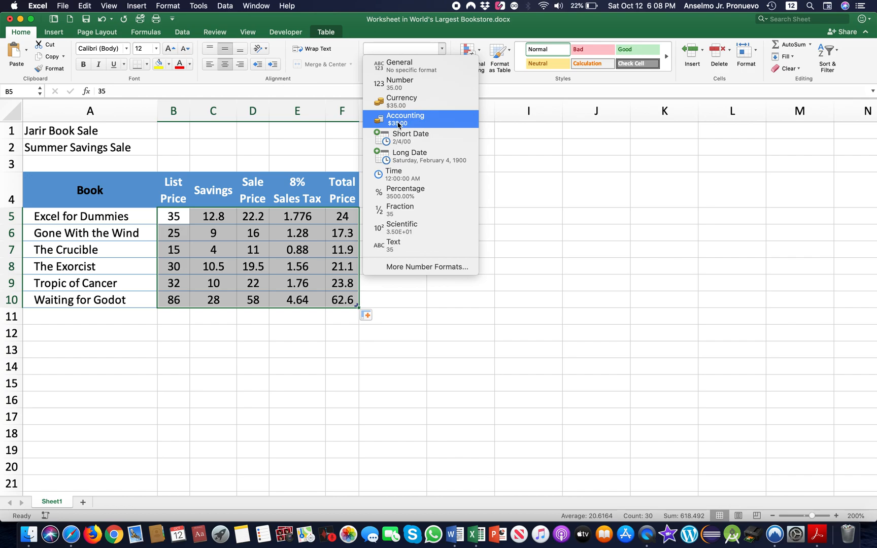
{"action": "left_click", "coordinate": [398, 122]}
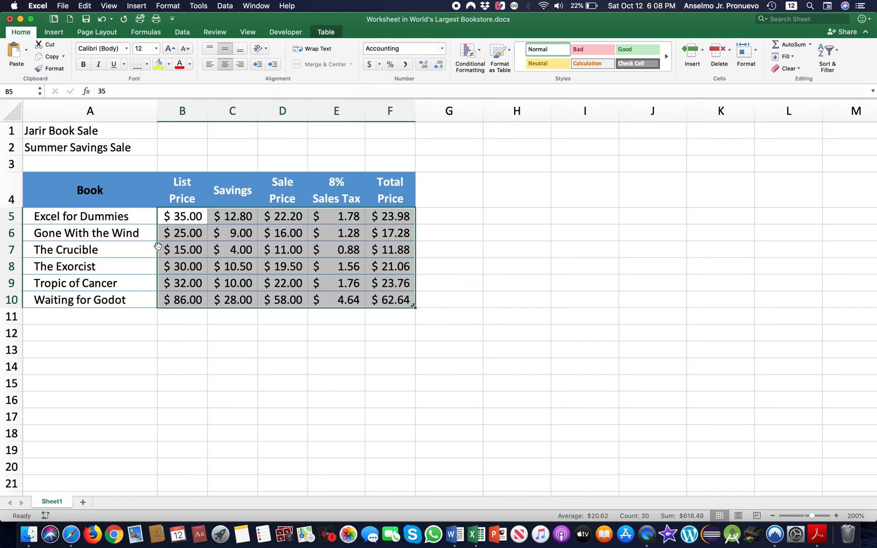
Undo the Accounting format on the price values and restore it.
{"action": "left_click", "coordinate": [102, 19]}
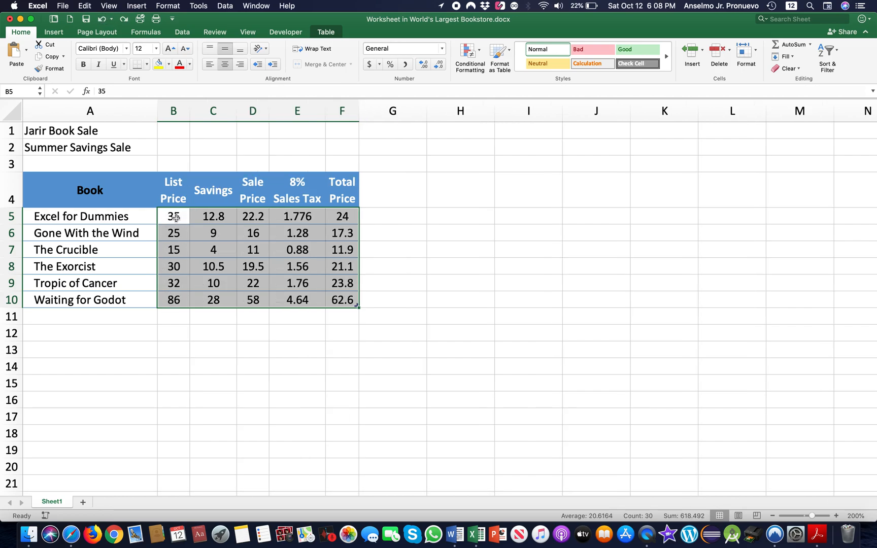
{"action": "left_click", "coordinate": [123, 20]}
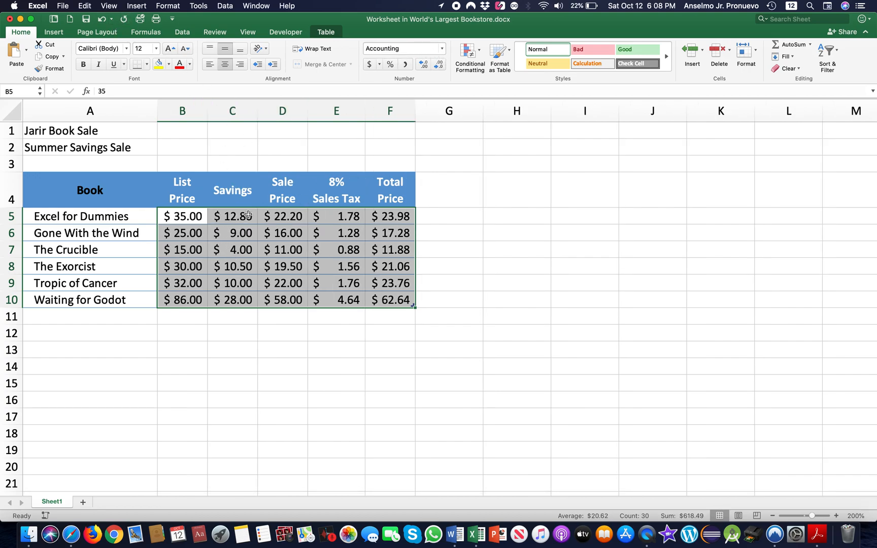
{"action": "left_click", "coordinate": [441, 49]}
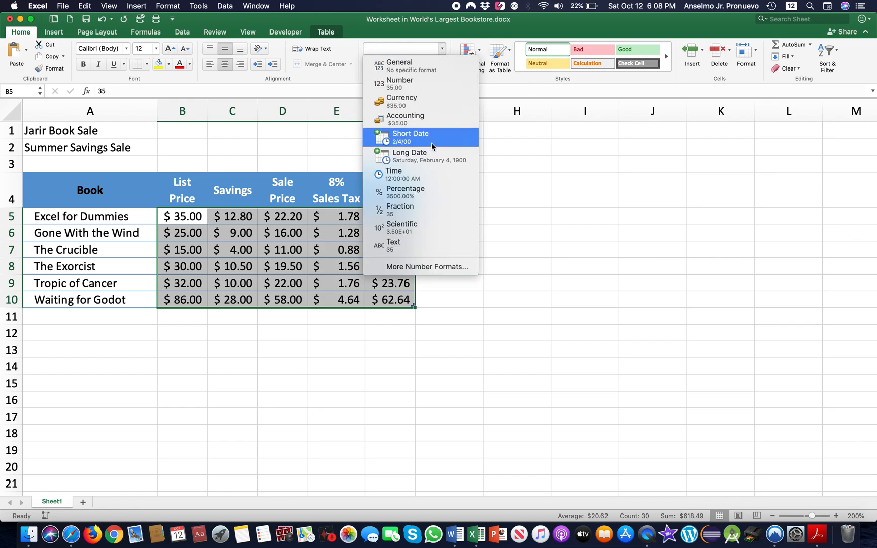
{"action": "left_click", "coordinate": [221, 222]}
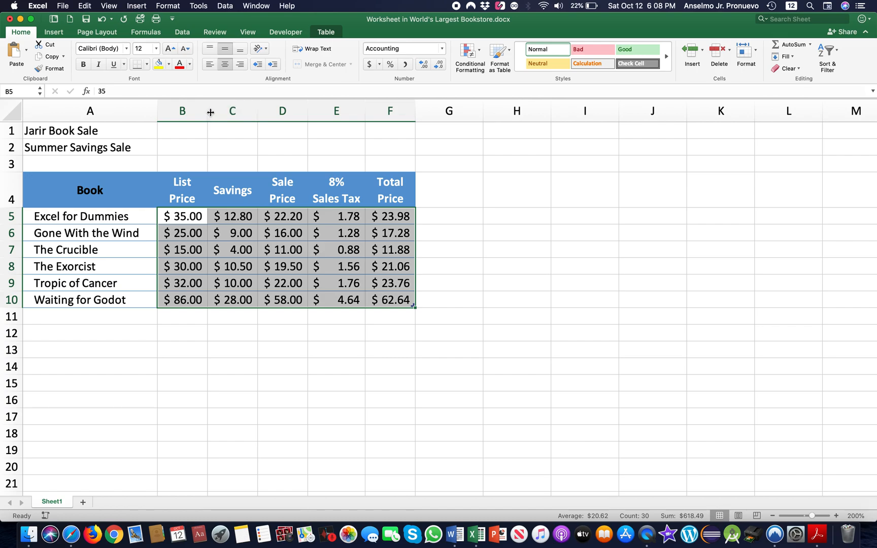
Widen columns B, C, D and F slightly to give the currency values more room.
{"action": "left_click_drag", "start_coordinate": [209, 110], "coordinate": [213, 111]}
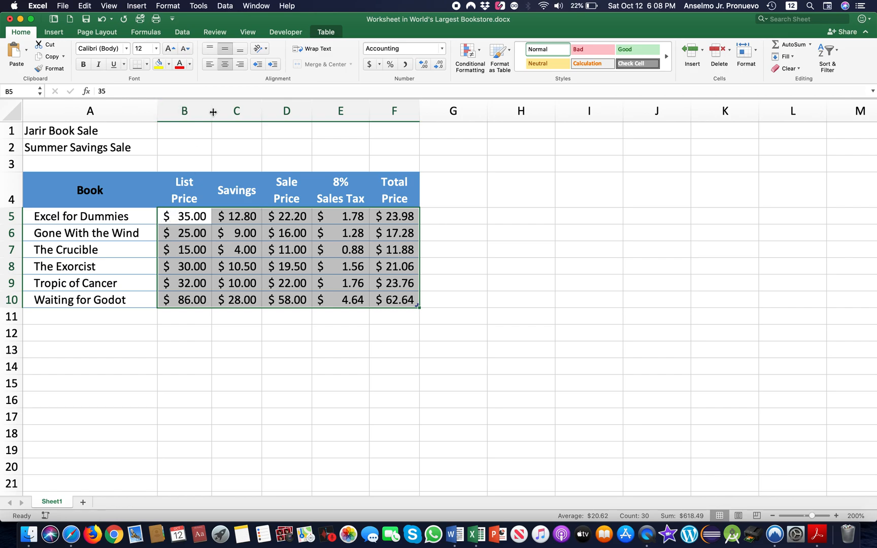
{"action": "left_click_drag", "start_coordinate": [212, 112], "coordinate": [272, 112]}
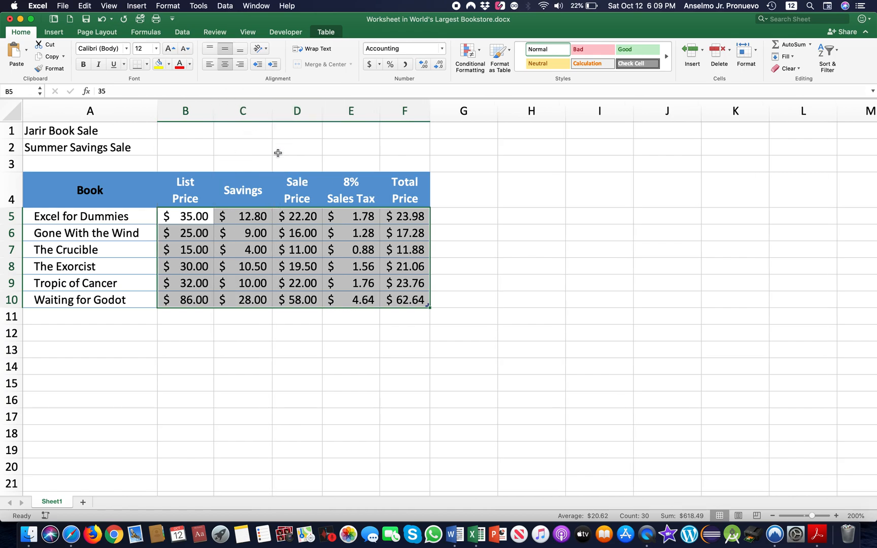
{"action": "left_click_drag", "start_coordinate": [326, 108], "coordinate": [329, 109]}
{"action": "left_click_drag", "start_coordinate": [436, 118], "coordinate": [444, 117]}
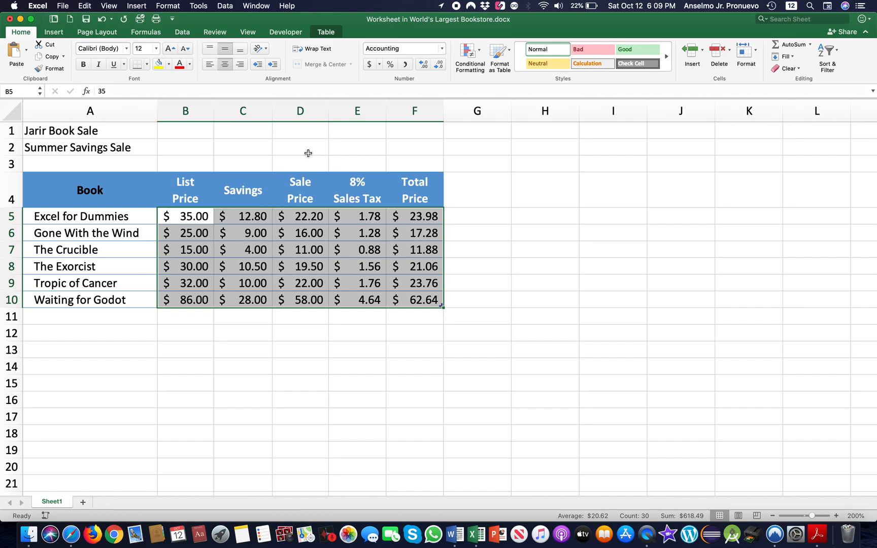
Try centering and then right-aligning the price values in B5:F10.
{"action": "left_click", "coordinate": [197, 222]}
{"action": "left_click_drag", "start_coordinate": [179, 218], "coordinate": [424, 300]}
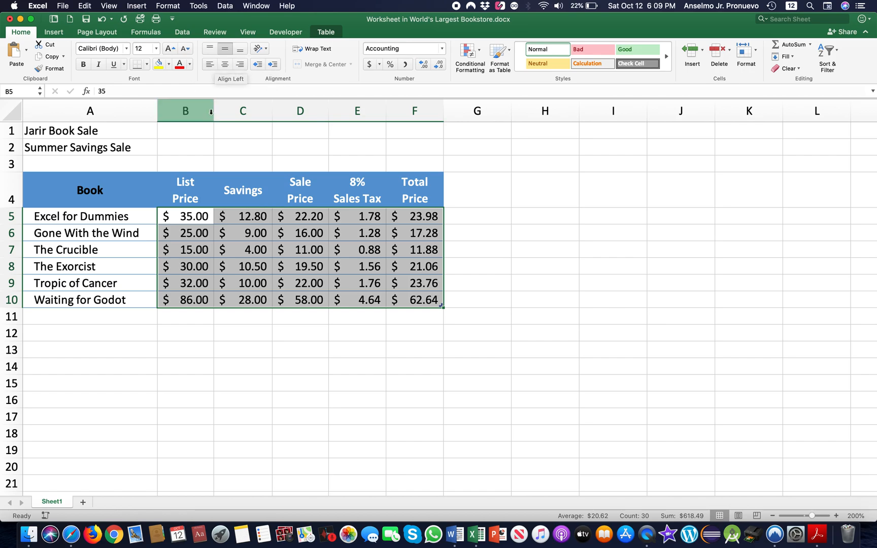
{"action": "left_click", "coordinate": [225, 63]}
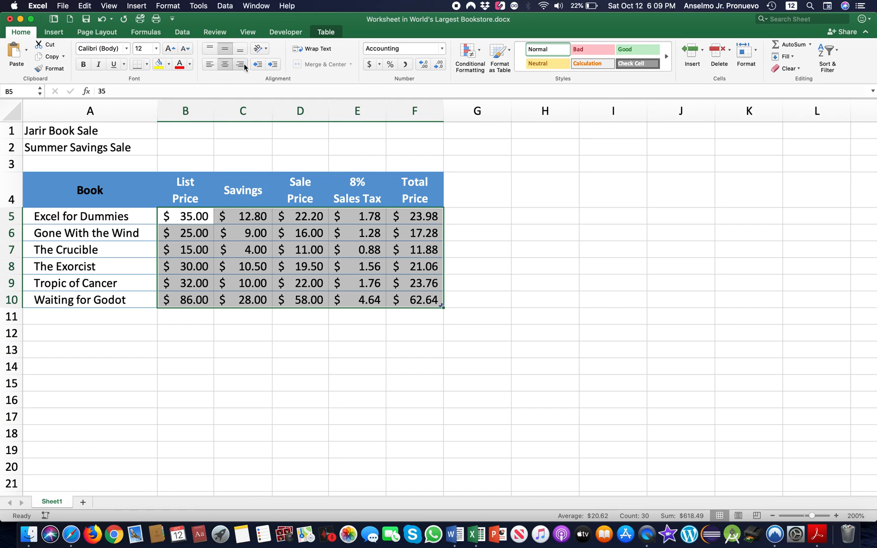
{"action": "left_click", "coordinate": [244, 66]}
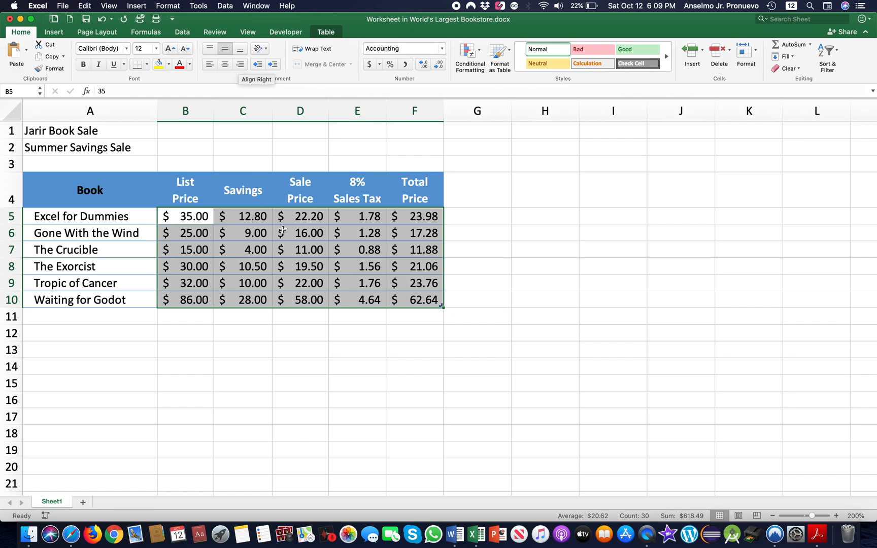
{"action": "left_click", "coordinate": [370, 301]}
Change the font color of the Book header in A4 to white.
{"action": "left_click", "coordinate": [81, 203]}
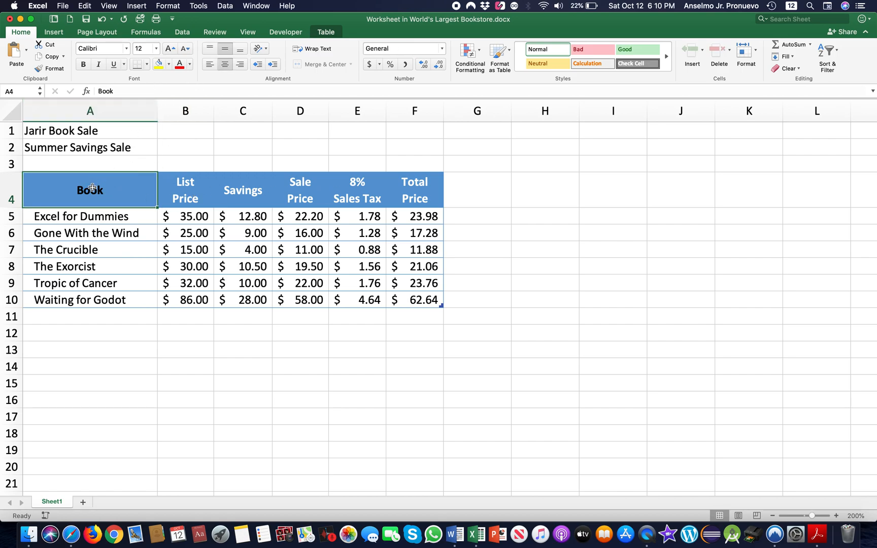
{"action": "left_click", "coordinate": [190, 66]}
{"action": "left_click", "coordinate": [182, 111]}
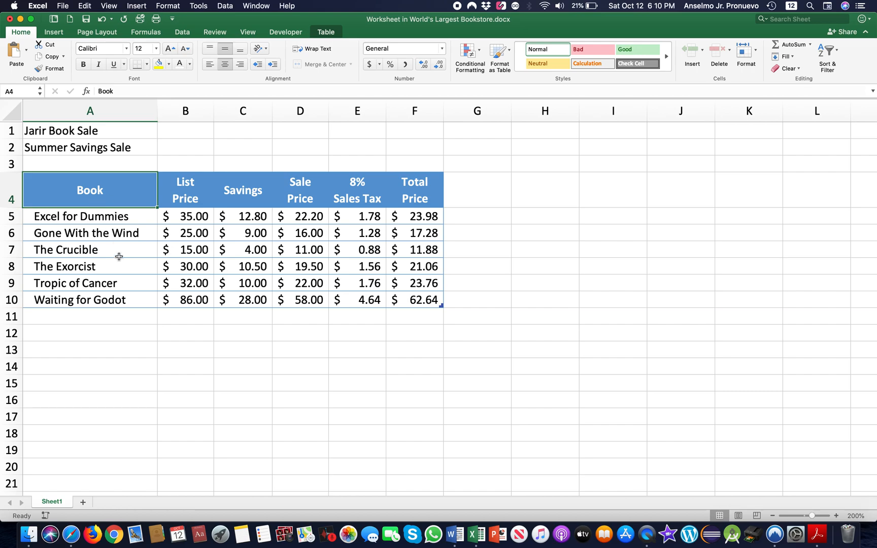
{"action": "left_click", "coordinate": [258, 374]}
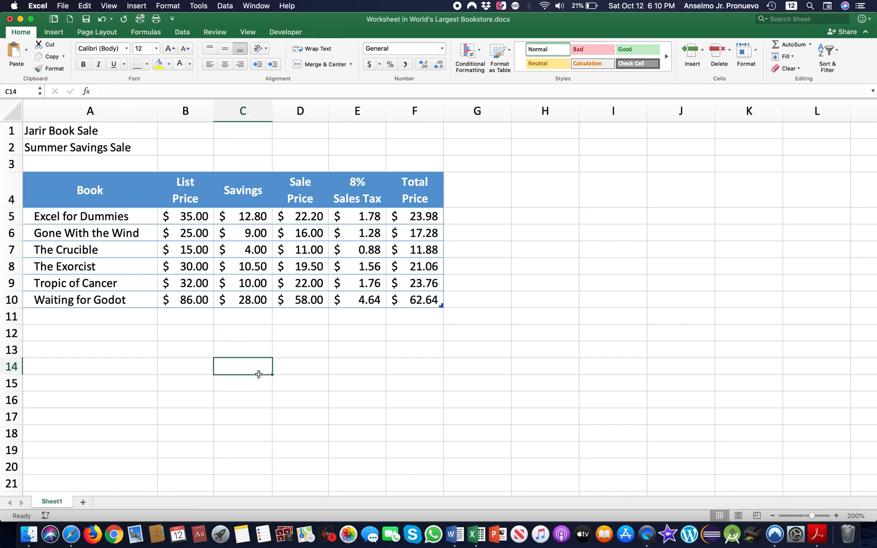
{"action": "left_click_drag", "start_coordinate": [193, 216], "coordinate": [411, 288]}
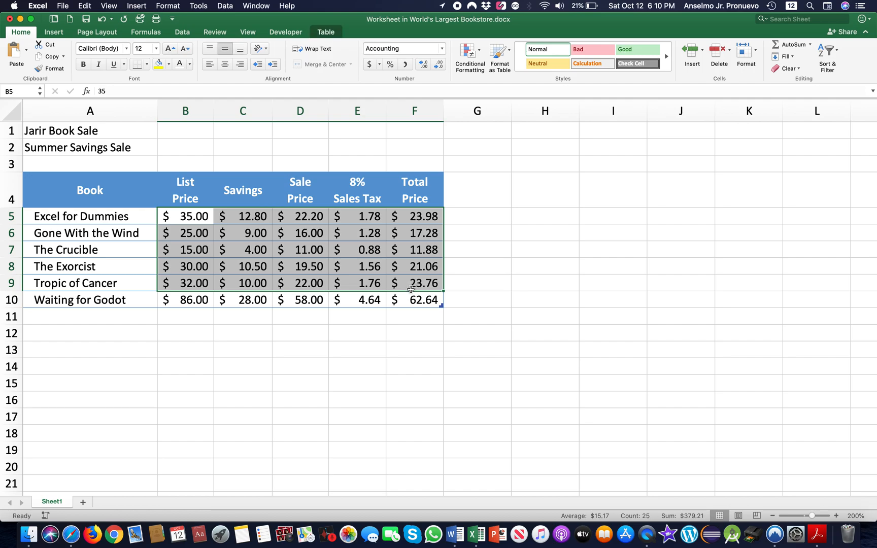
{"action": "left_click", "coordinate": [52, 132]}
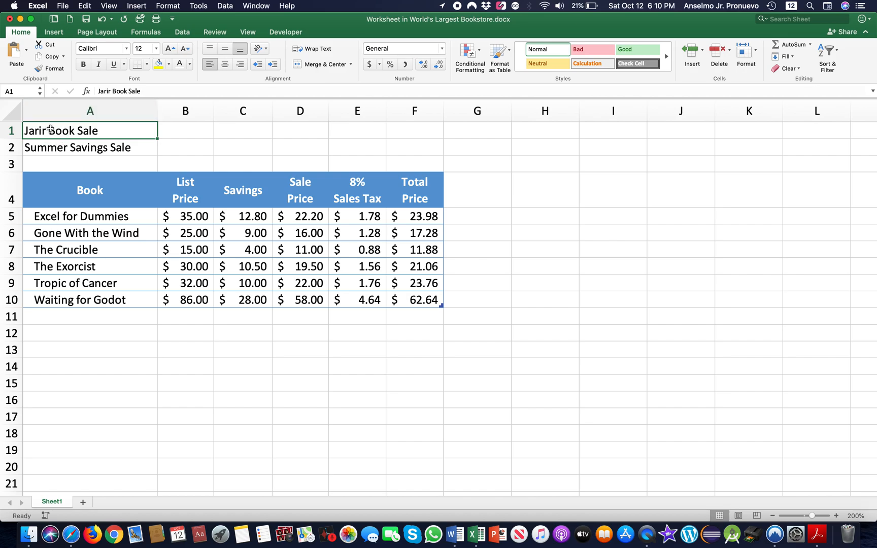
{"action": "left_click", "coordinate": [12, 130]}
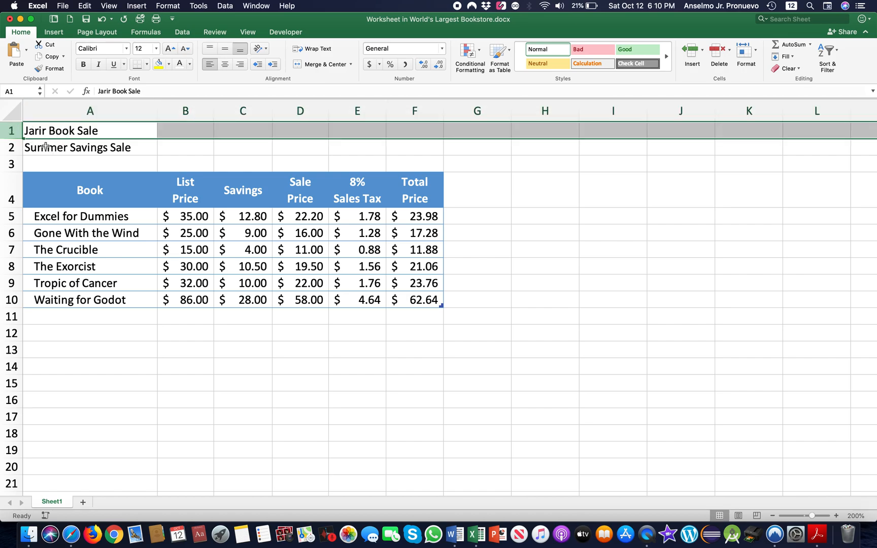
{"action": "left_click", "coordinate": [13, 146]}
{"action": "left_click", "coordinate": [58, 133]}
{"action": "left_click", "coordinate": [54, 146]}
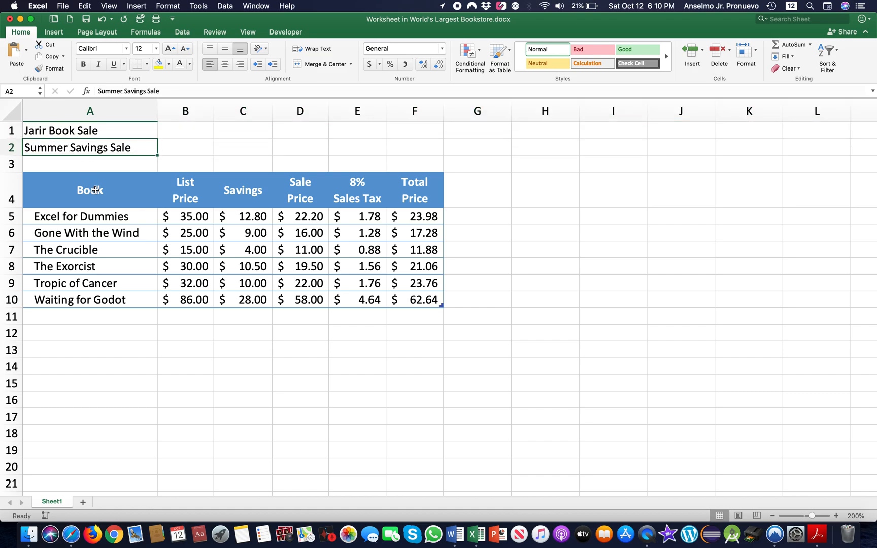
{"action": "left_click", "coordinate": [59, 133]}
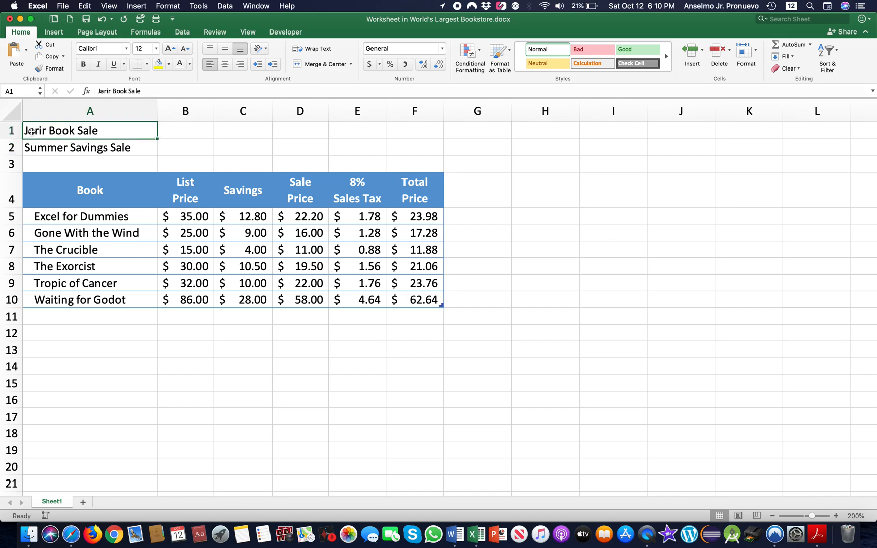
{"action": "left_click_drag", "start_coordinate": [32, 132], "coordinate": [399, 130]}
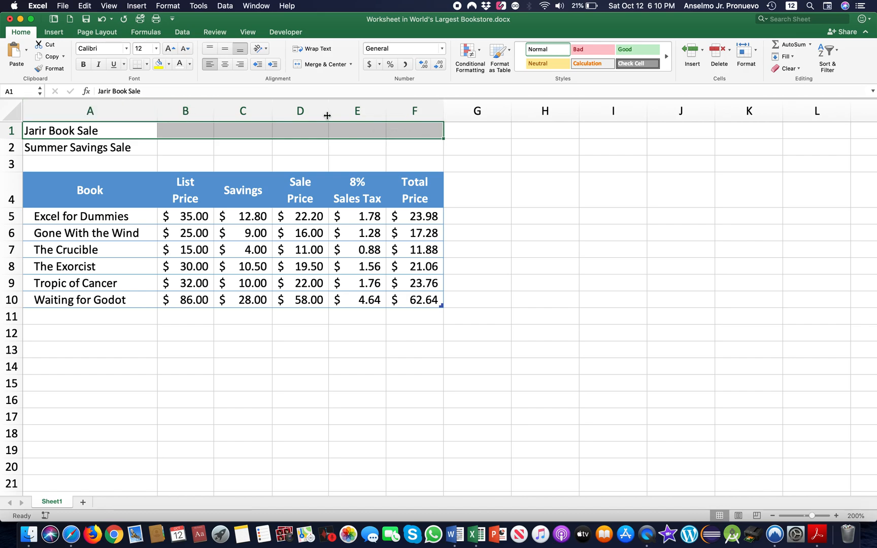
{"action": "left_click", "coordinate": [58, 131]}
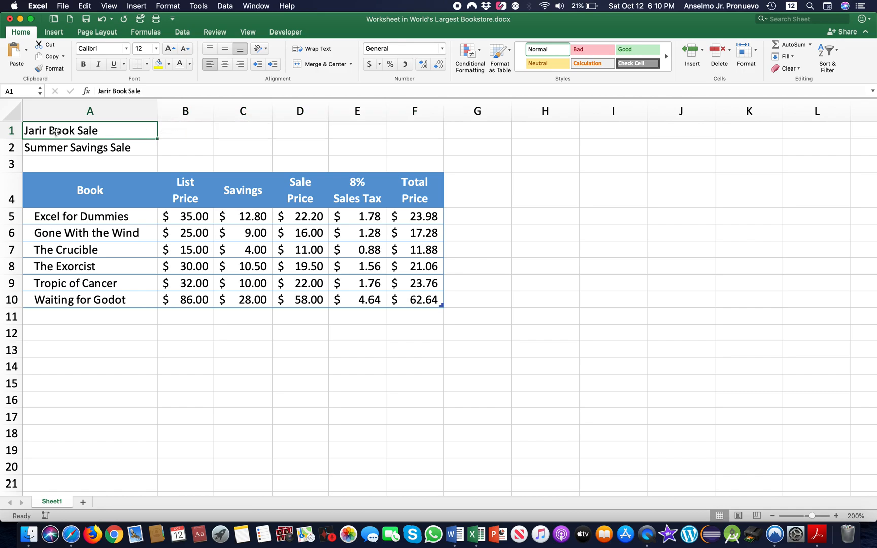
{"action": "left_click_drag", "start_coordinate": [121, 131], "coordinate": [415, 136]}
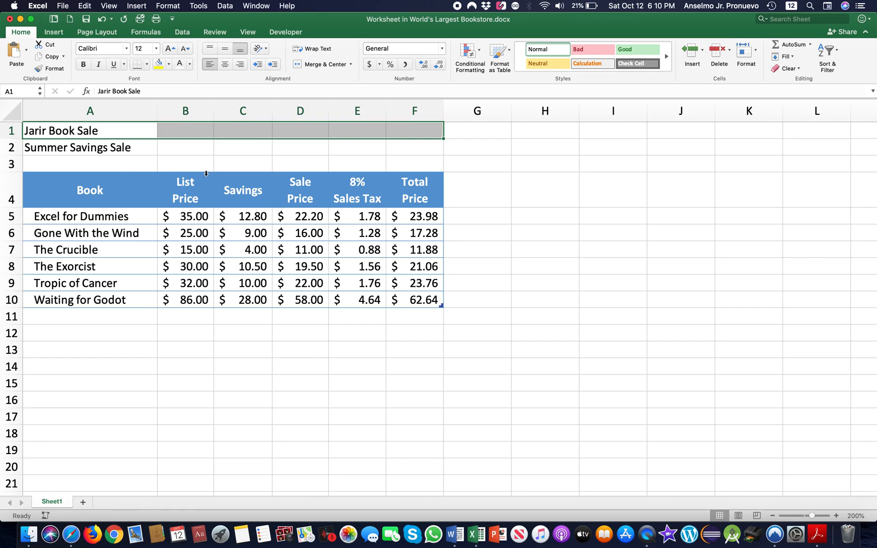
{"action": "left_click", "coordinate": [127, 233]}
{"action": "left_click", "coordinate": [59, 127]}
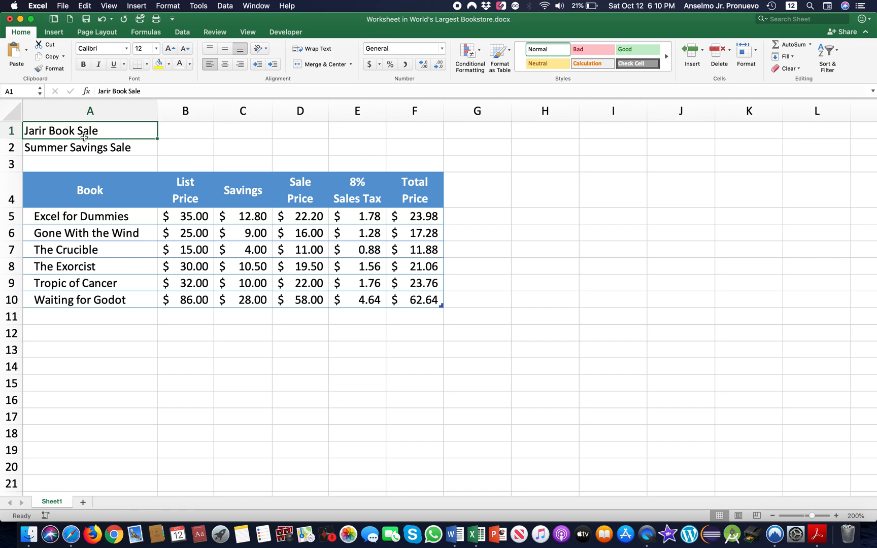
{"action": "left_click", "coordinate": [428, 114]}
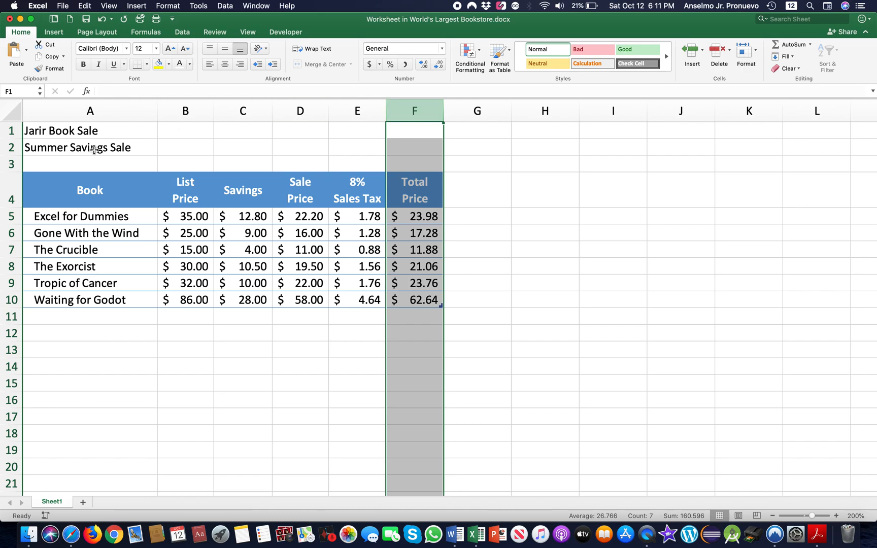
{"action": "left_click", "coordinate": [87, 118]}
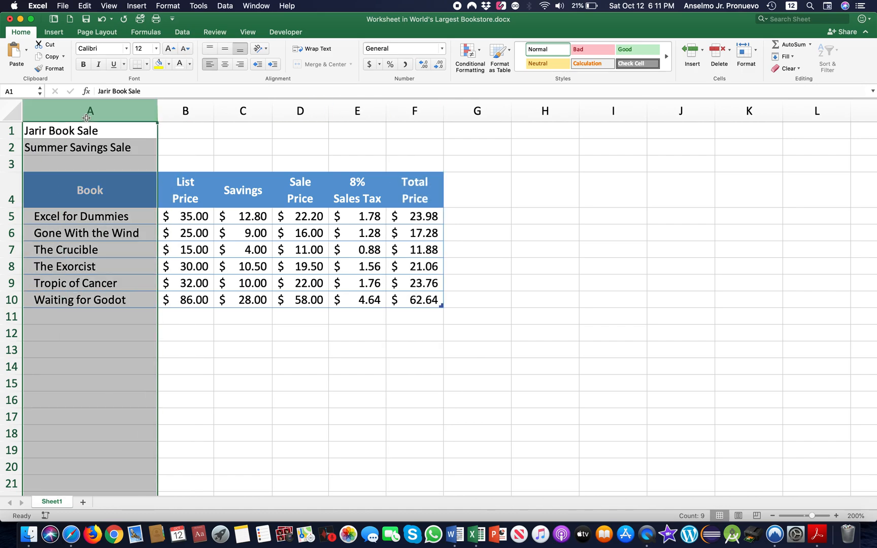
{"action": "left_click", "coordinate": [415, 111]}
Merge and center the Jarir Book Sale title across A1:F1.
{"action": "left_click_drag", "start_coordinate": [102, 129], "coordinate": [402, 124]}
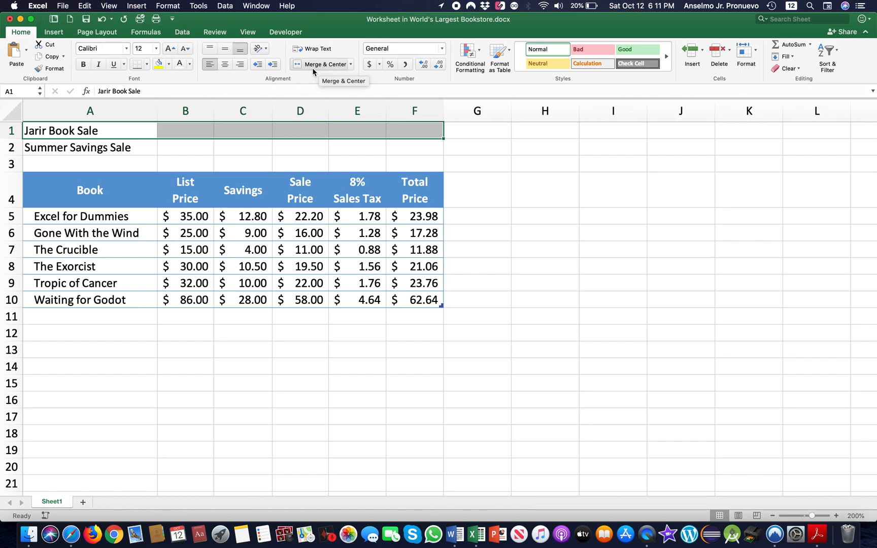
{"action": "right_click", "coordinate": [239, 131]}
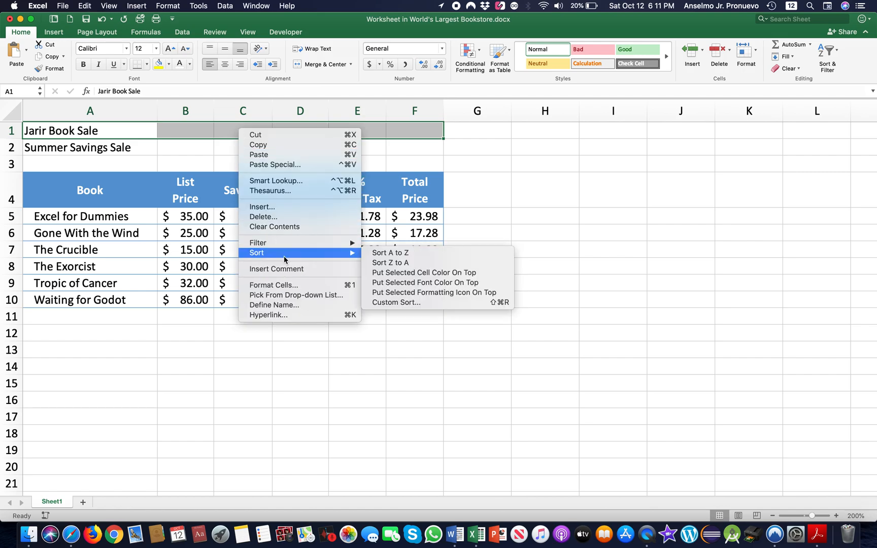
{"action": "left_click", "coordinate": [293, 286]}
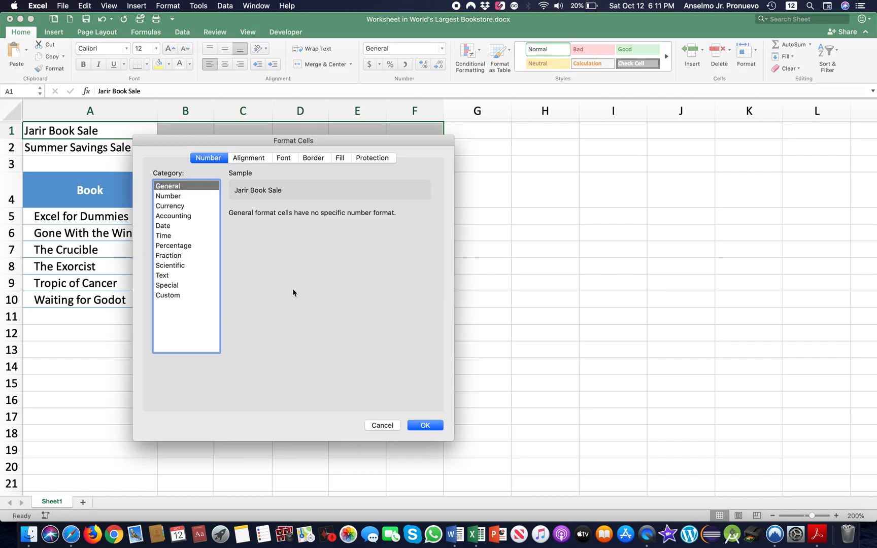
{"action": "left_click", "coordinate": [382, 426]}
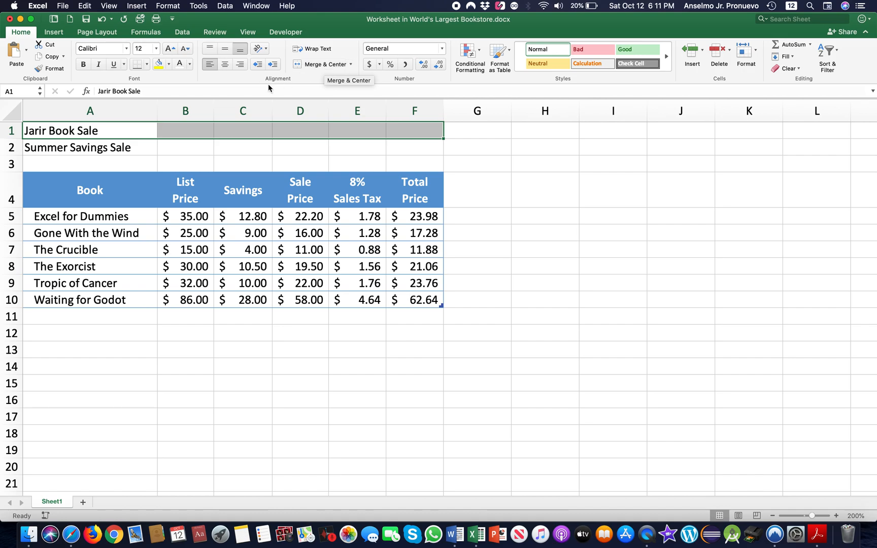
{"action": "left_click", "coordinate": [327, 64]}
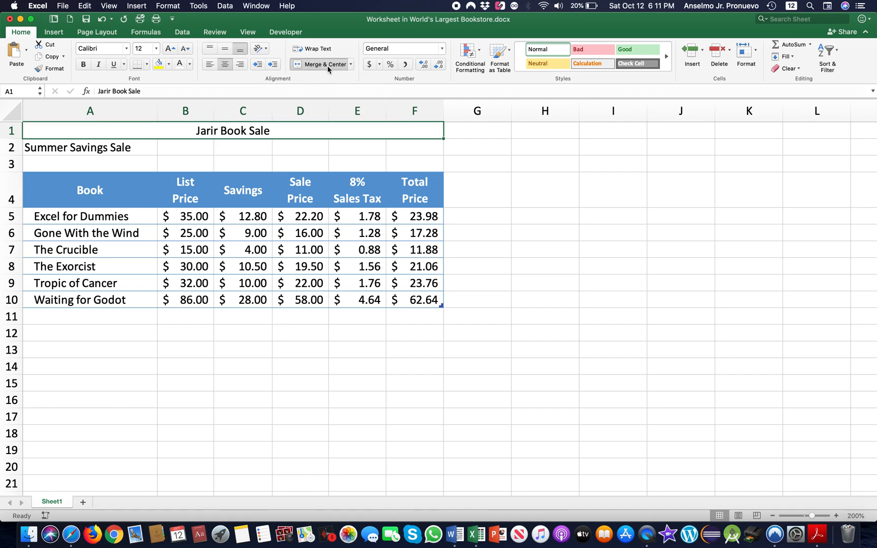
Make the Jarir Book Sale title bold and set its font size to 14.
{"action": "left_click", "coordinate": [85, 65]}
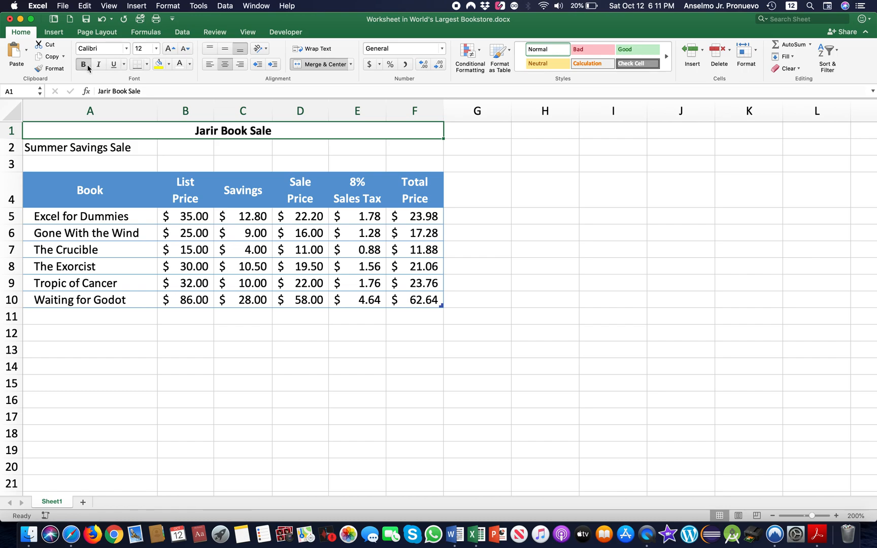
{"action": "left_click", "coordinate": [157, 48]}
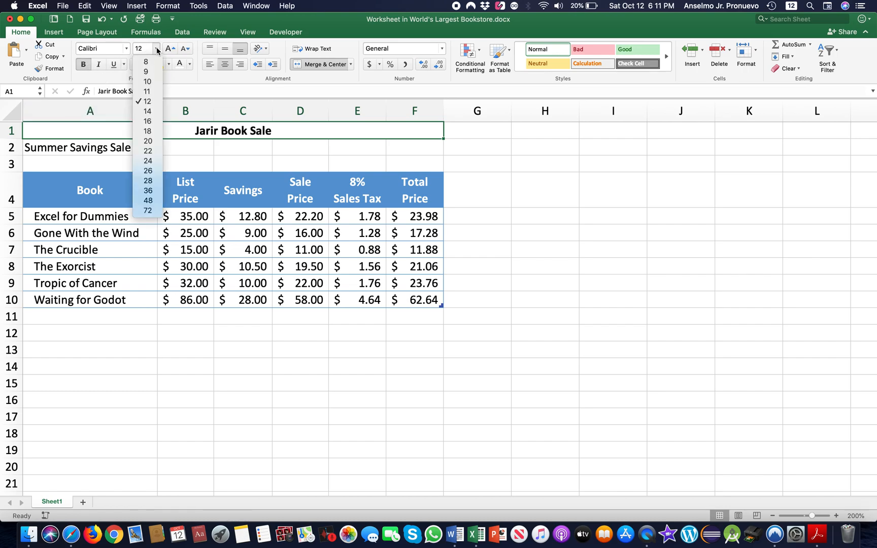
{"action": "left_click", "coordinate": [147, 111]}
Merge and center the Summer Savings Sale subtitle across A2:F2 and make it bold.
{"action": "left_click", "coordinate": [35, 151]}
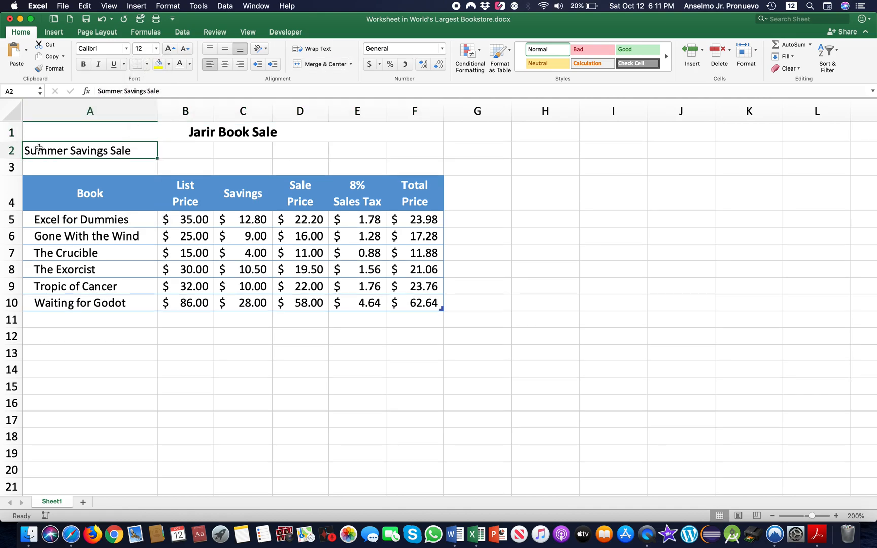
{"action": "left_click_drag", "start_coordinate": [39, 151], "coordinate": [404, 151]}
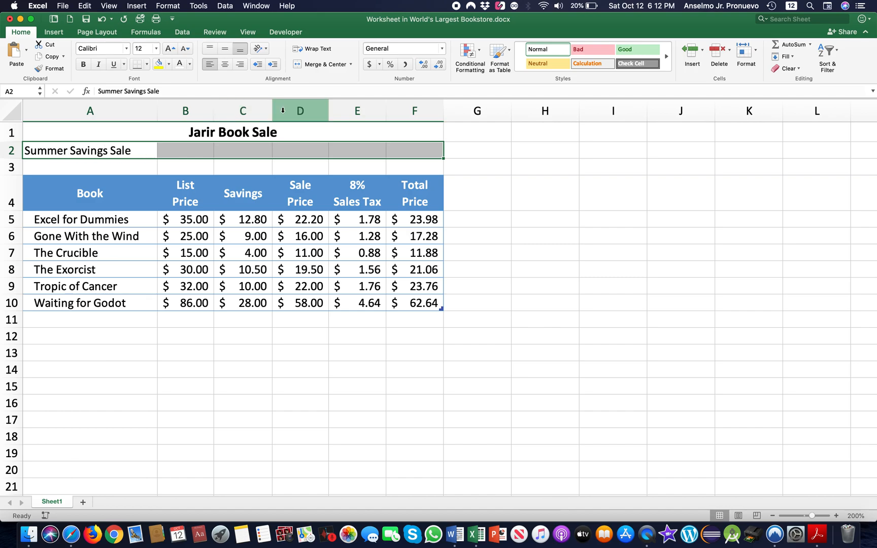
{"action": "left_click", "coordinate": [325, 65]}
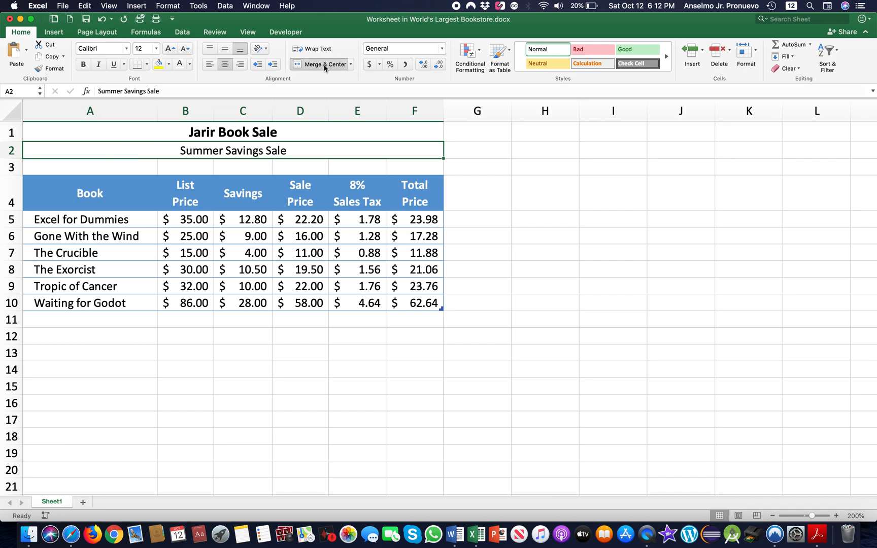
{"action": "left_click", "coordinate": [83, 65]}
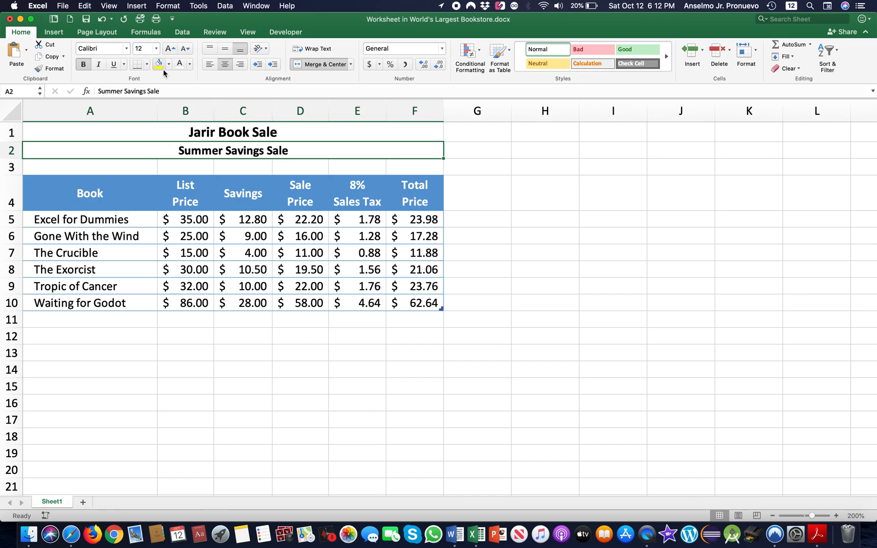
{"action": "left_click", "coordinate": [188, 134]}
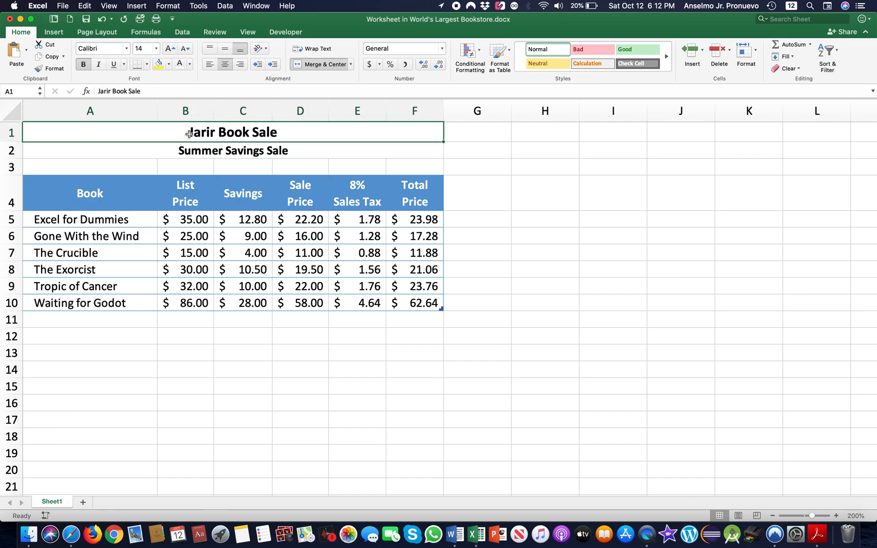
{"action": "left_click", "coordinate": [159, 148]}
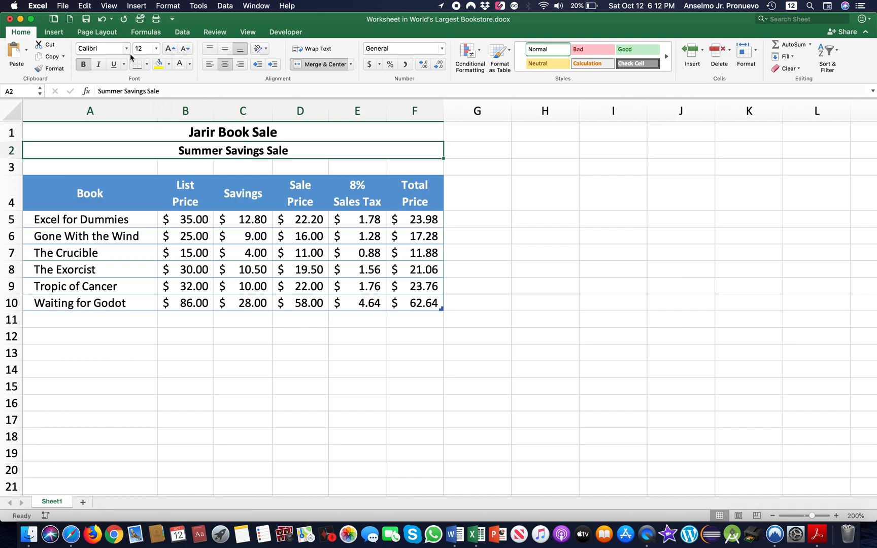
{"action": "left_click", "coordinate": [20, 111]}
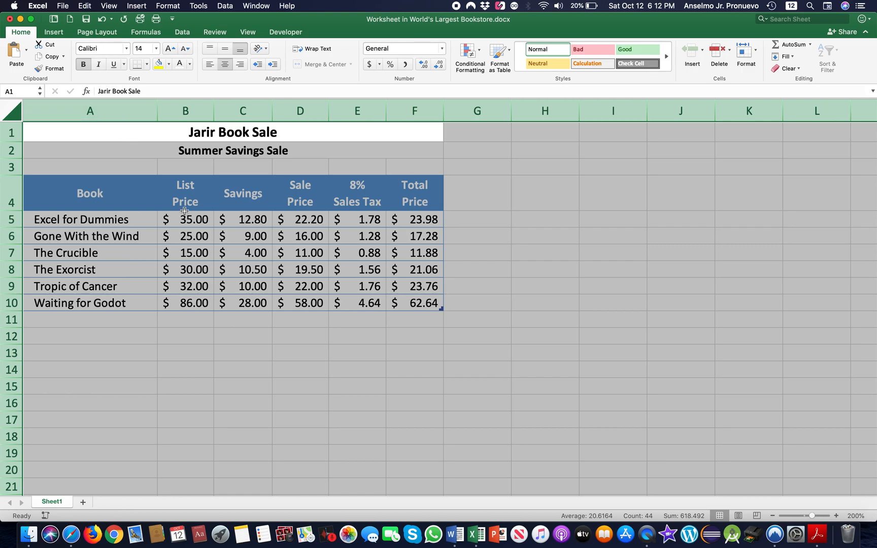
{"action": "left_click", "coordinate": [185, 217]}
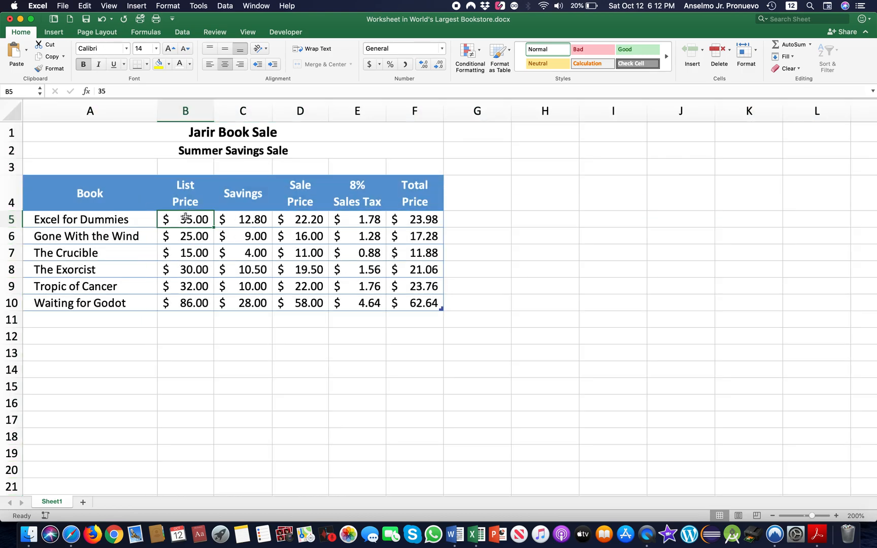
{"action": "left_click", "coordinate": [12, 111]}
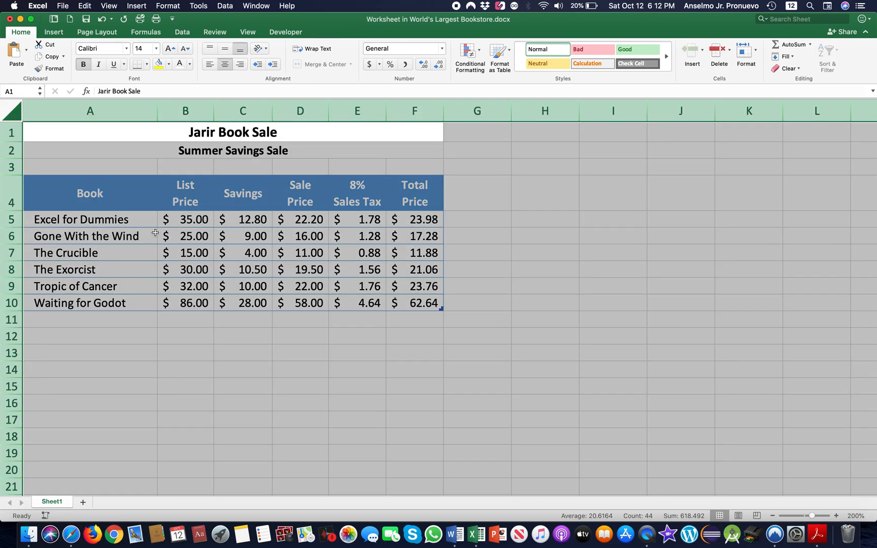
{"action": "left_click", "coordinate": [196, 219]}
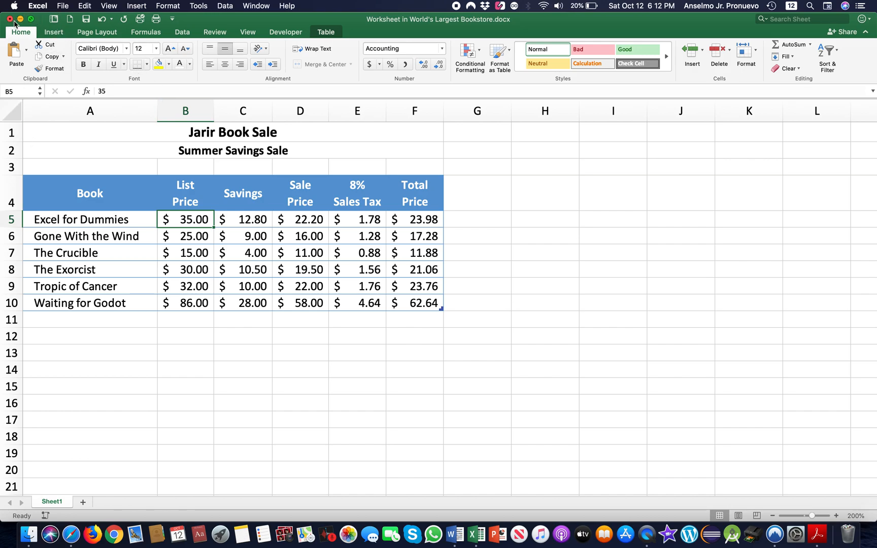
Quit Excel to return to the Word document, and center the embedded Jarir Book Sale worksheet on the page.
{"action": "left_click", "coordinate": [36, 9]}
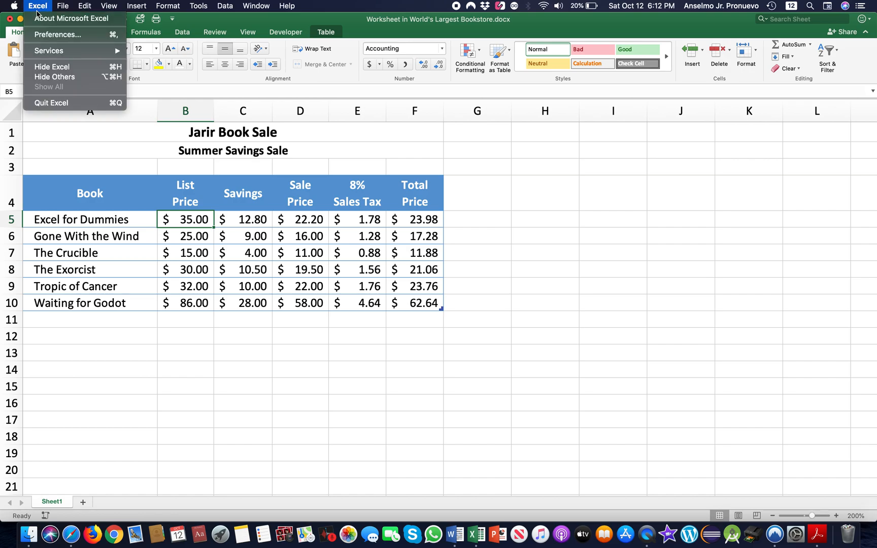
{"action": "left_click", "coordinate": [53, 105]}
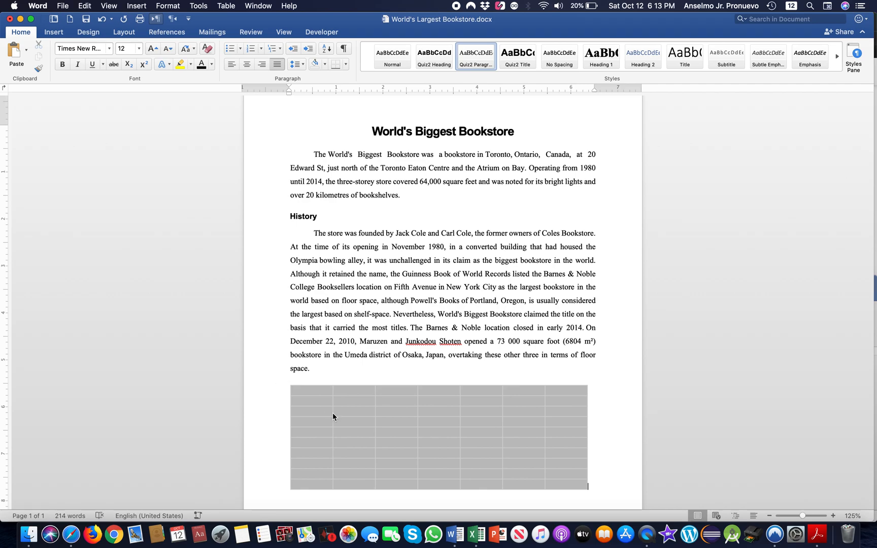
{"action": "scroll", "coordinate": [401, 406], "scroll_direction": "down", "scroll_amount": 3}
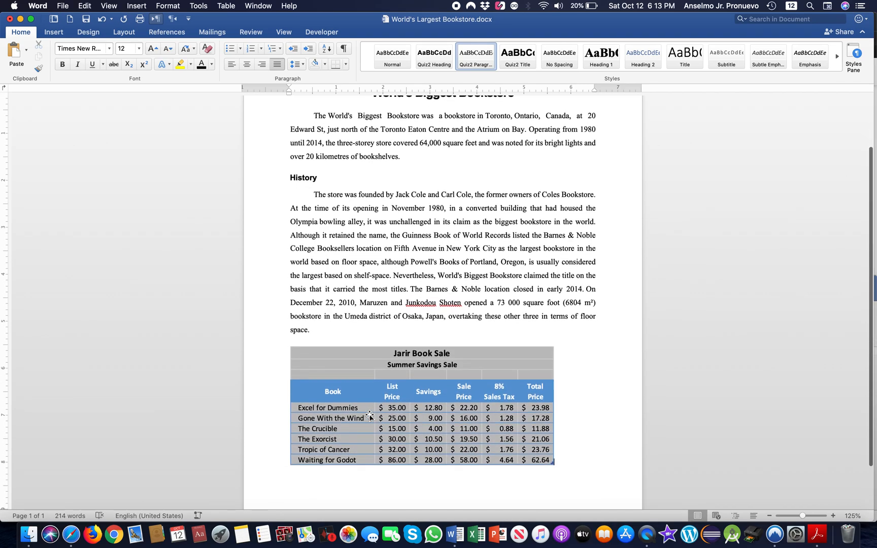
{"action": "left_click", "coordinate": [425, 389]}
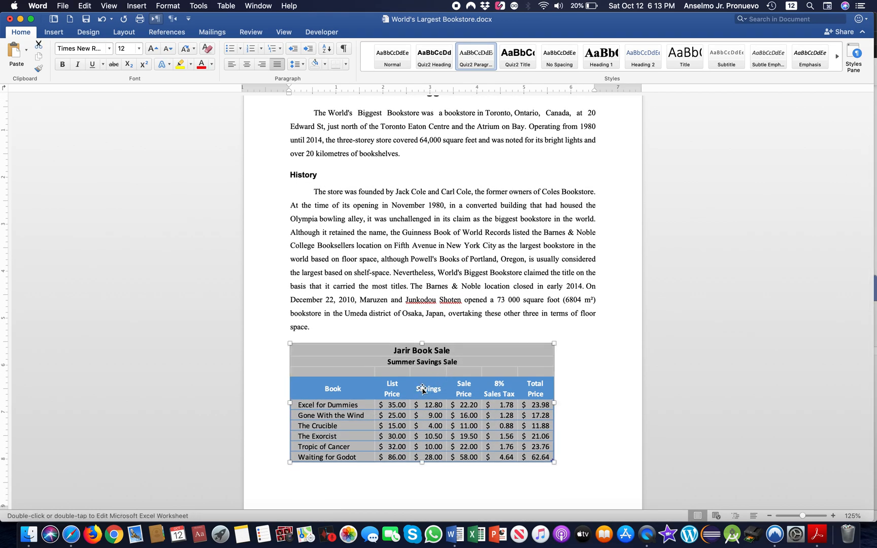
{"action": "left_click", "coordinate": [246, 66]}
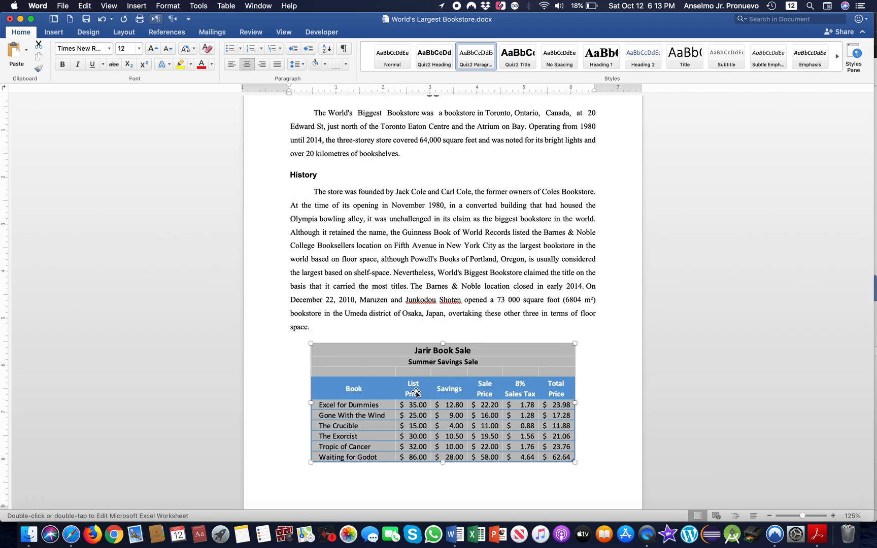
Insert two blank lines between the end of the History paragraph and the embedded Jarir Book Sale table.
{"action": "left_click", "coordinate": [427, 325]}
{"action": "key", "text": "Return"}
{"action": "key", "text": "Return"}
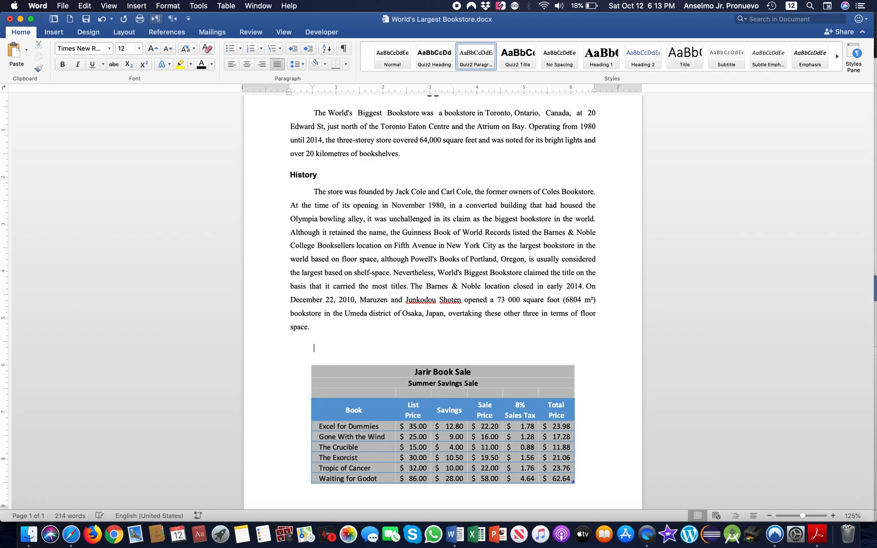
Review the available object types and the from-file option for inserting an object, without inserting anything.
{"action": "left_click", "coordinate": [363, 344]}
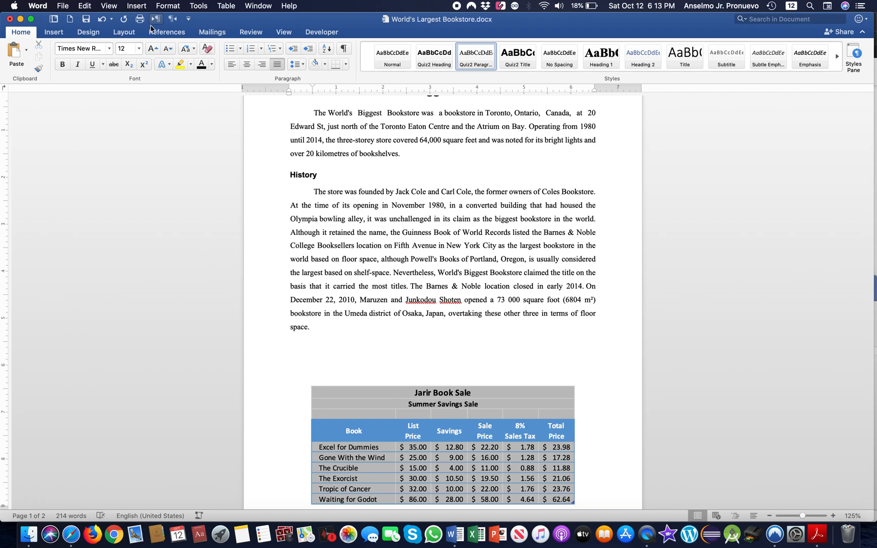
{"action": "left_click", "coordinate": [136, 6]}
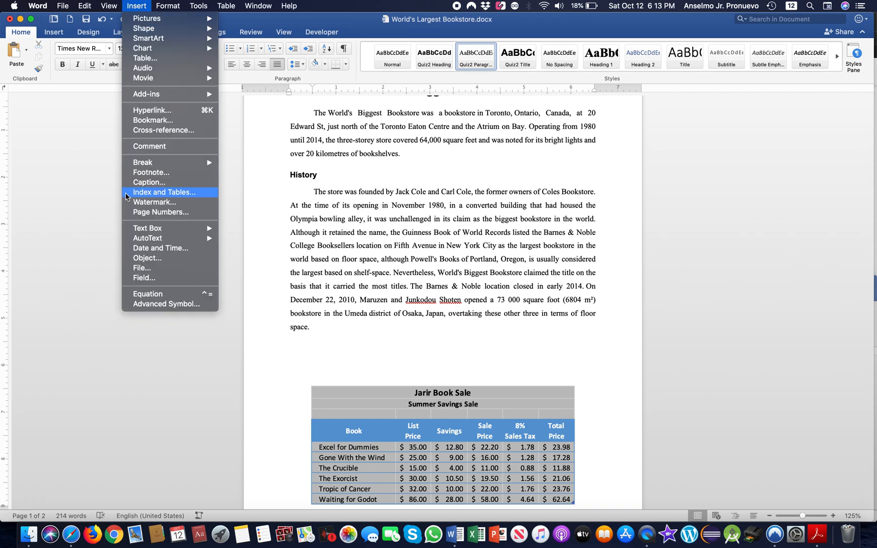
{"action": "left_click", "coordinate": [156, 259]}
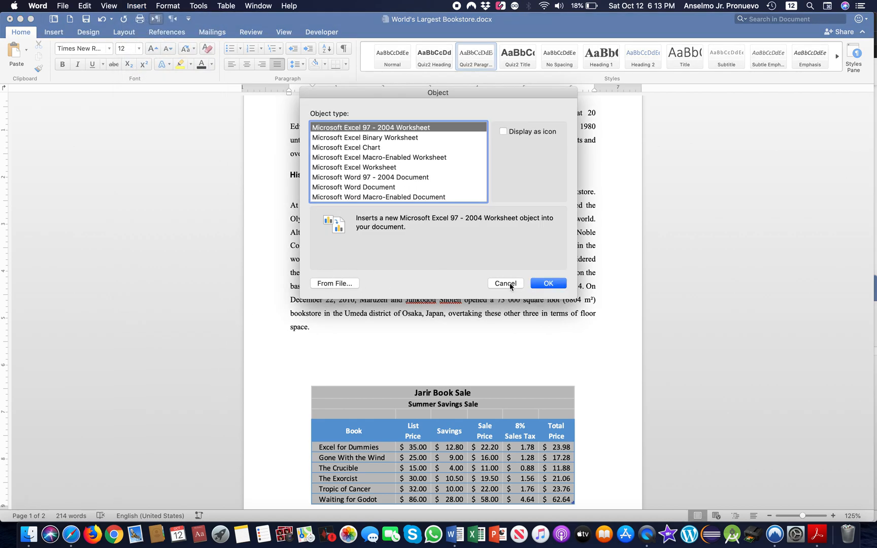
{"action": "left_click", "coordinate": [345, 171]}
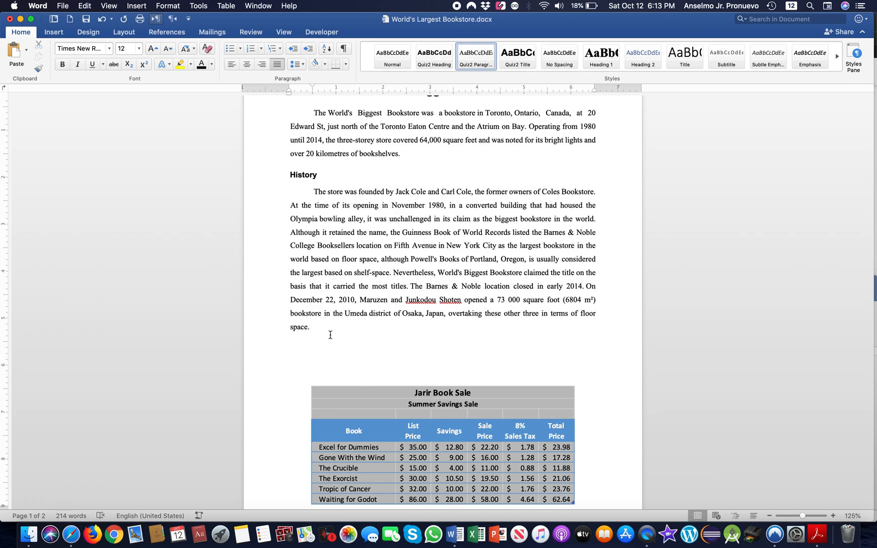
{"action": "left_click", "coordinate": [136, 6]}
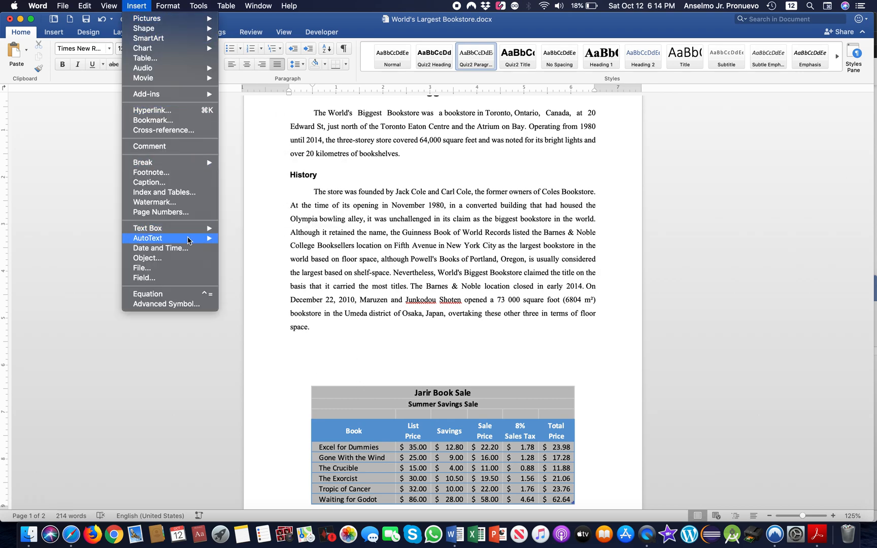
{"action": "left_click", "coordinate": [163, 261]}
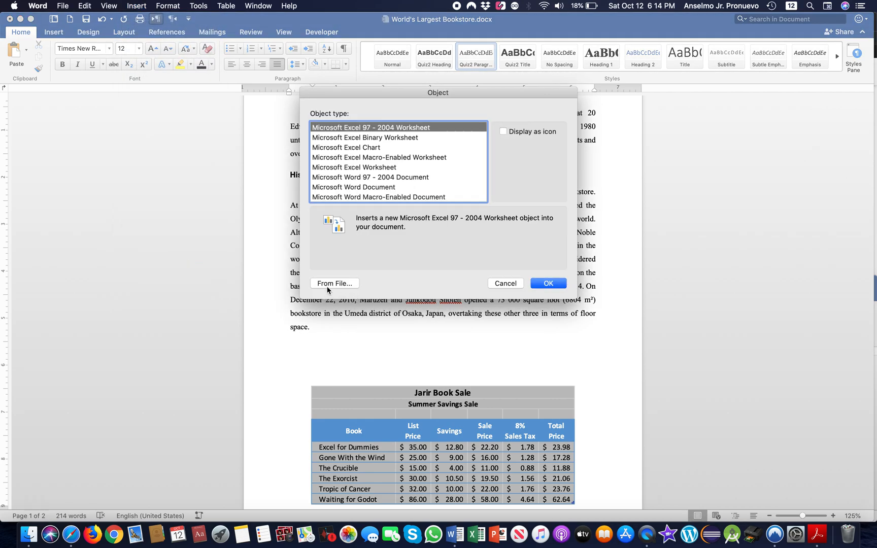
{"action": "left_click", "coordinate": [334, 284]}
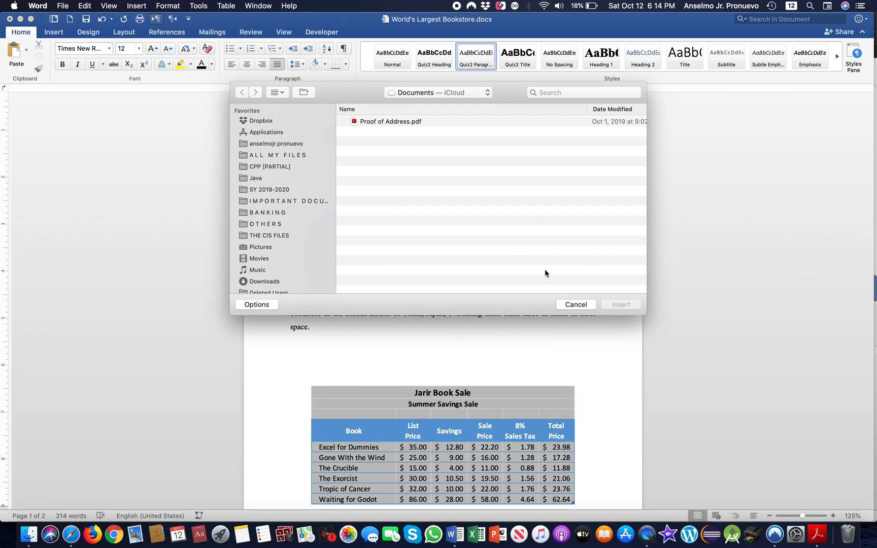
{"action": "left_click", "coordinate": [579, 306]}
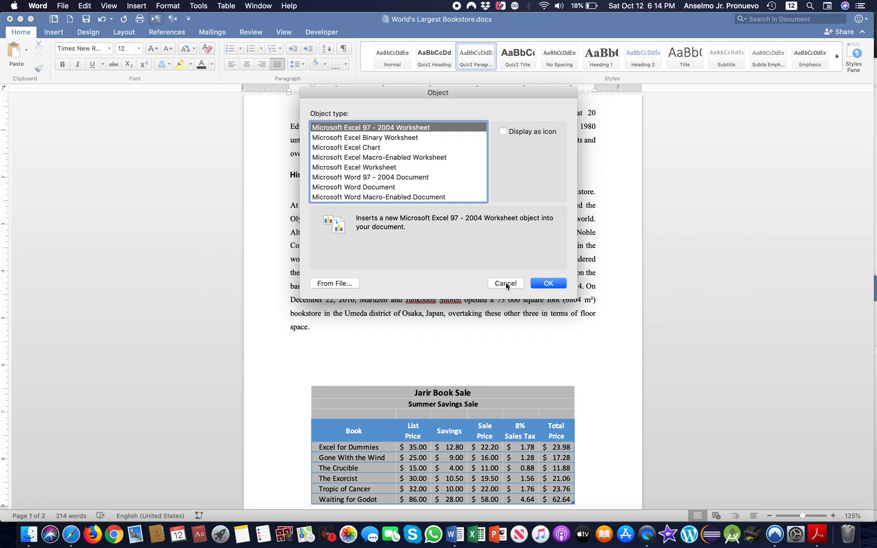
{"action": "left_click", "coordinate": [505, 283]}
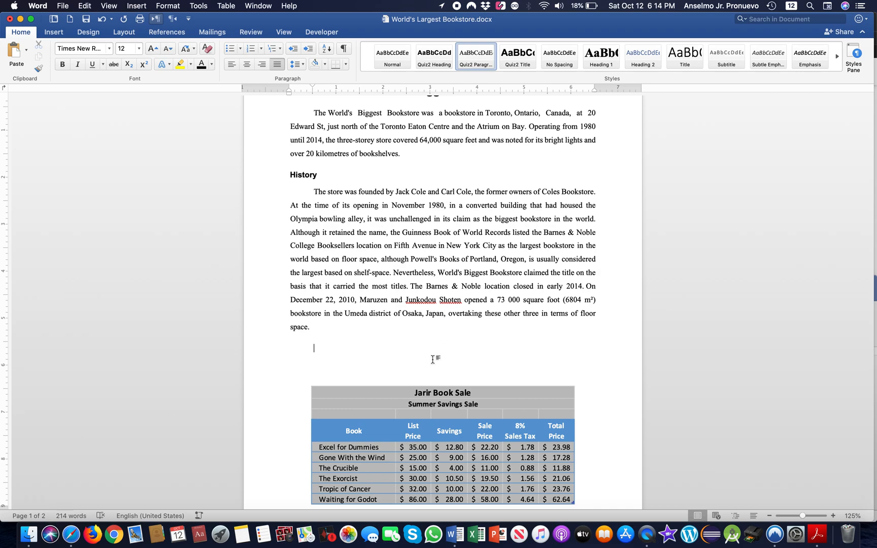
Remove the blank lines between the History paragraph and the embedded table.
{"action": "scroll", "coordinate": [462, 345], "scroll_direction": "down", "scroll_amount": 1}
{"action": "scroll", "coordinate": [461, 345], "scroll_direction": "down", "scroll_amount": 3}
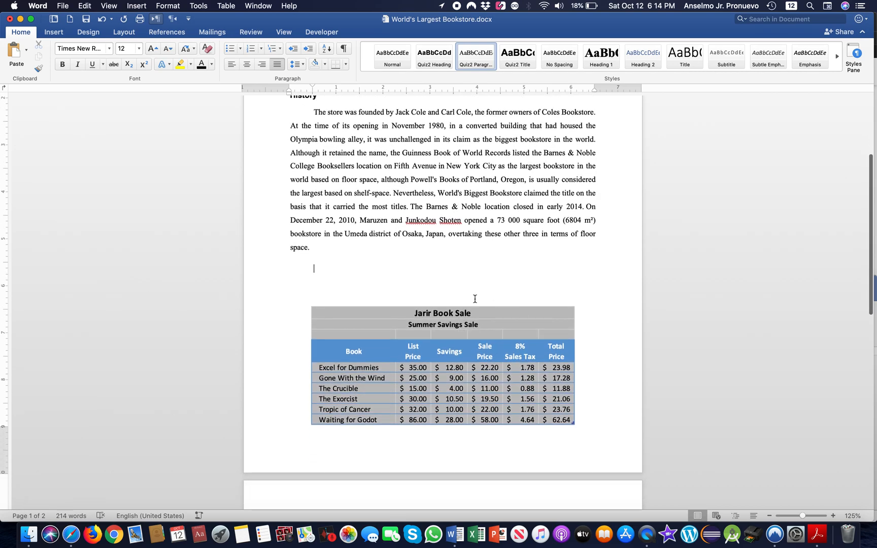
{"action": "key", "text": "Delete"}
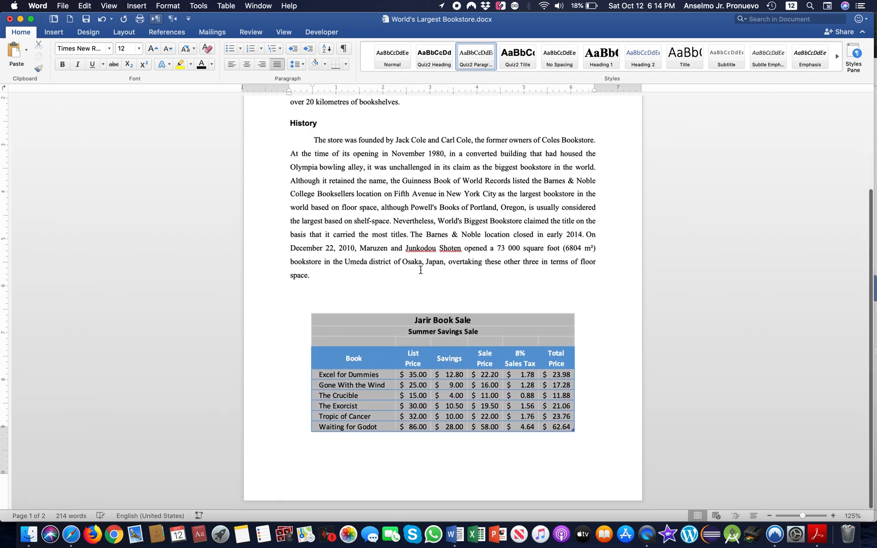
{"action": "key", "text": "BackSpace"}
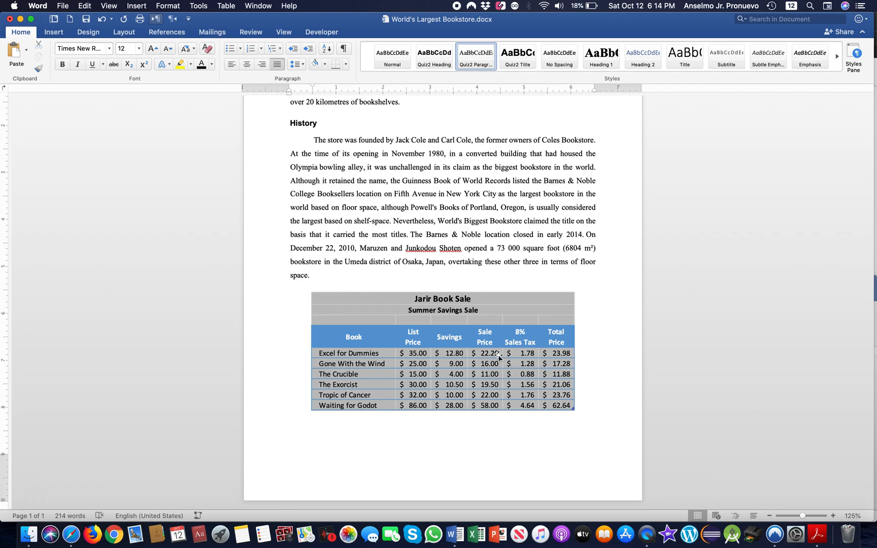
{"action": "left_click", "coordinate": [447, 478]}
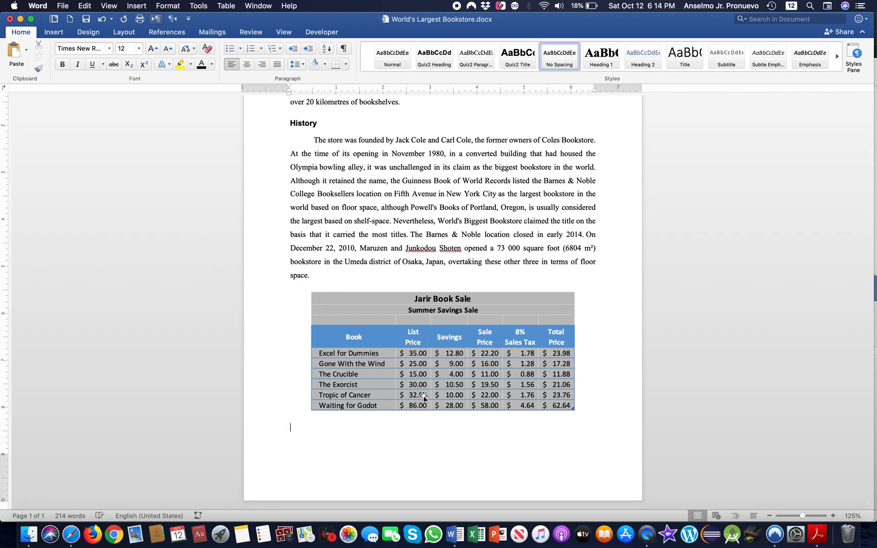
{"action": "left_click", "coordinate": [454, 366]}
{"action": "left_click", "coordinate": [493, 194]}
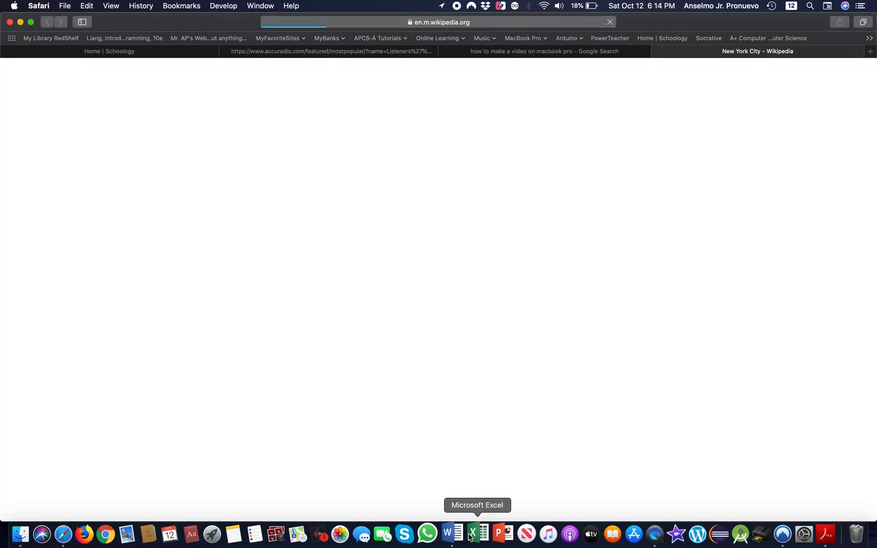
{"action": "left_click", "coordinate": [451, 534]}
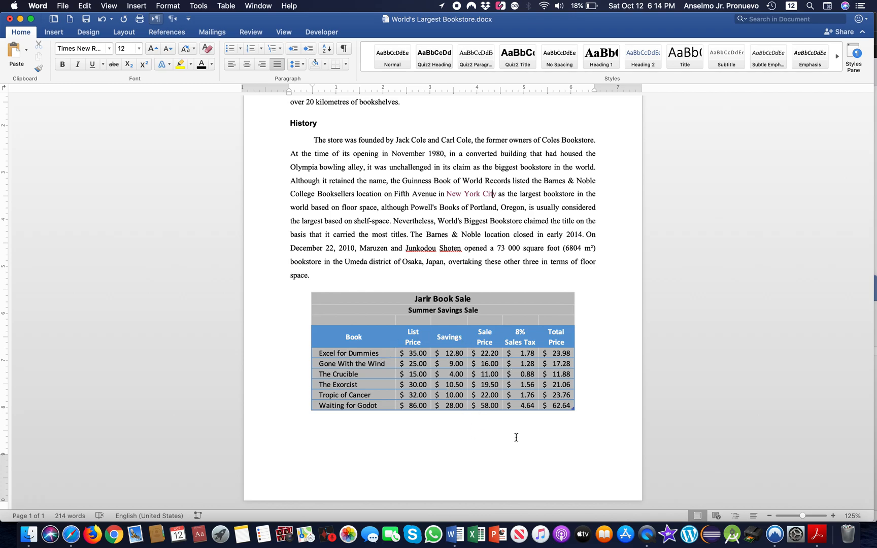
{"action": "left_click", "coordinate": [569, 461]}
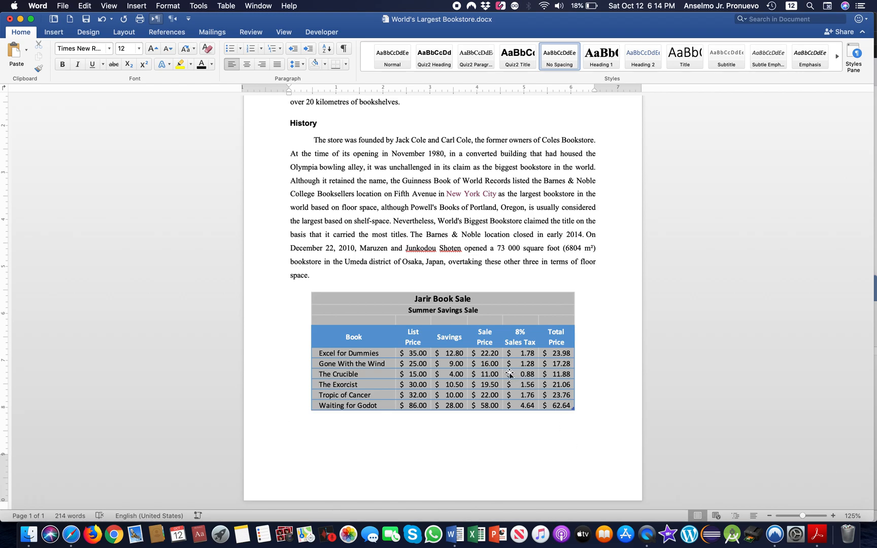
{"action": "left_click", "coordinate": [483, 382]}
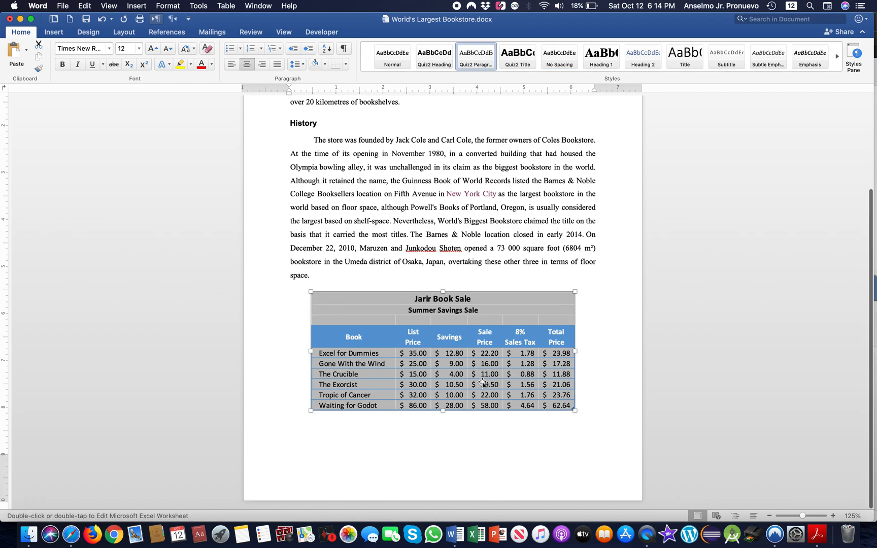
{"action": "right_click", "coordinate": [483, 384]}
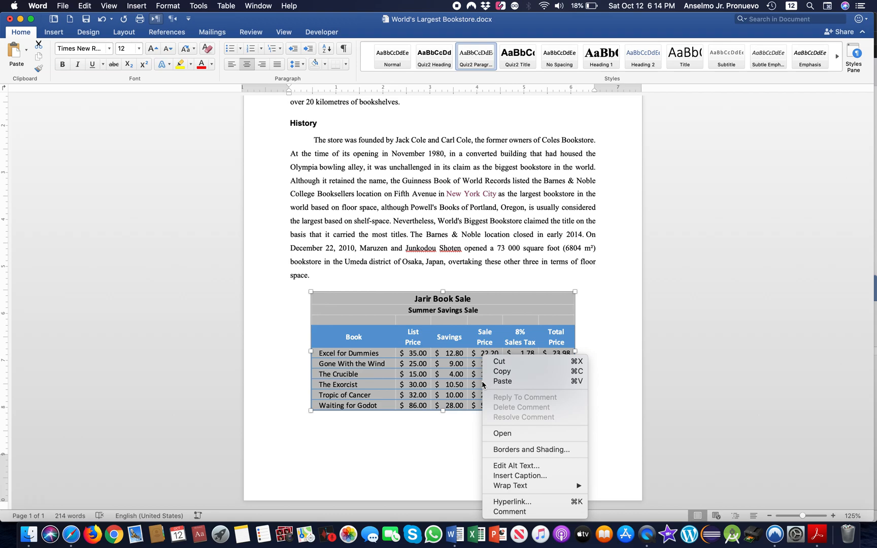
{"action": "left_click", "coordinate": [424, 370]}
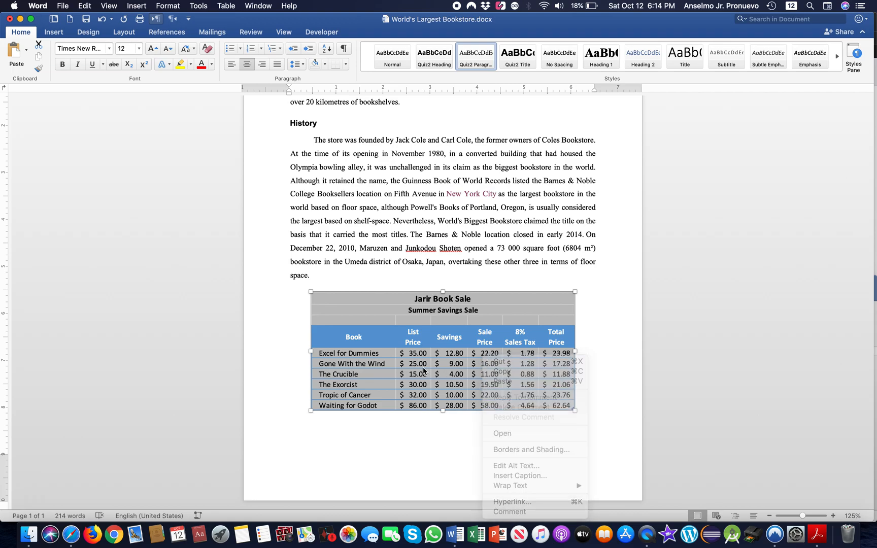
Copy the embedded Jarir Book Sale table and place the cursor after it.
{"action": "right_click", "coordinate": [450, 370]}
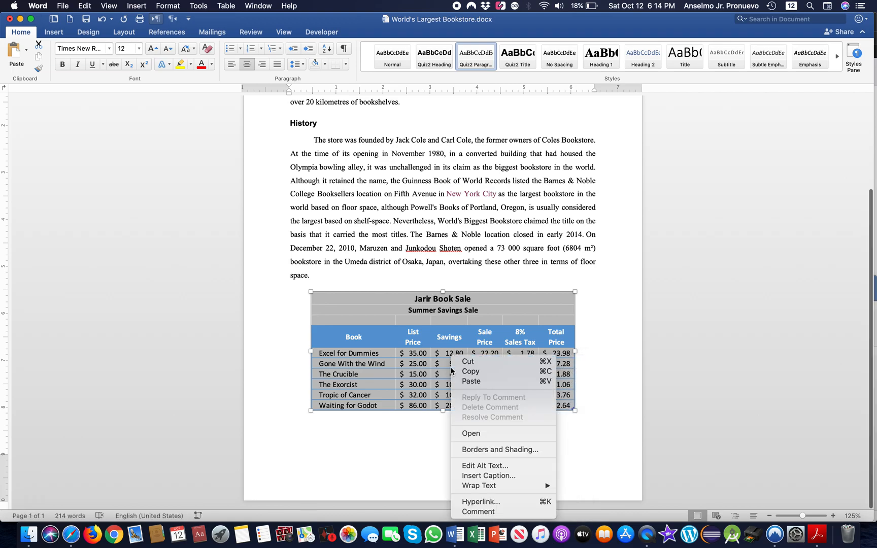
{"action": "left_click", "coordinate": [483, 373]}
{"action": "left_click", "coordinate": [589, 392]}
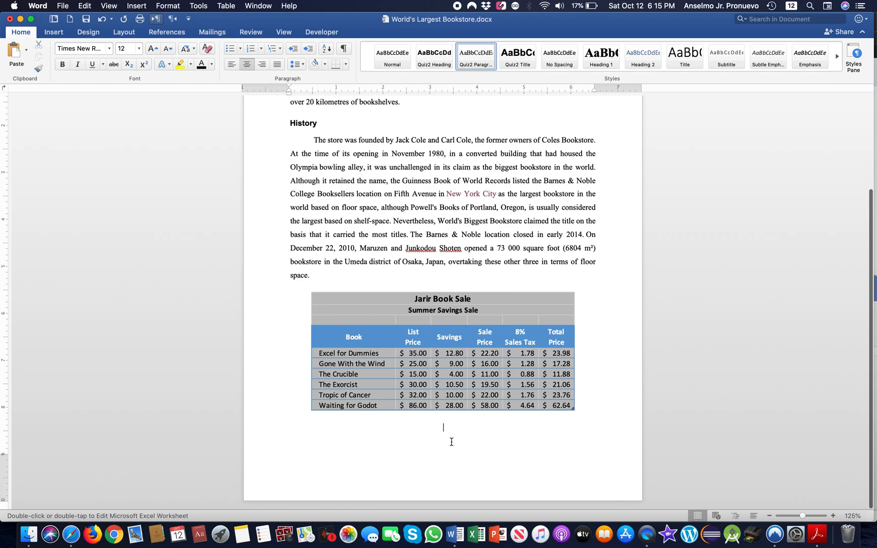
Insert a page break between the History paragraph and the embedded table, without a blank line above the table.
{"action": "left_click", "coordinate": [61, 35]}
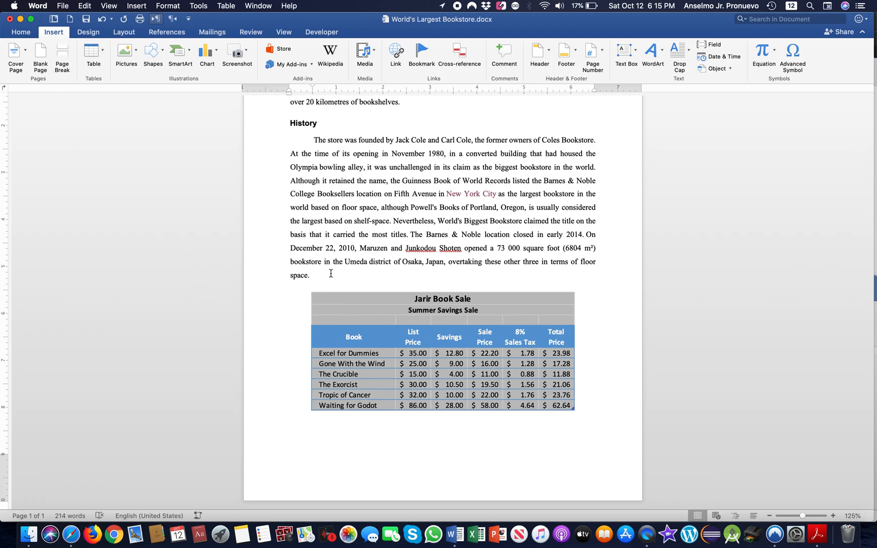
{"action": "key", "text": "Return"}
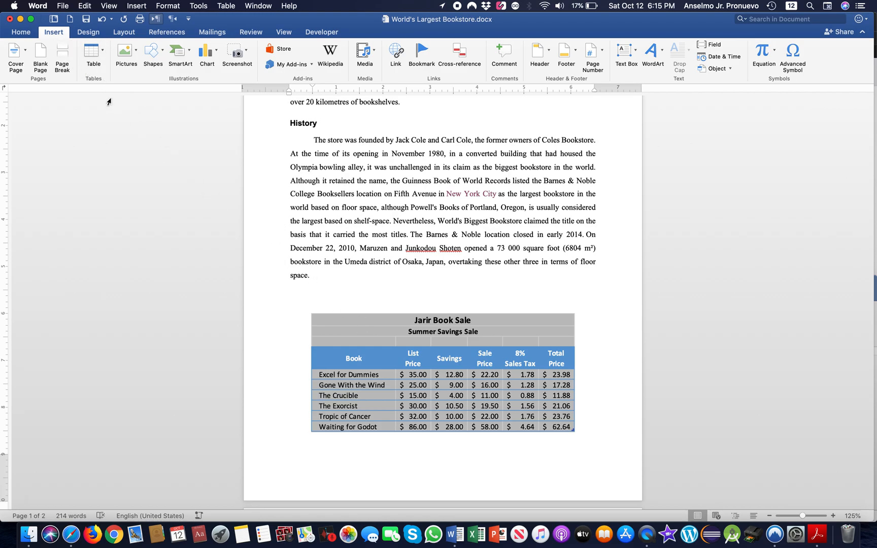
{"action": "left_click", "coordinate": [54, 33]}
{"action": "left_click", "coordinate": [54, 34]}
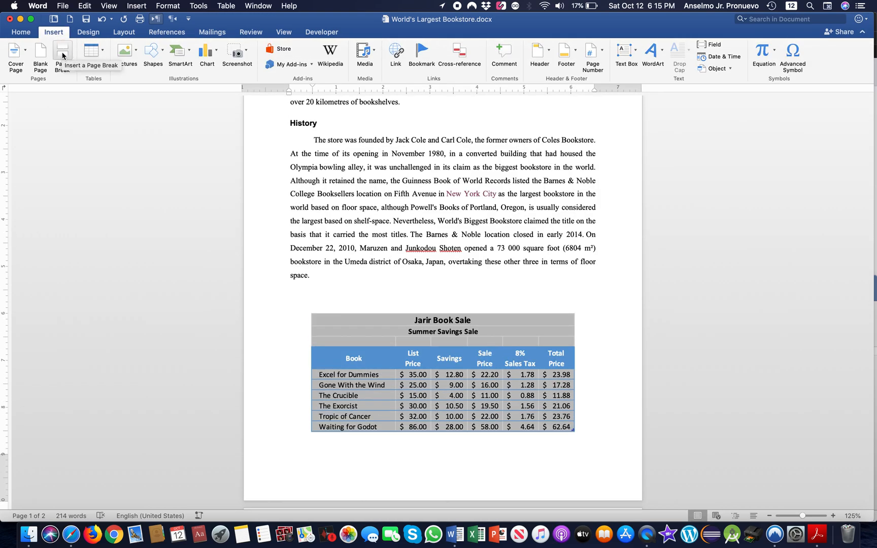
{"action": "left_click", "coordinate": [62, 54]}
{"action": "scroll", "coordinate": [391, 335], "scroll_direction": "down", "scroll_amount": 5}
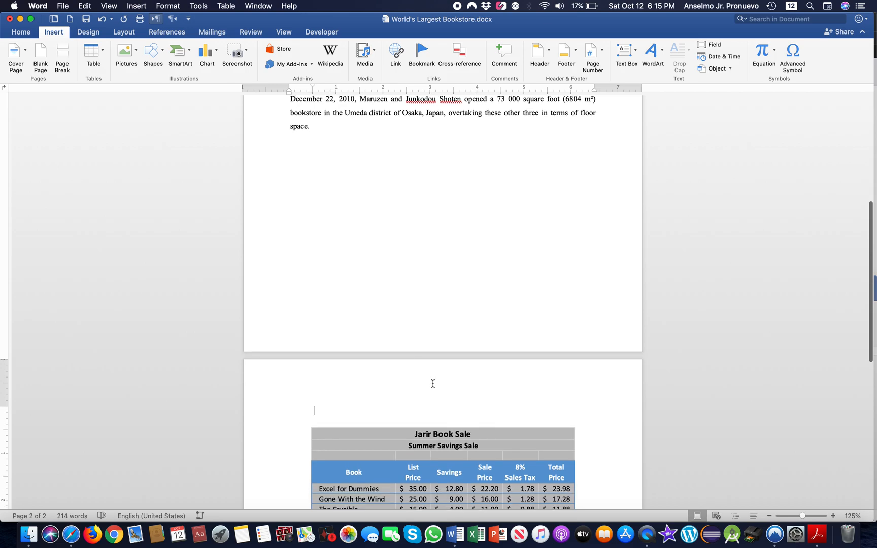
{"action": "key", "text": "Delete"}
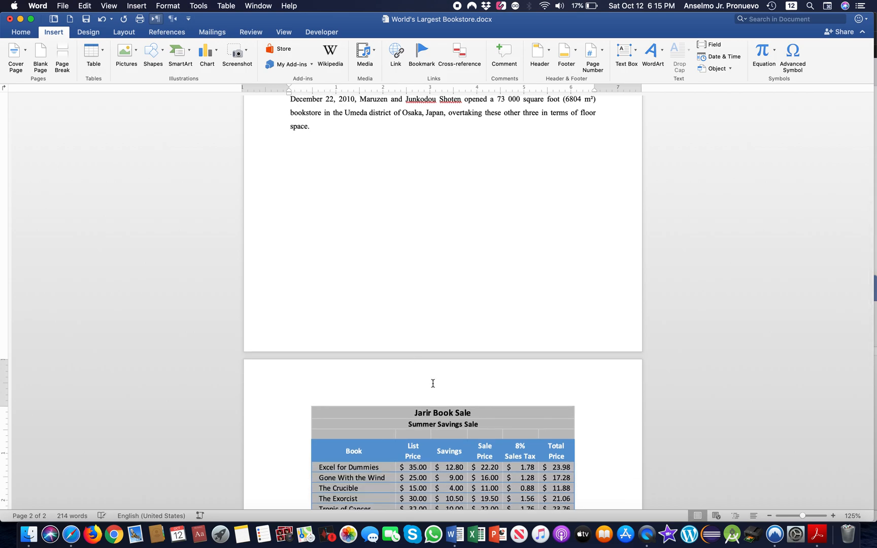
Review the page layout from the World's Biggest Bookstore title through the embedded Jarir Book Sale table.
{"action": "scroll", "coordinate": [473, 412], "scroll_direction": "down", "scroll_amount": 4}
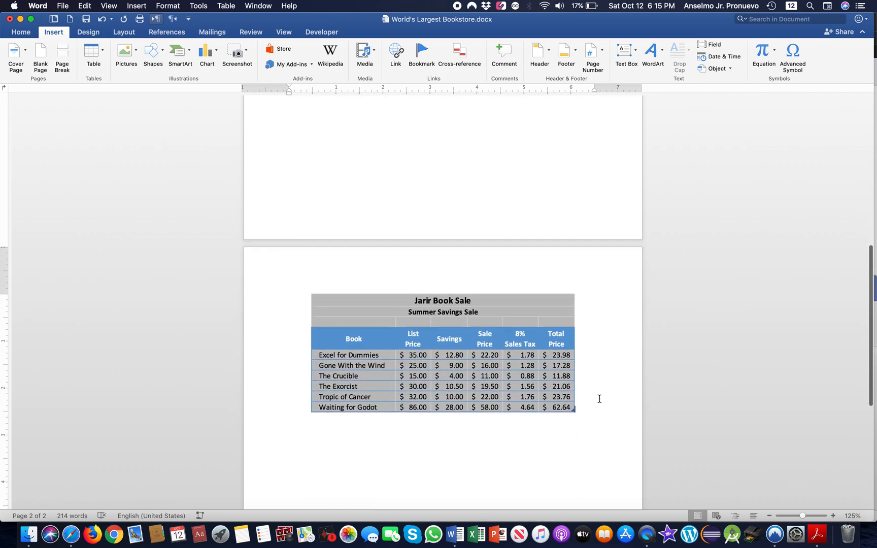
{"action": "scroll", "coordinate": [514, 378], "scroll_direction": "up", "scroll_amount": 3}
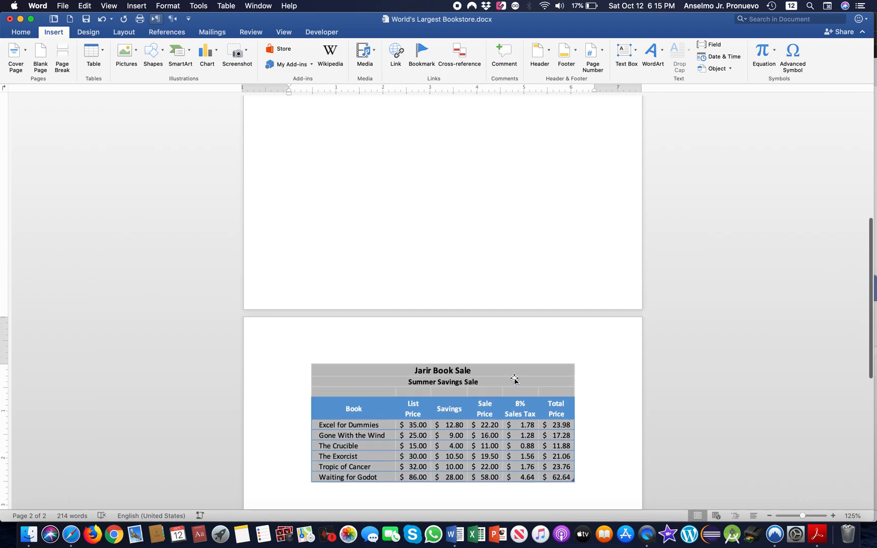
{"action": "scroll", "coordinate": [514, 378], "scroll_direction": "up", "scroll_amount": 15}
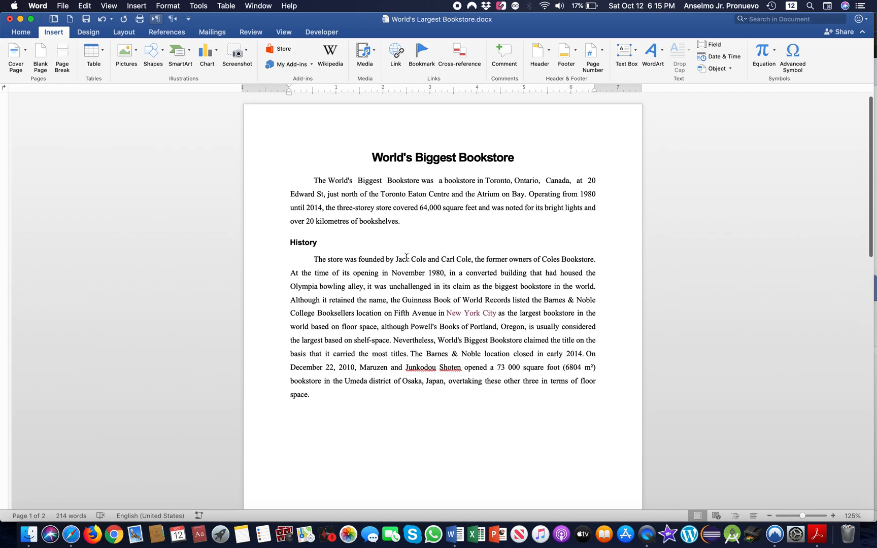
{"action": "scroll", "coordinate": [405, 304], "scroll_direction": "down", "scroll_amount": 7}
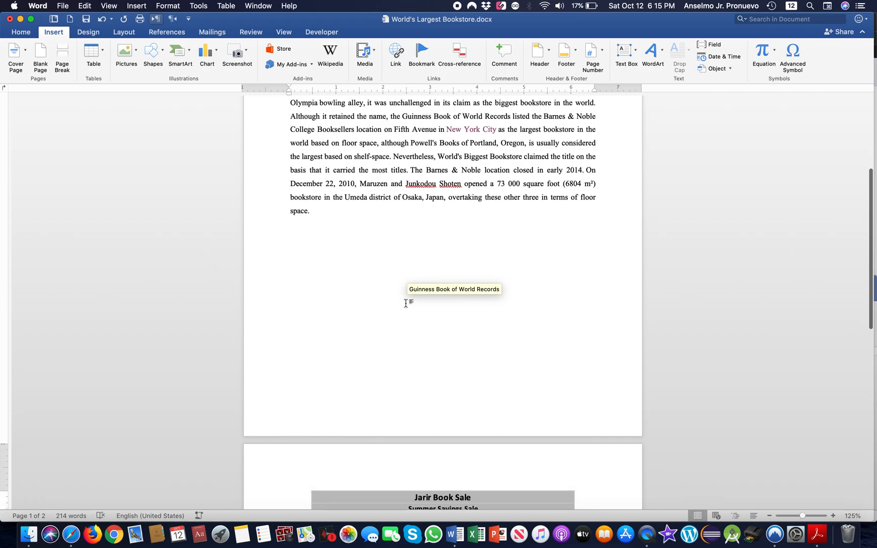
{"action": "scroll", "coordinate": [405, 303], "scroll_direction": "down", "scroll_amount": 8}
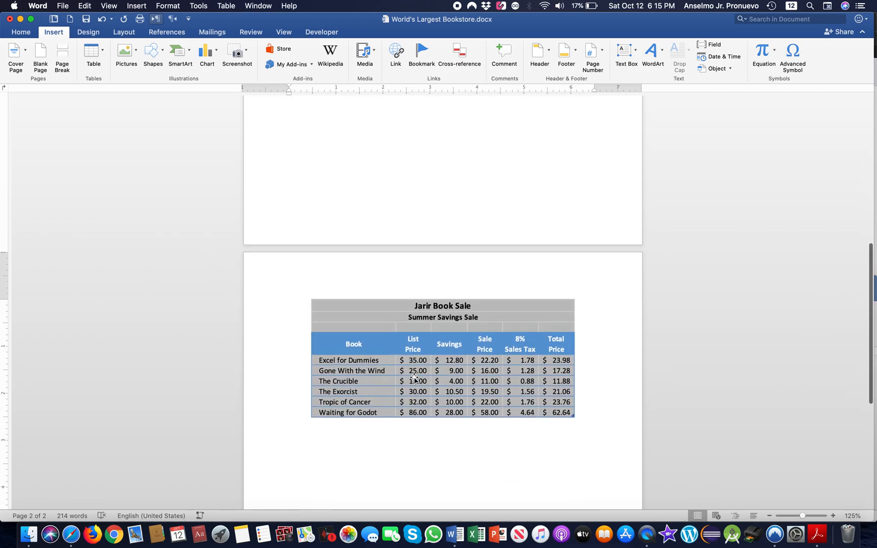
{"action": "scroll", "coordinate": [415, 378], "scroll_direction": "down", "scroll_amount": 2}
{"action": "scroll", "coordinate": [415, 378], "scroll_direction": "up", "scroll_amount": 4}
{"action": "scroll", "coordinate": [414, 378], "scroll_direction": "up", "scroll_amount": 10}
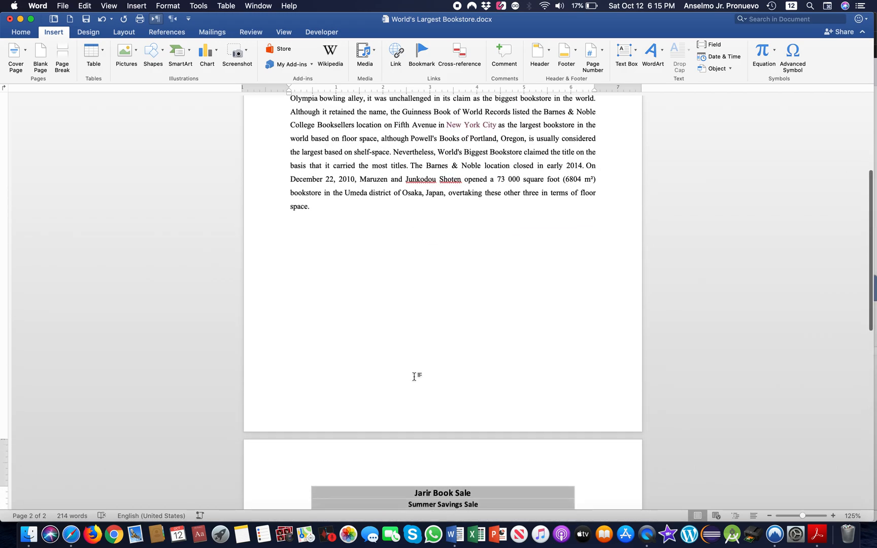
{"action": "scroll", "coordinate": [419, 387], "scroll_direction": "down", "scroll_amount": 5}
{"action": "scroll", "coordinate": [418, 389], "scroll_direction": "down", "scroll_amount": 7}
Copy the embedded Jarir Book Sale table and paste a duplicate directly below it.
{"action": "left_click", "coordinate": [448, 361]}
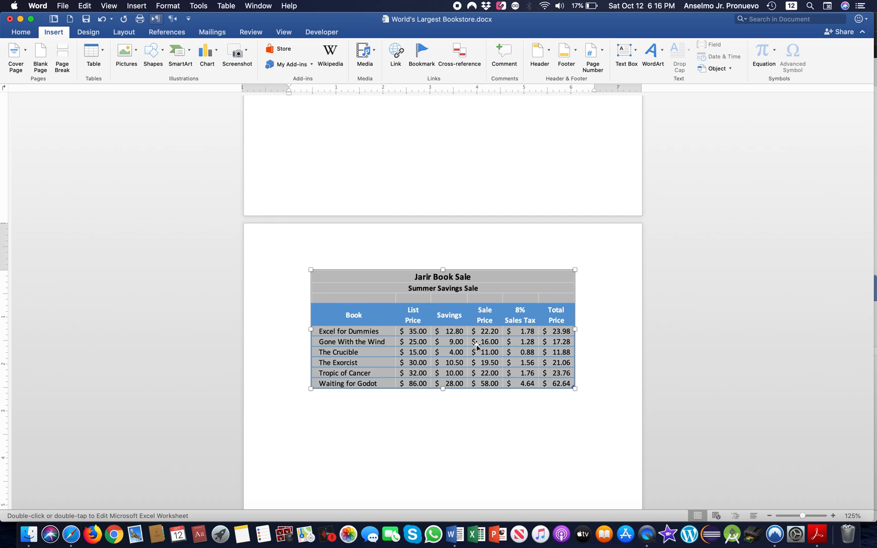
{"action": "right_click", "coordinate": [463, 355]}
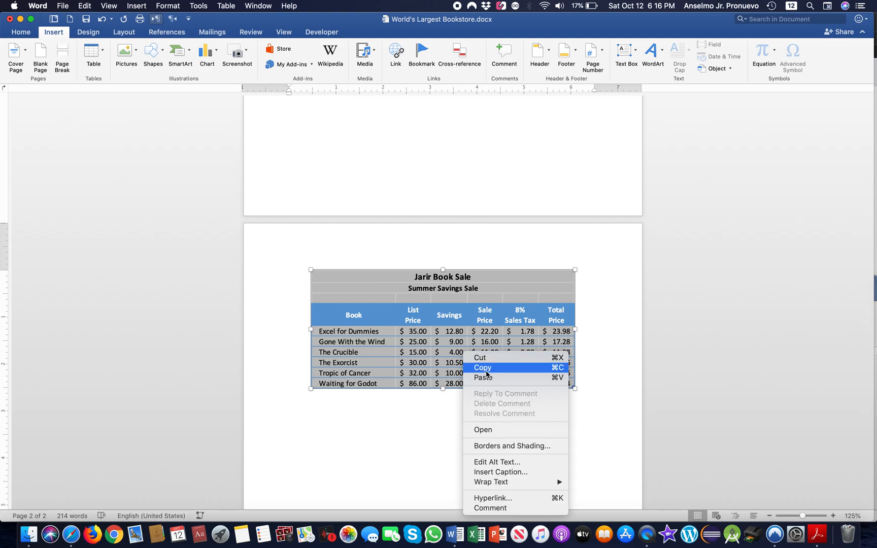
{"action": "left_click", "coordinate": [585, 380]}
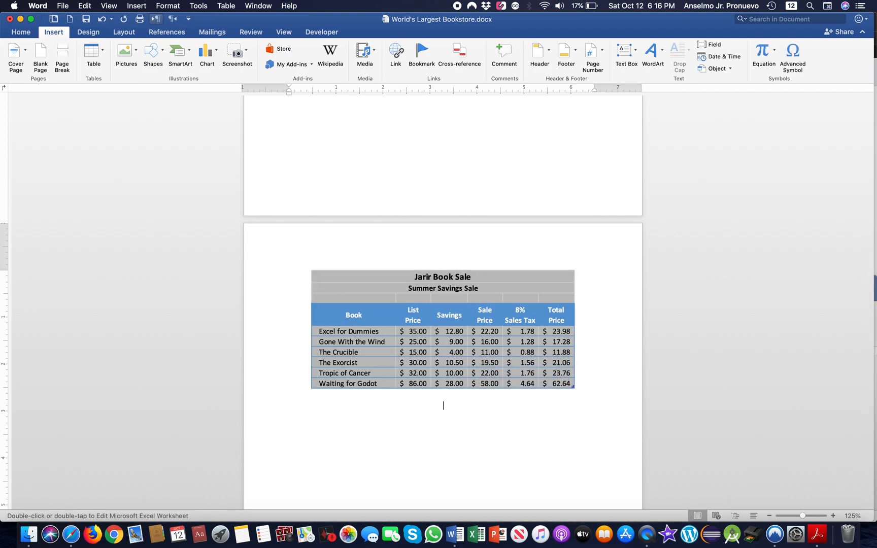
{"action": "key", "text": "super+v"}
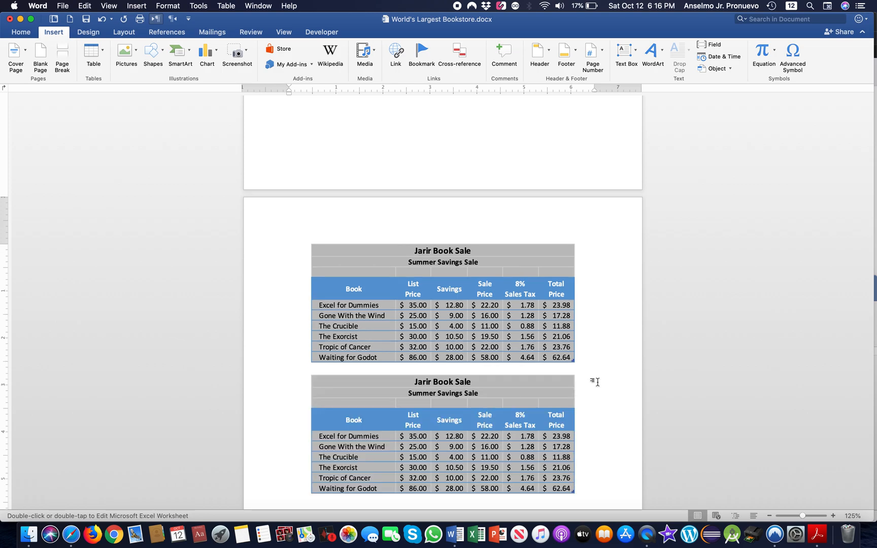
Open the duplicated worksheet object in Excel for editing.
{"action": "scroll", "coordinate": [430, 416], "scroll_direction": "down", "scroll_amount": 5}
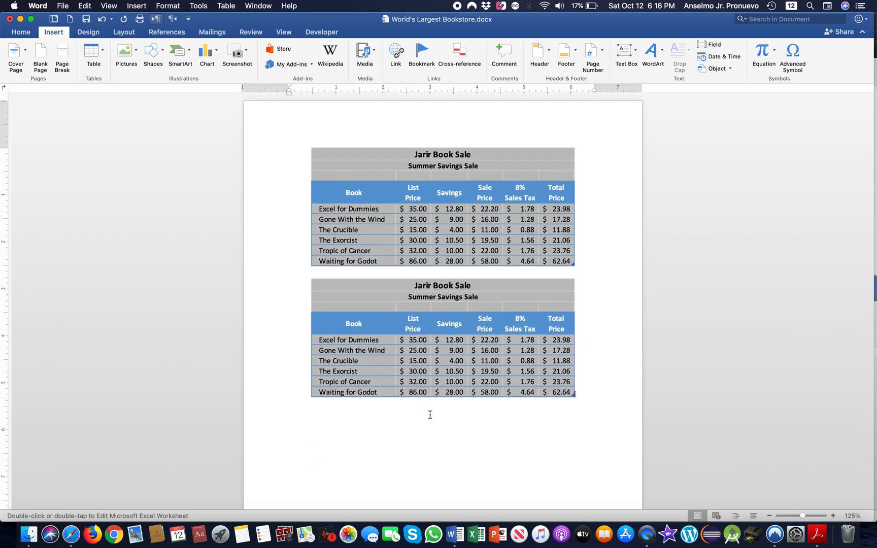
{"action": "right_click", "coordinate": [401, 338]}
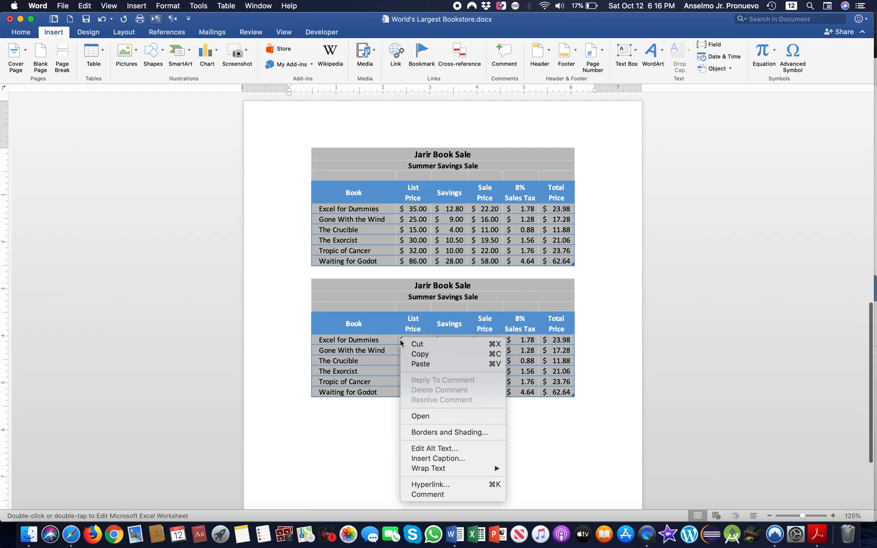
{"action": "left_click", "coordinate": [422, 416]}
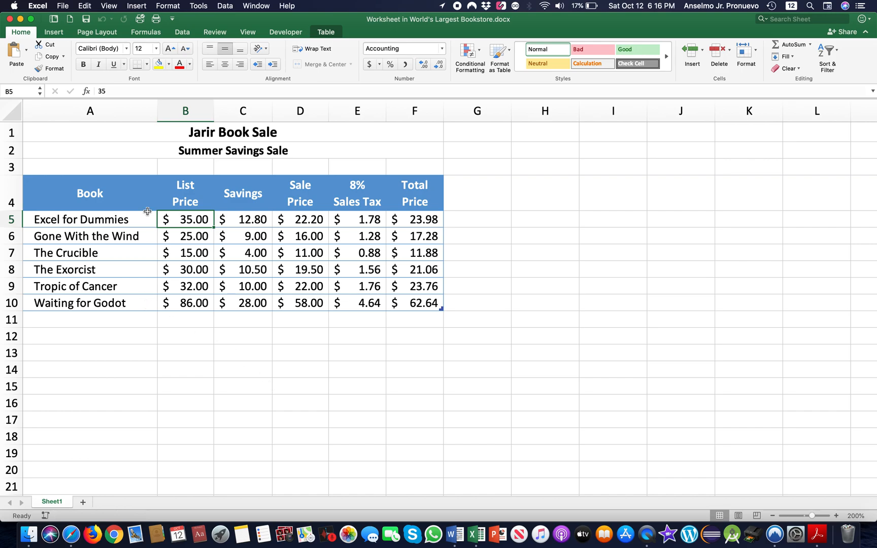
Insert a 3-D clustered column chart from the Book, List Price and Sale Price columns, A4:B10 and D4:D10.
{"action": "left_click", "coordinate": [100, 194]}
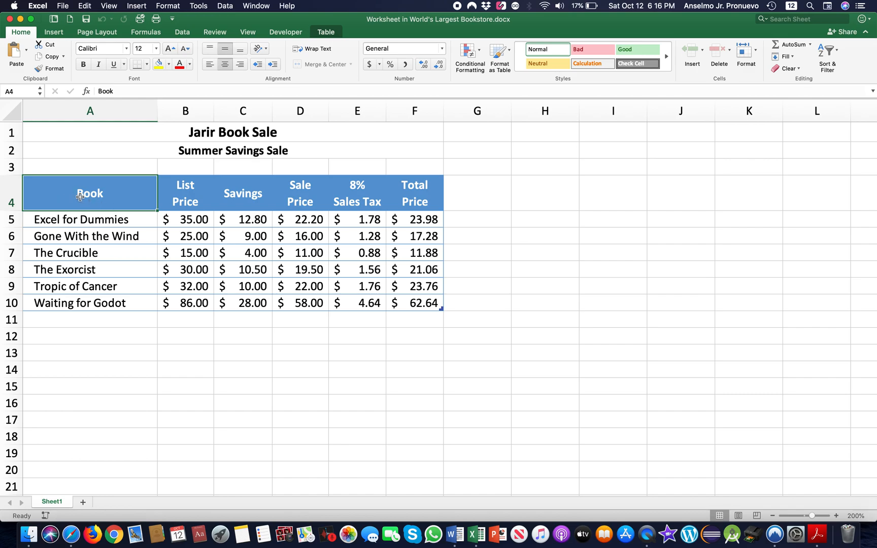
{"action": "left_click_drag", "start_coordinate": [79, 196], "coordinate": [165, 300]}
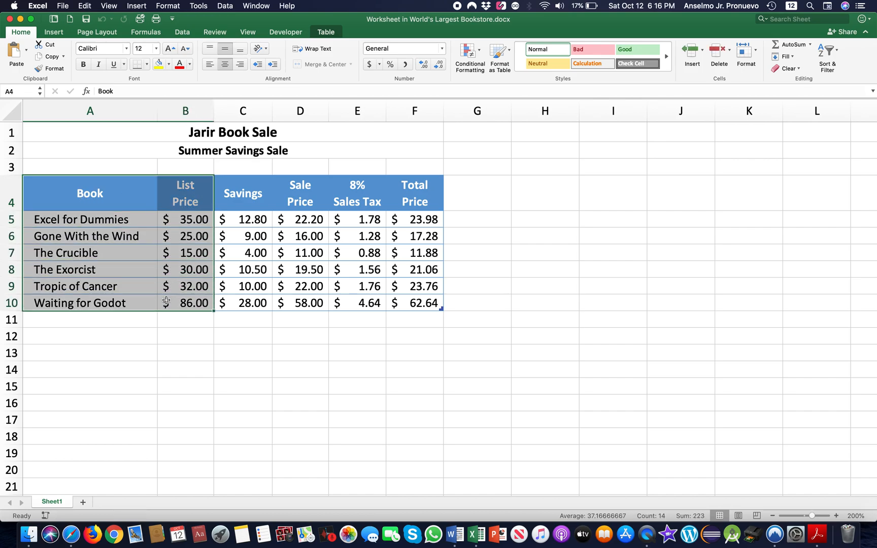
{"action": "left_click", "coordinate": [307, 207]}
{"action": "left_click_drag", "start_coordinate": [113, 202], "coordinate": [182, 303]}
{"action": "left_click_drag", "start_coordinate": [317, 188], "coordinate": [304, 302]}
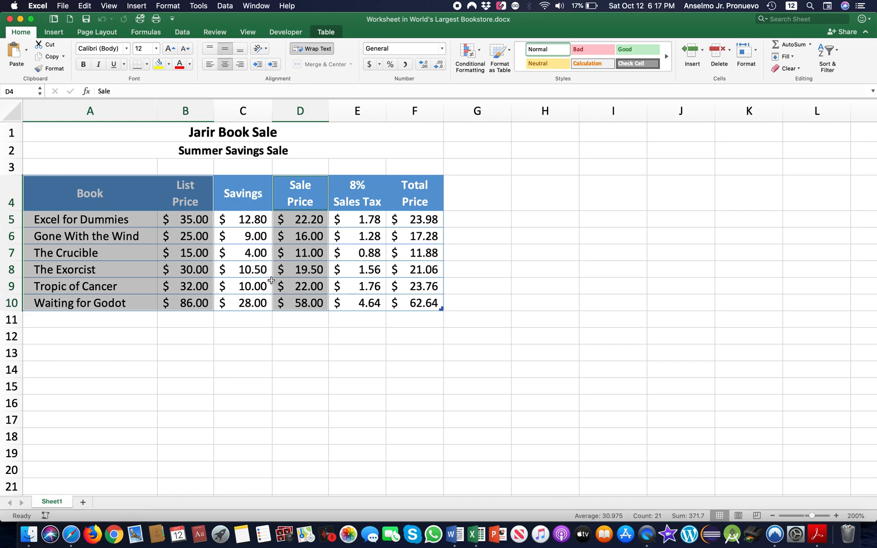
{"action": "left_click", "coordinate": [53, 34]}
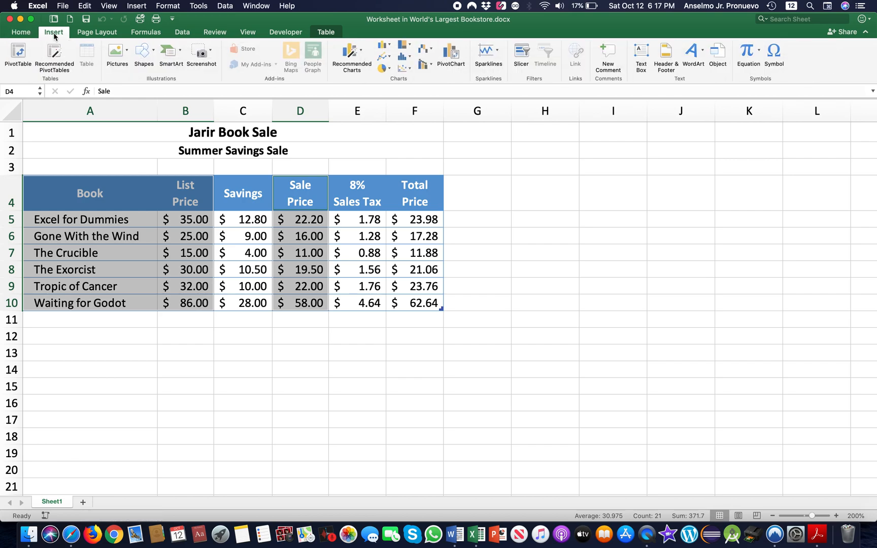
{"action": "left_click", "coordinate": [389, 47]}
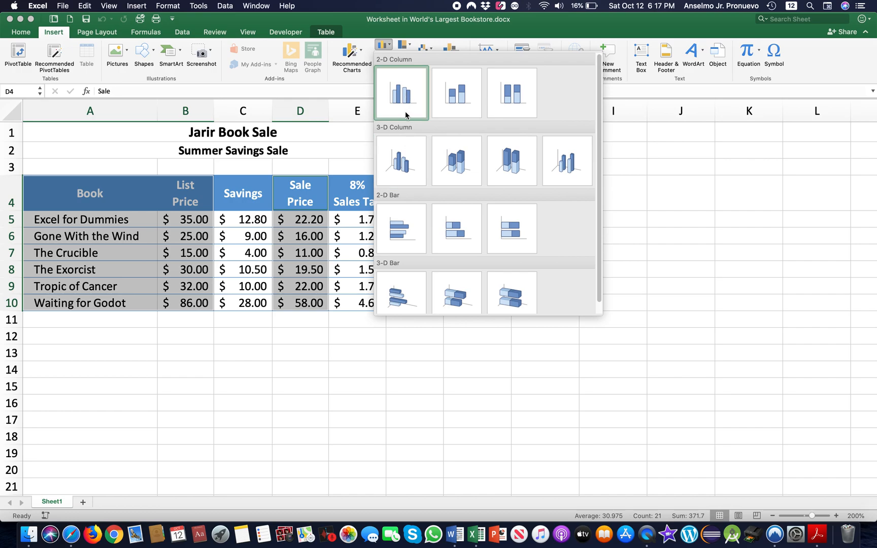
{"action": "left_click", "coordinate": [402, 163]}
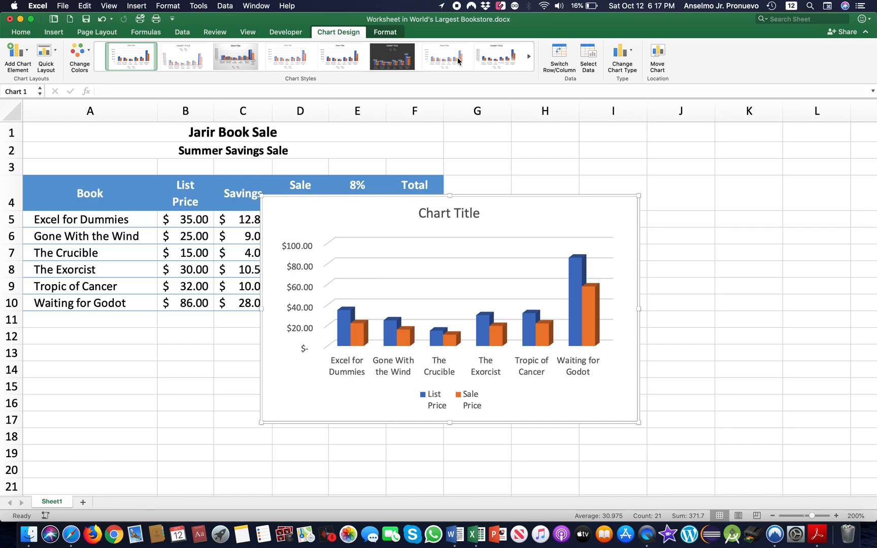
Move the column chart to a new sheet named Chart1.
{"action": "left_click", "coordinate": [658, 52]}
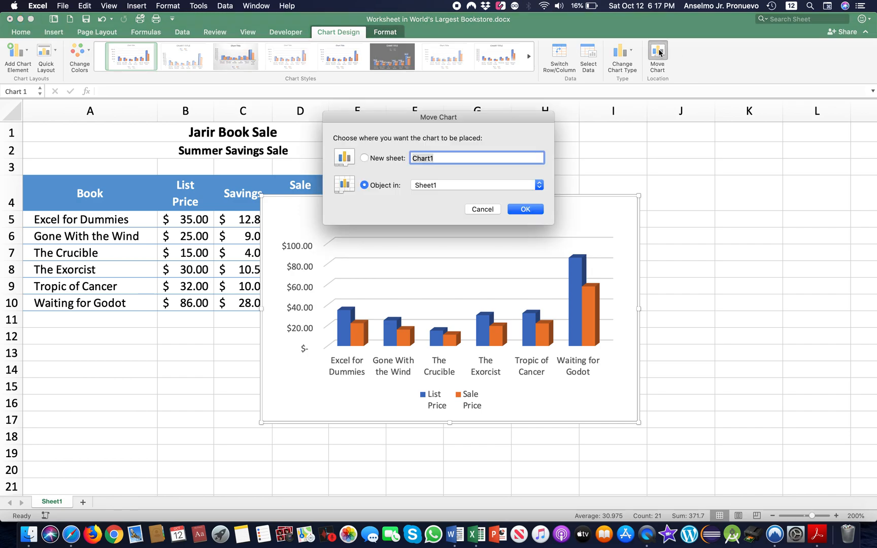
{"action": "left_click", "coordinate": [365, 158]}
{"action": "left_click", "coordinate": [522, 209]}
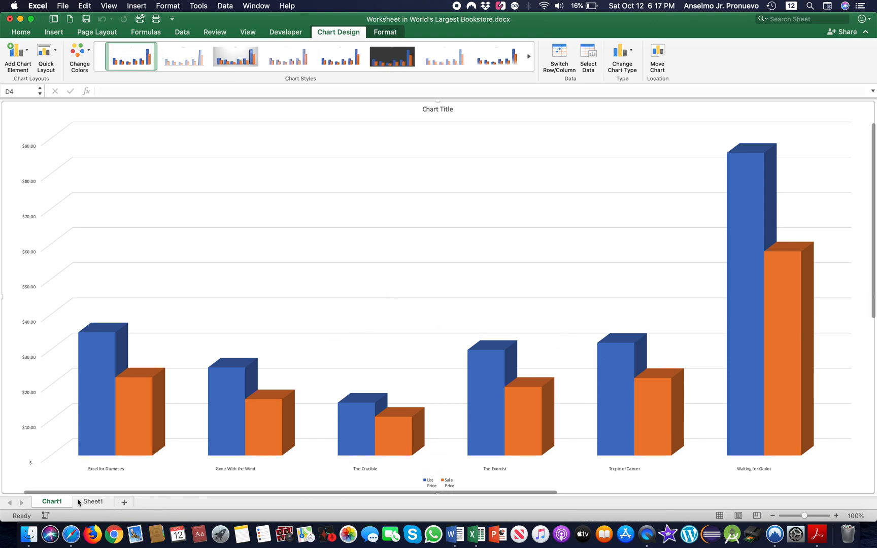
Set the chart title to "Jarir Book Sale".
{"action": "scroll", "coordinate": [703, 307], "scroll_direction": "down", "scroll_amount": 5}
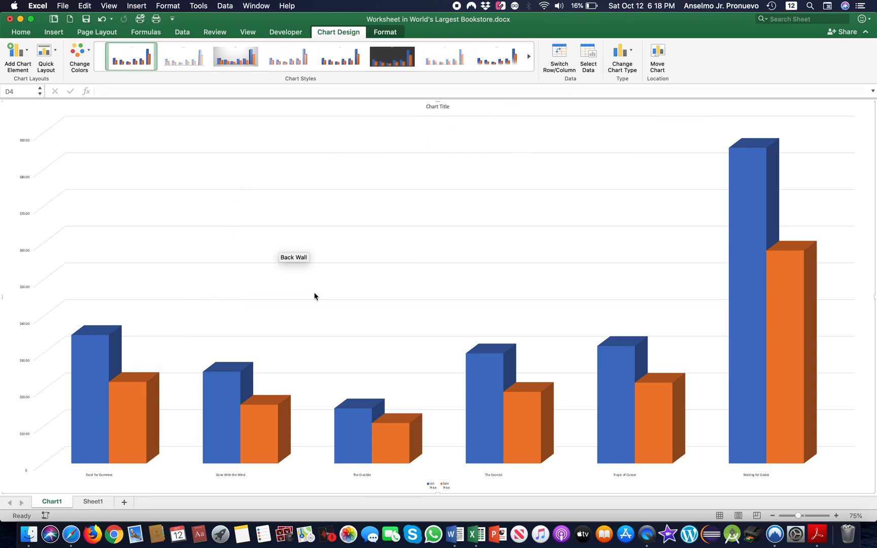
{"action": "left_click", "coordinate": [438, 108]}
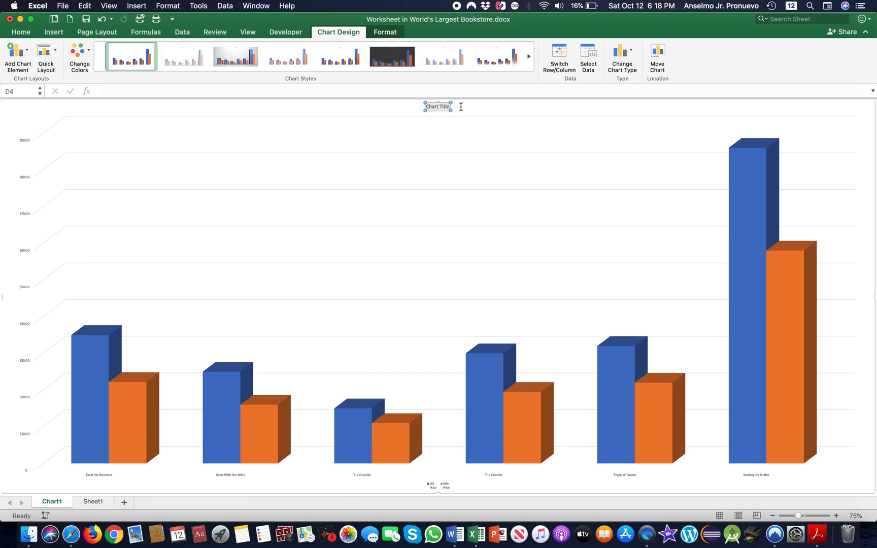
{"action": "type", "text": "Jarir Book Sale"}
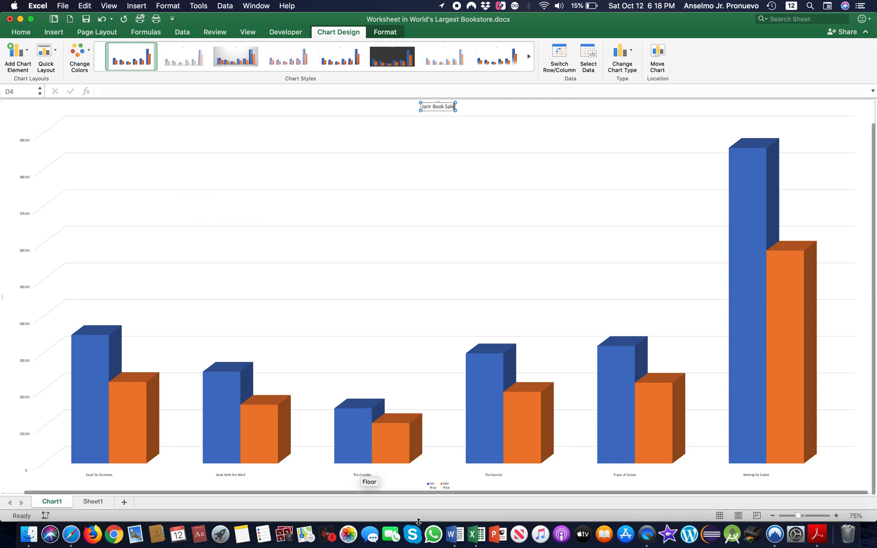
Switch to Word, insert a page break between the two embedded objects, and return to the chart in Excel.
{"action": "left_click", "coordinate": [449, 534]}
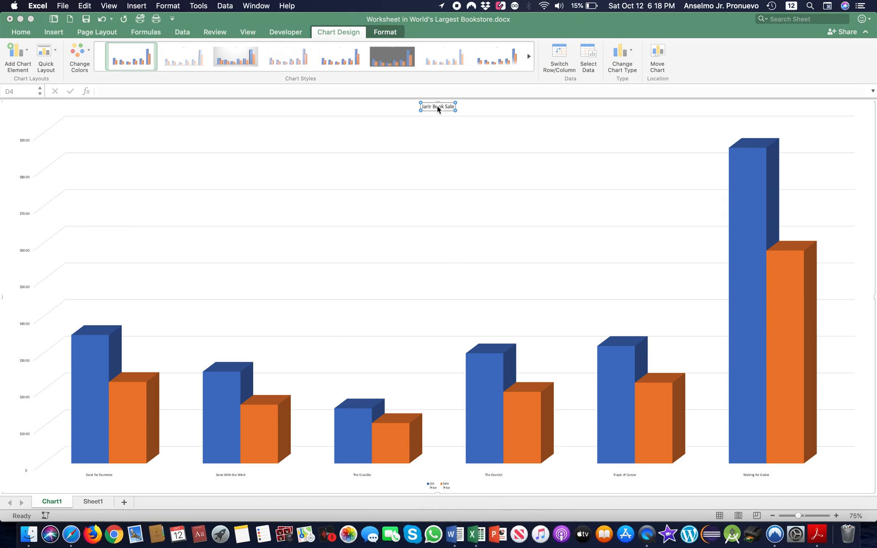
{"action": "left_click", "coordinate": [455, 533]}
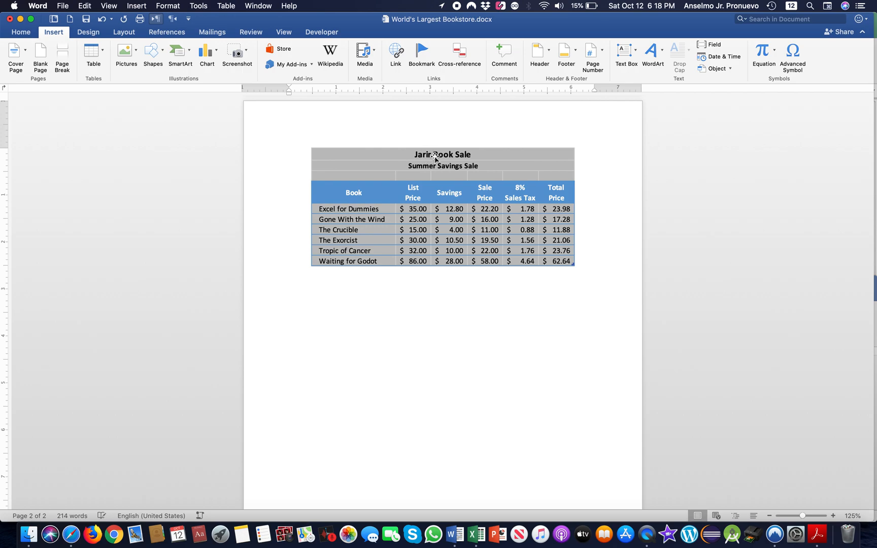
{"action": "key", "text": "super+Return"}
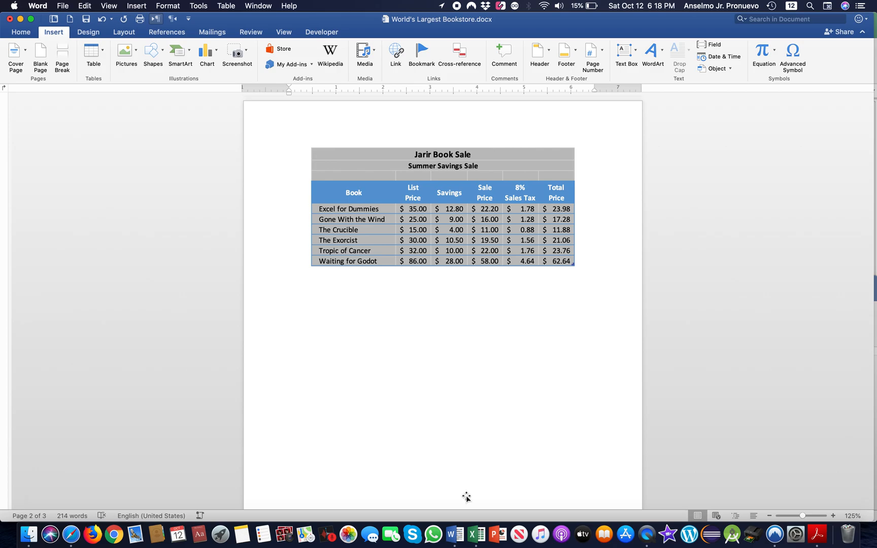
{"action": "left_click", "coordinate": [473, 534]}
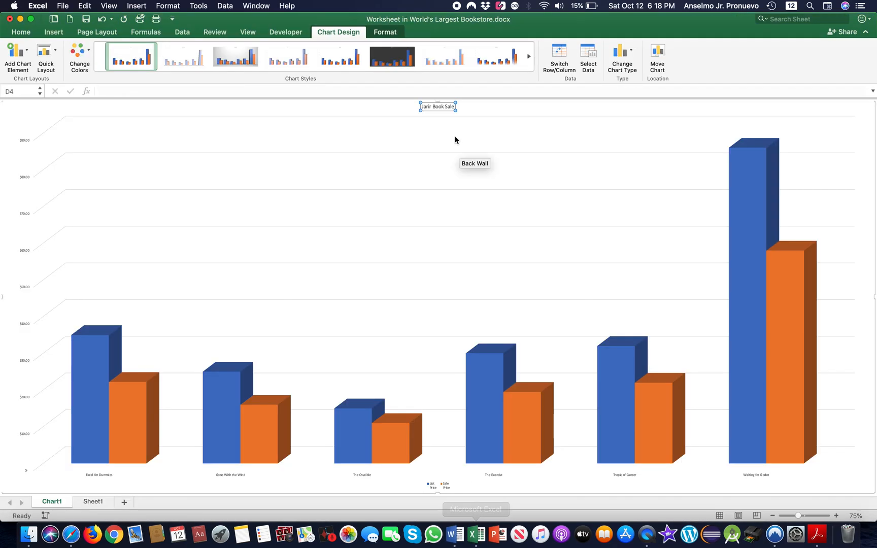
Add a second line reading "Summer Savings Sale" beneath "Jarir Book Sale" in the chart title.
{"action": "left_click", "coordinate": [450, 108]}
{"action": "key", "text": "Right"}
{"action": "key", "text": "Right"}
{"action": "key", "text": "Right"}
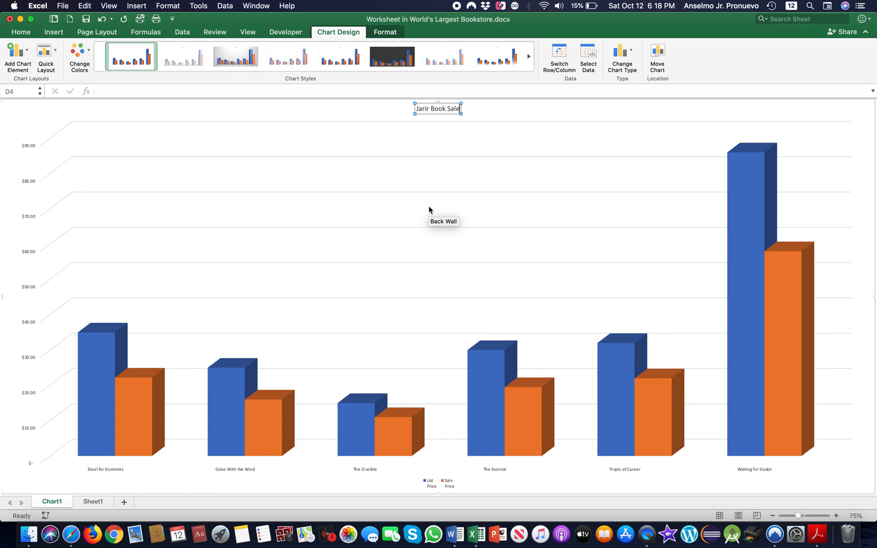
{"action": "key", "text": "Return"}
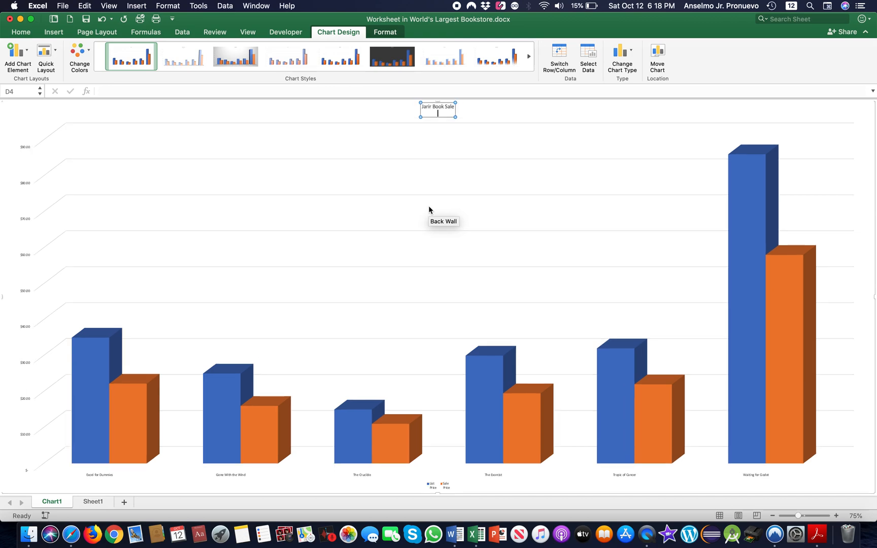
{"action": "type", "text": "Summer"}
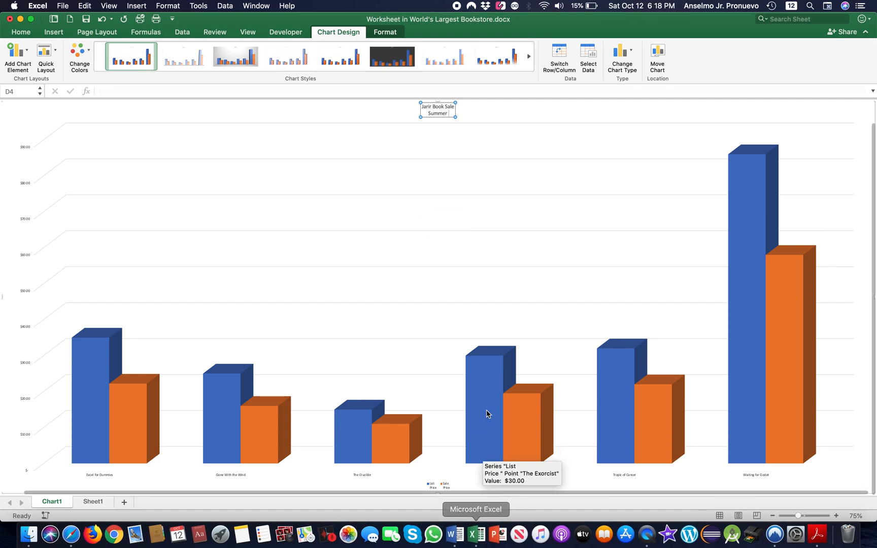
{"action": "type", "text": "S"}
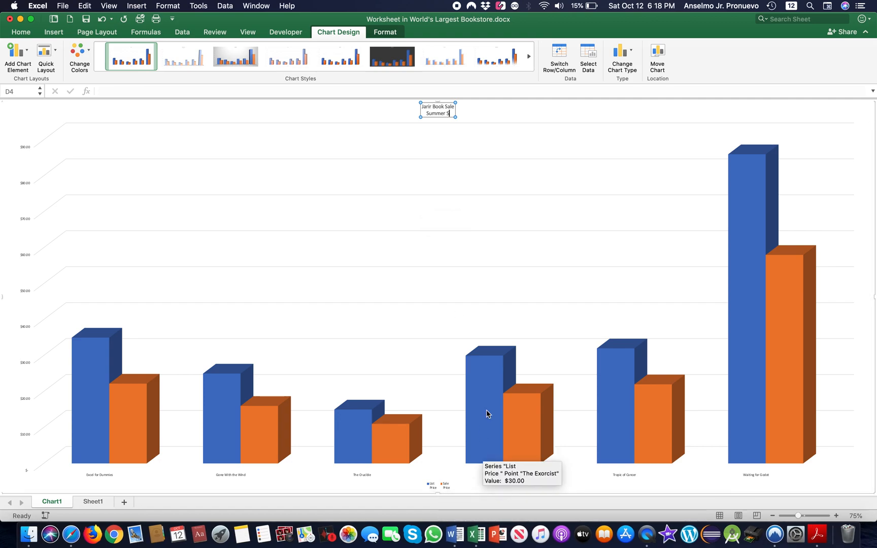
{"action": "type", "text": "avings Sale"}
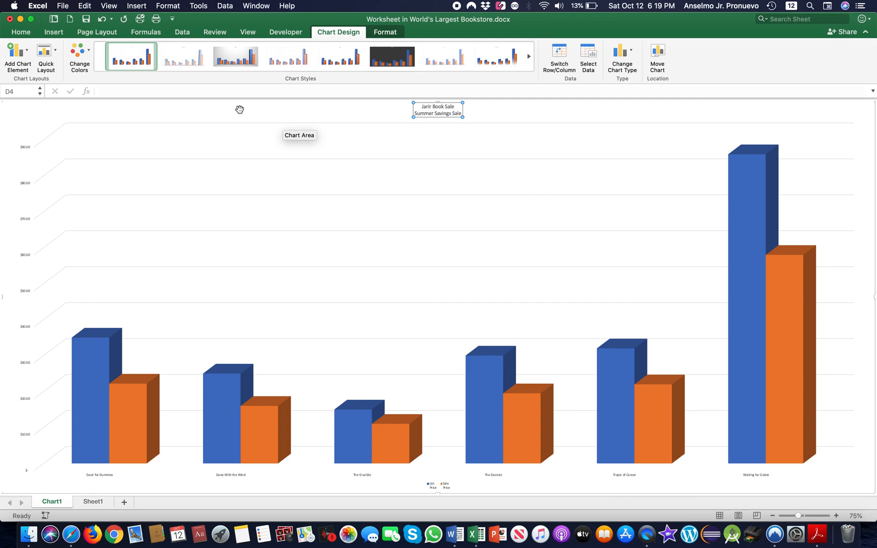
{"action": "left_click", "coordinate": [28, 52]}
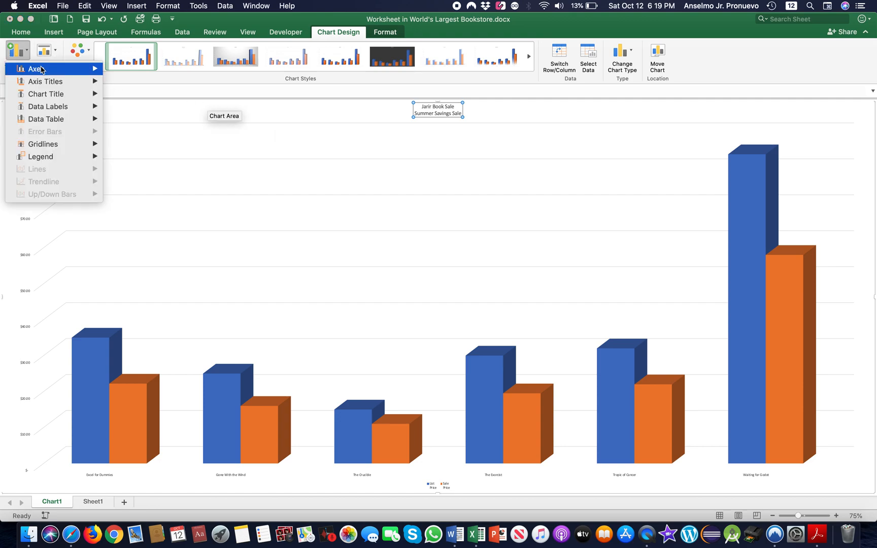
{"action": "mouse_move", "coordinate": [63, 84]}
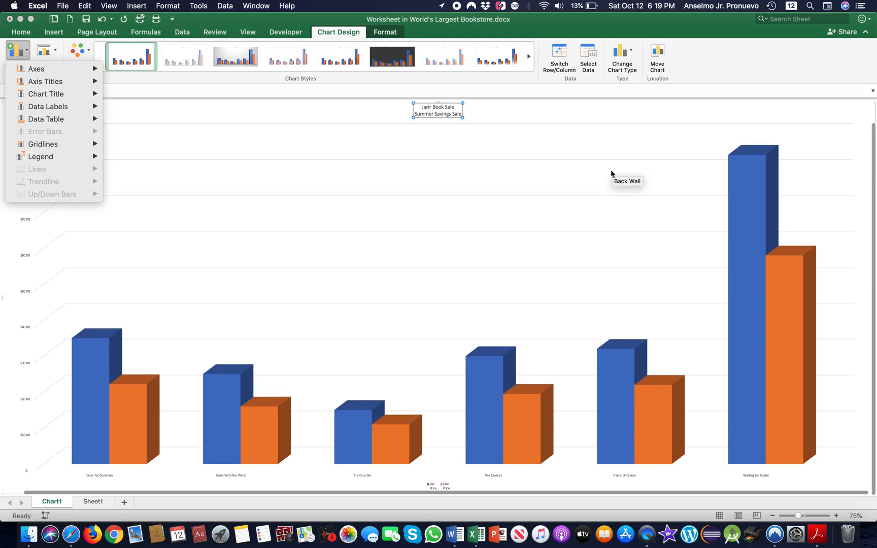
{"action": "scroll", "coordinate": [611, 171], "scroll_direction": "down", "scroll_amount": 2}
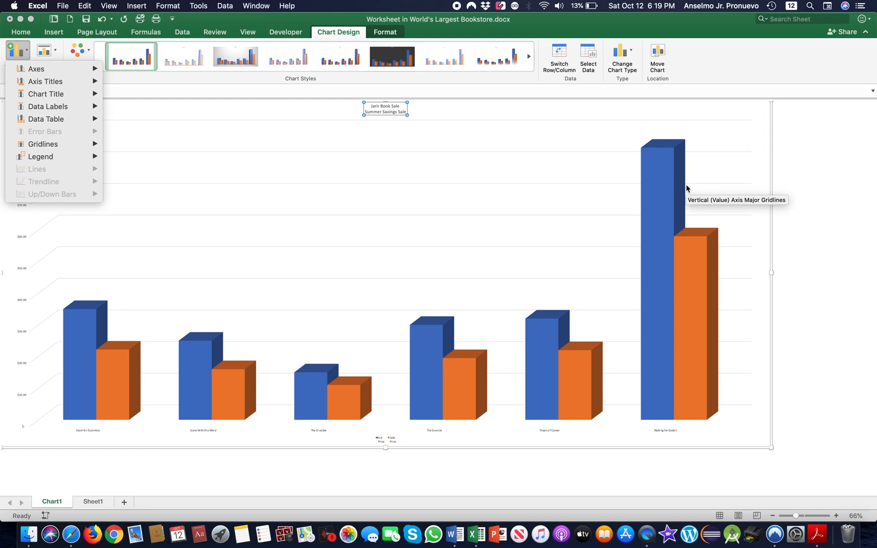
{"action": "left_click", "coordinate": [618, 25]}
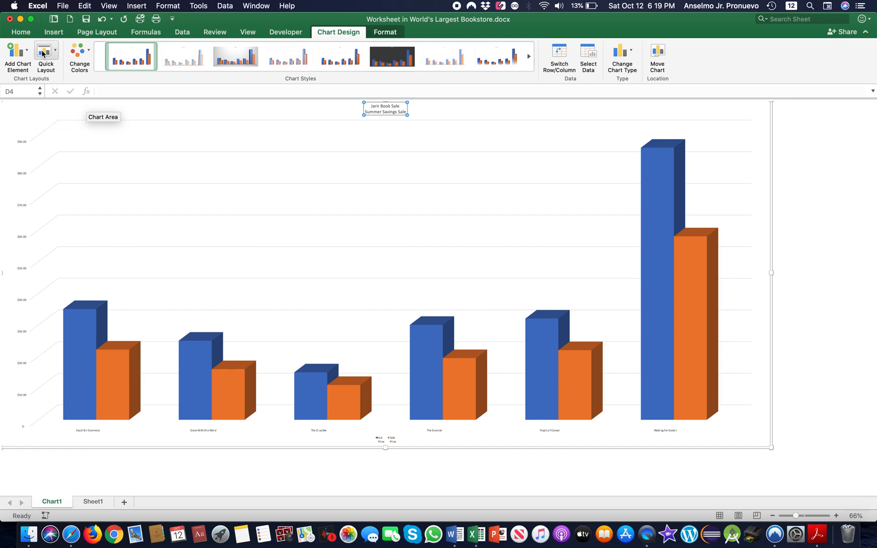
Add a primary horizontal axis title to the chart and set its text to "Book Titles".
{"action": "left_click", "coordinate": [26, 56]}
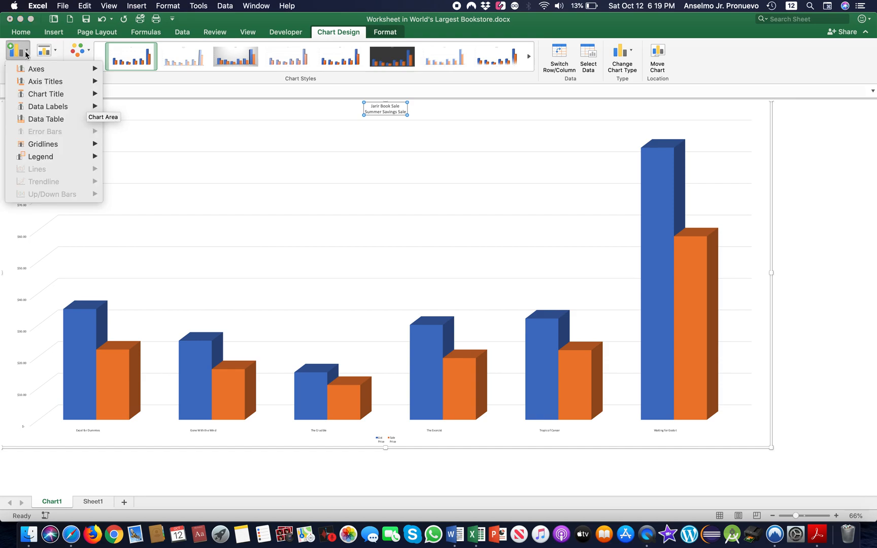
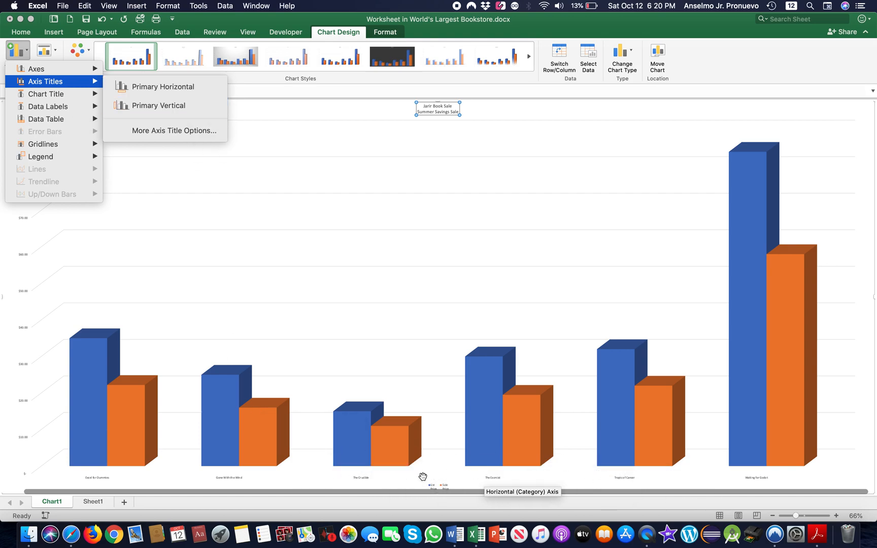
{"action": "left_click", "coordinate": [171, 86]}
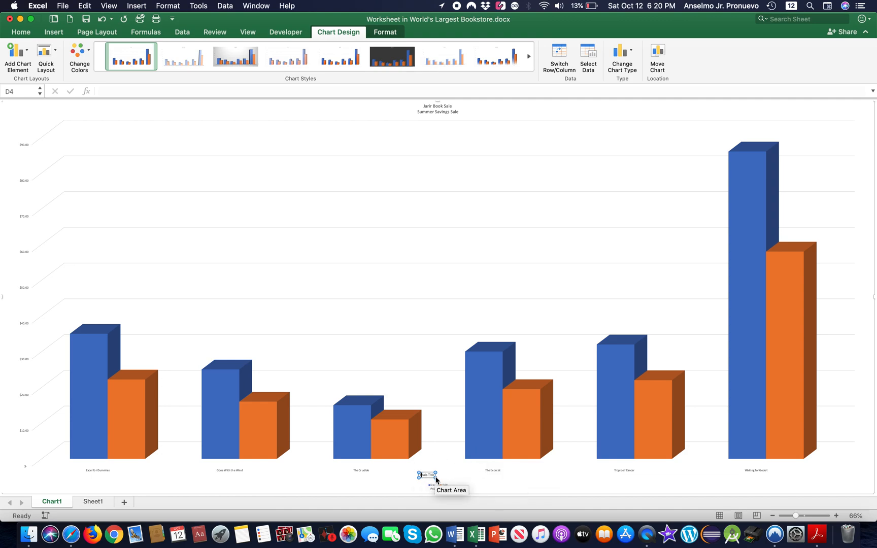
{"action": "type", "text": "ook Ti"}
{"action": "key", "text": "Delete"}
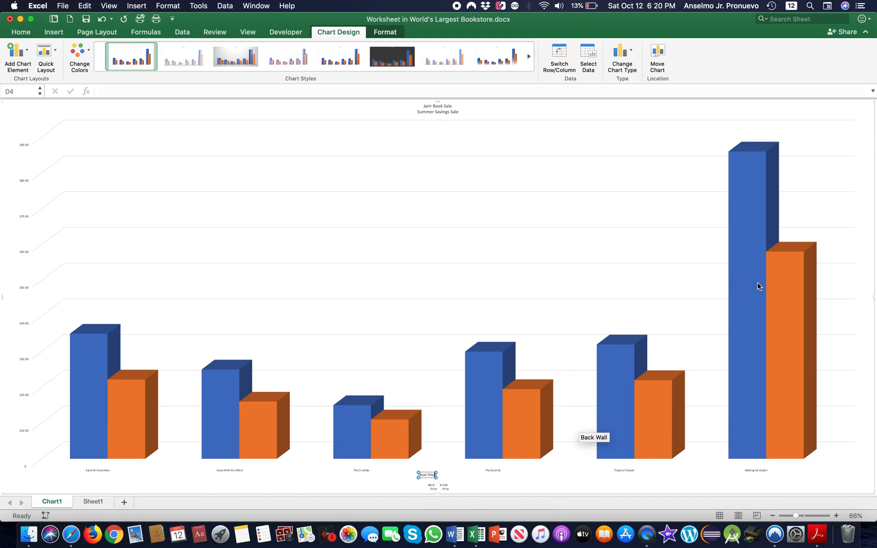
Add a primary vertical axis title to the chart and set its text to "Prices".
{"action": "left_click", "coordinate": [544, 366]}
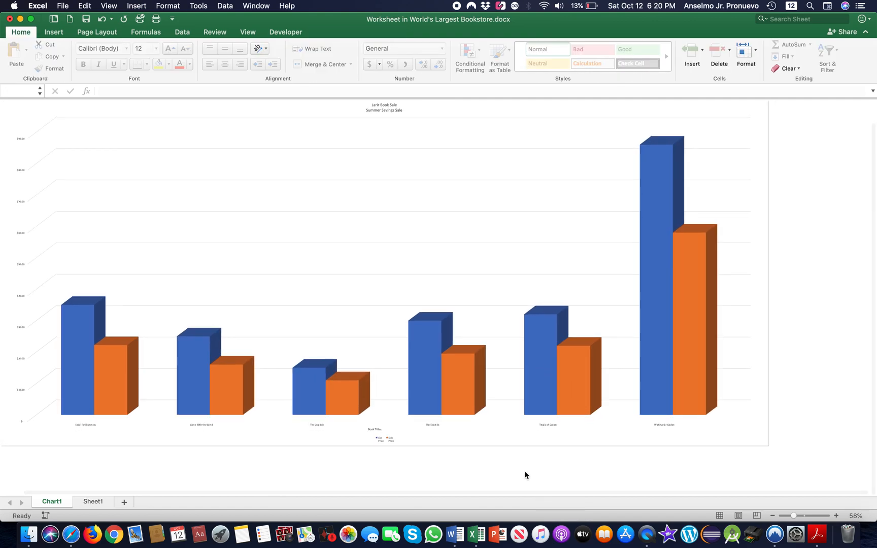
{"action": "left_click", "coordinate": [413, 470]}
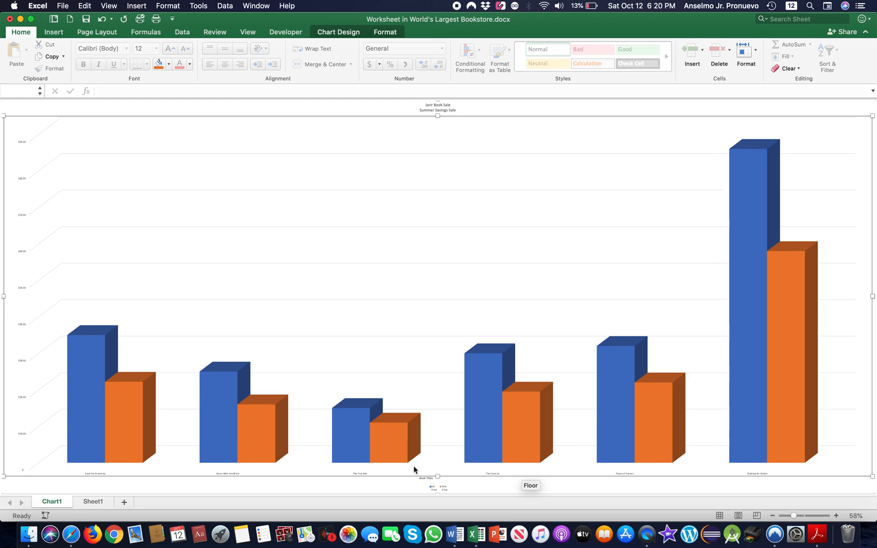
{"action": "scroll", "coordinate": [413, 466], "scroll_direction": "up", "scroll_amount": 5}
{"action": "scroll", "coordinate": [413, 466], "scroll_direction": "down", "scroll_amount": 3}
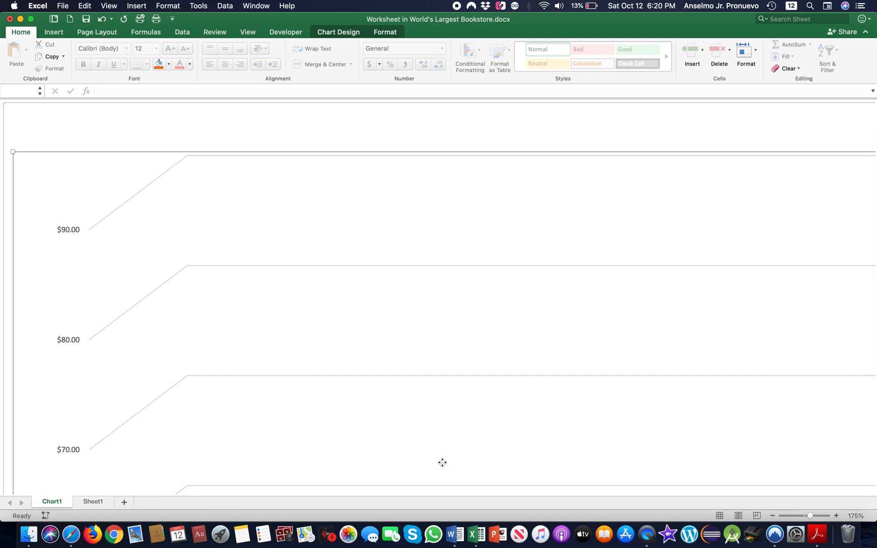
{"action": "left_click", "coordinate": [315, 369]}
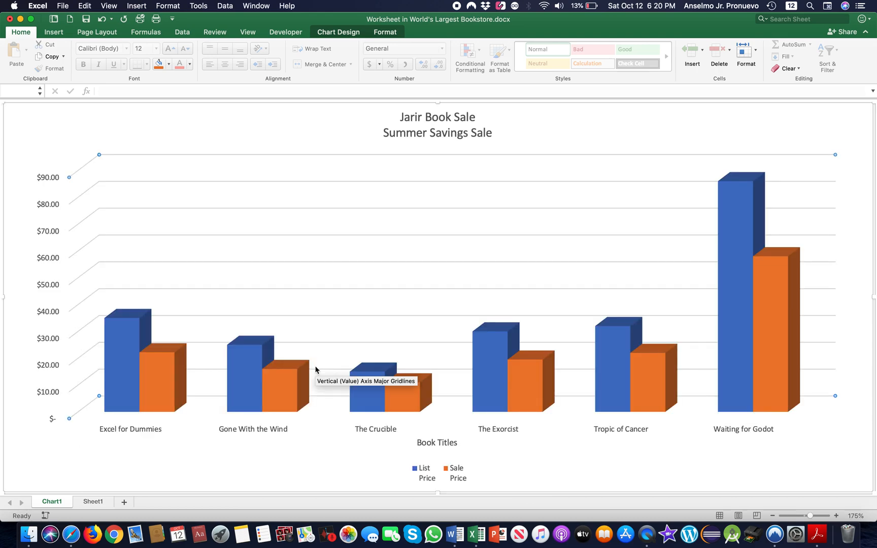
{"action": "left_click", "coordinate": [337, 34]}
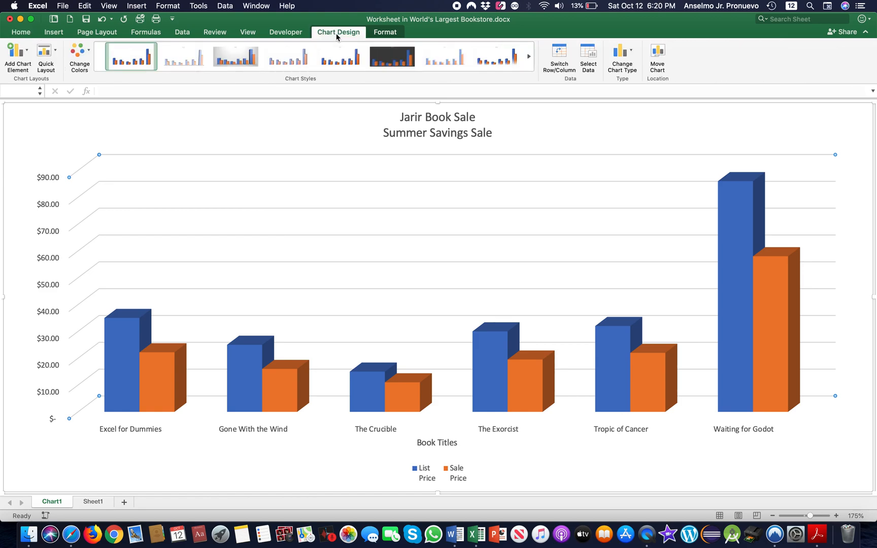
{"action": "left_click", "coordinate": [28, 54]}
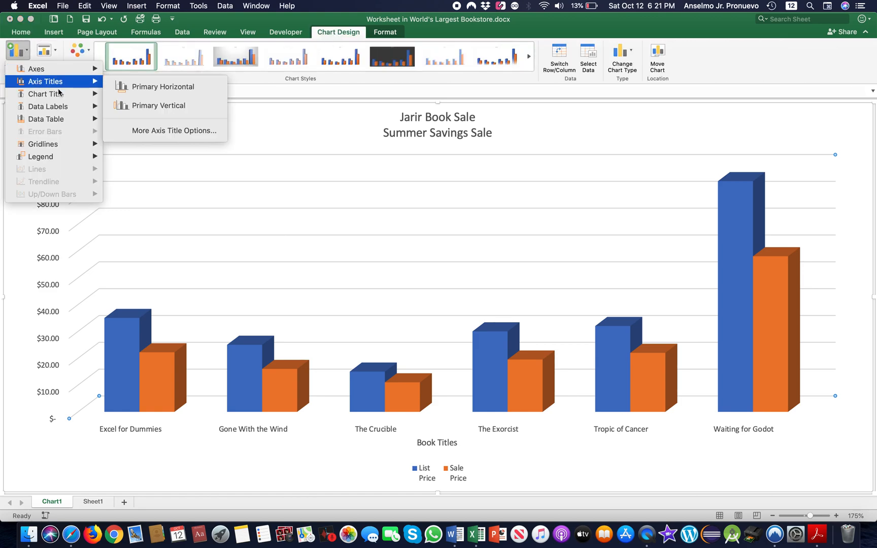
{"action": "mouse_move", "coordinate": [46, 81]}
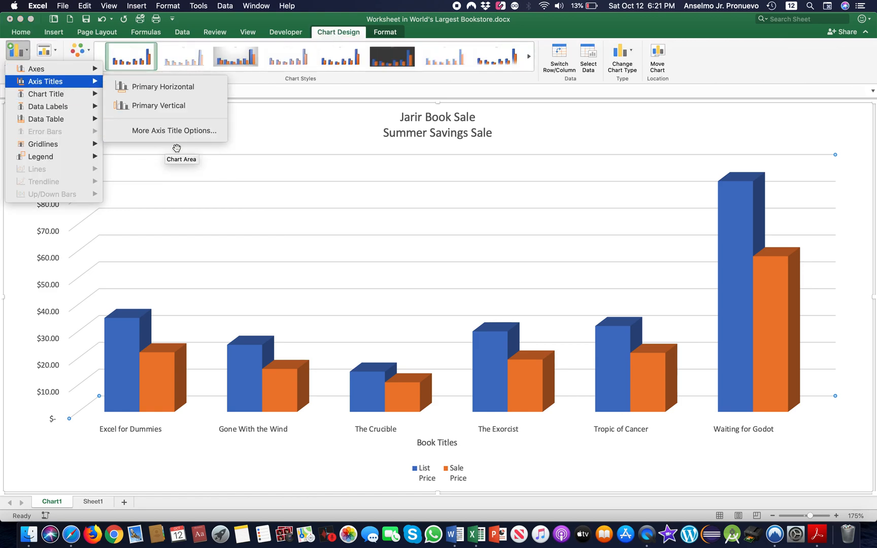
{"action": "left_click", "coordinate": [348, 33]}
{"action": "left_click", "coordinate": [15, 52]}
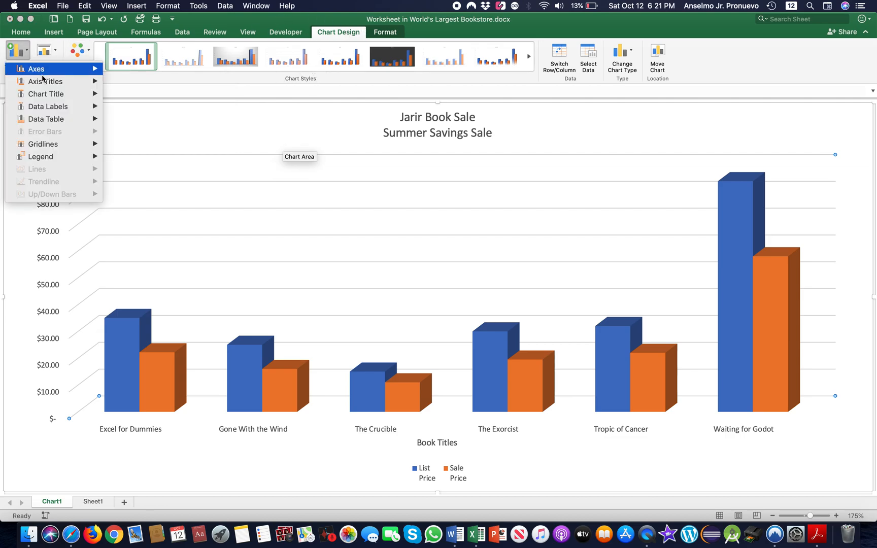
{"action": "mouse_move", "coordinate": [55, 84]}
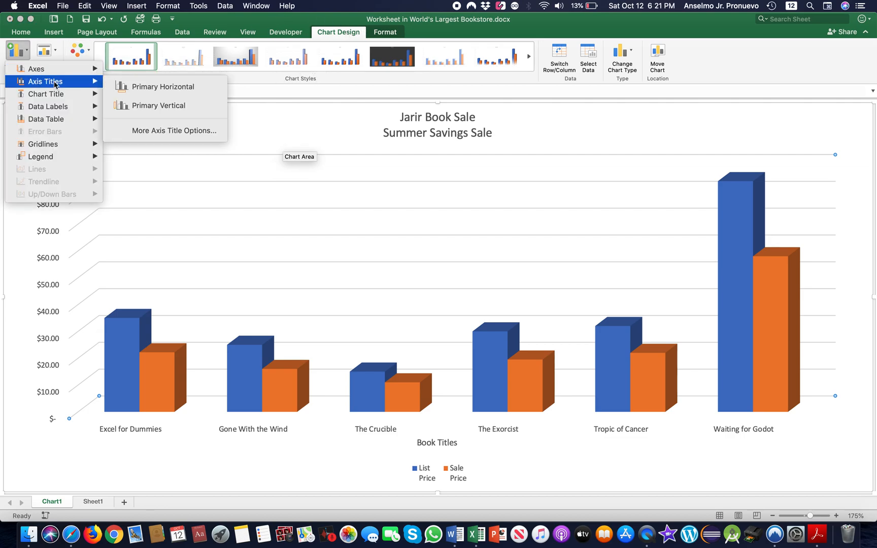
{"action": "left_click", "coordinate": [148, 108]}
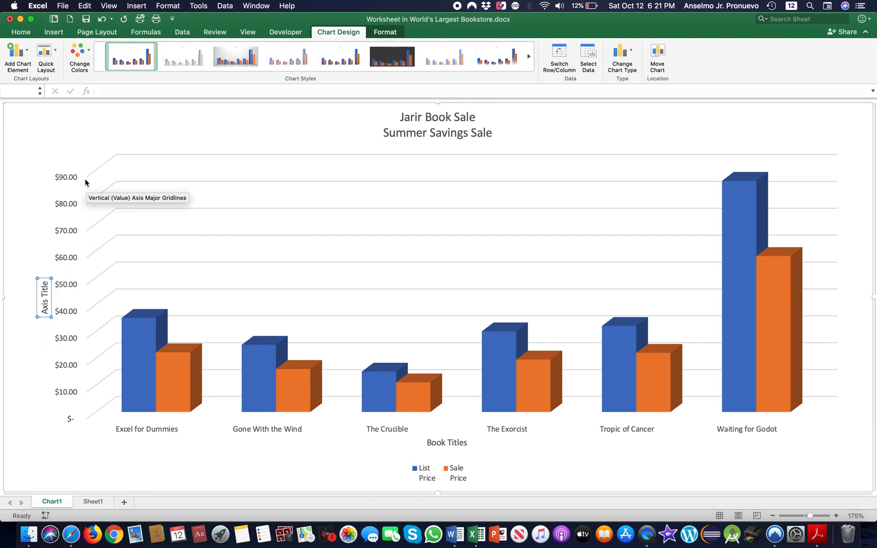
{"action": "left_click", "coordinate": [45, 293]}
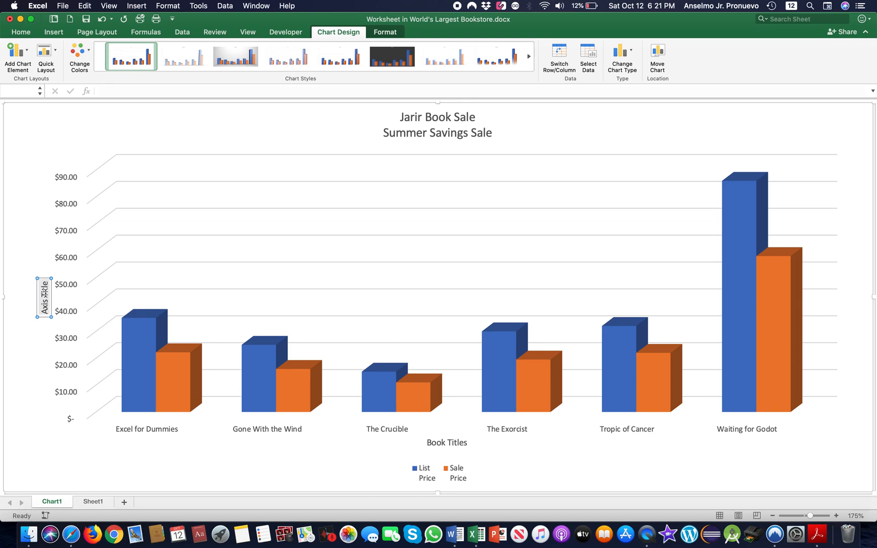
{"action": "type", "text": "Prices"}
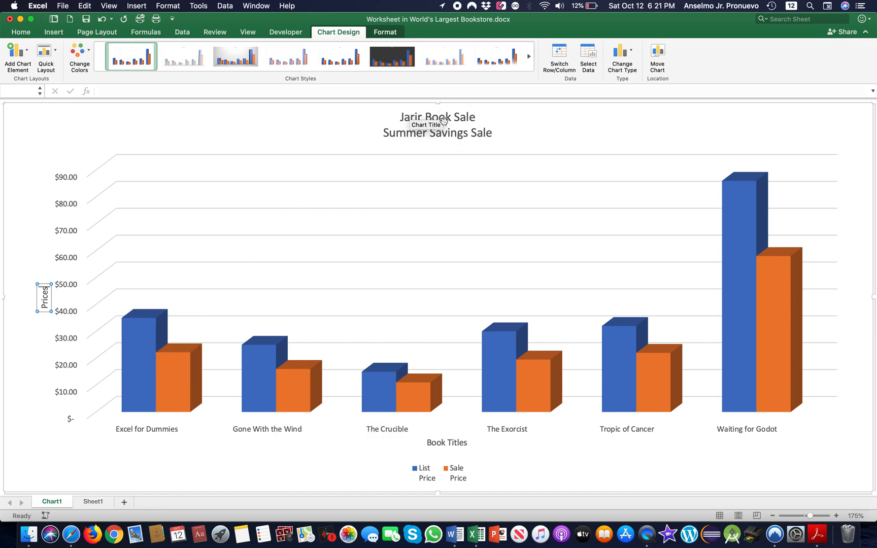
{"action": "left_click", "coordinate": [422, 117]}
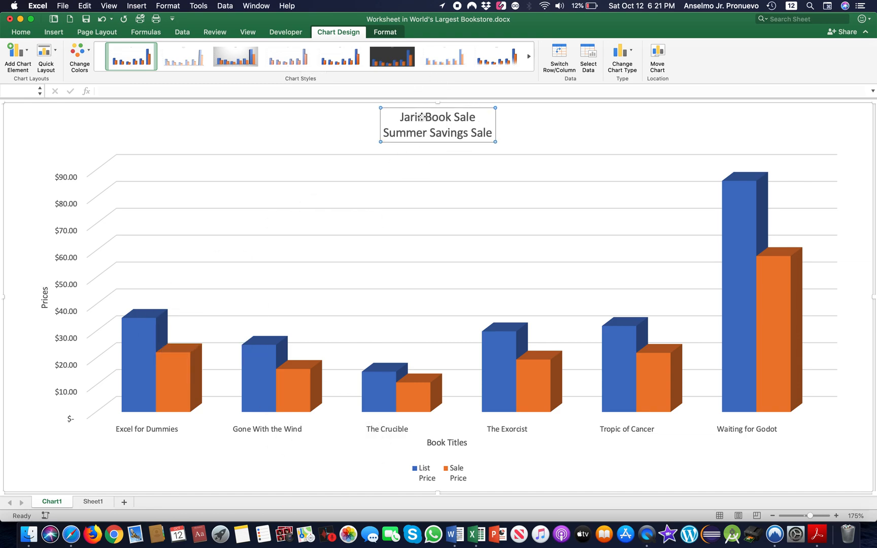
{"action": "left_click", "coordinate": [44, 297]}
{"action": "left_click", "coordinate": [452, 443]}
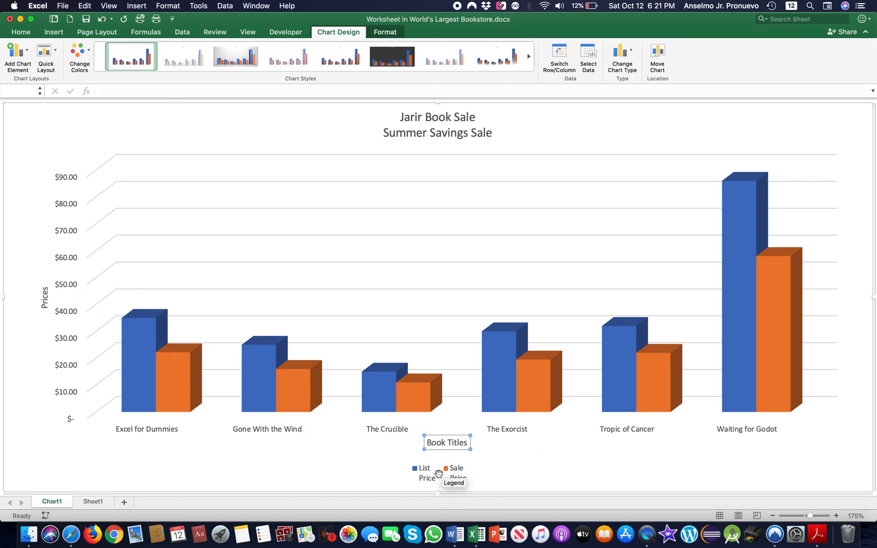
{"action": "left_click", "coordinate": [427, 478]}
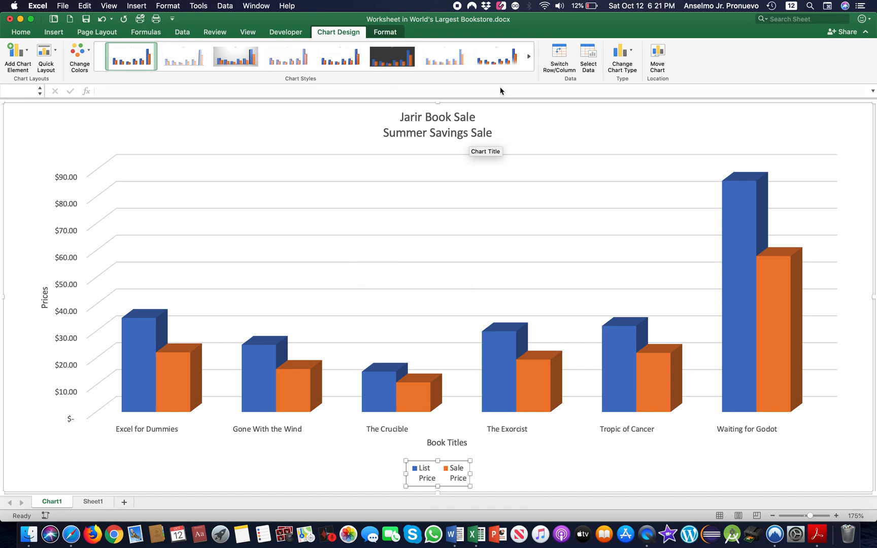
Format the "Jarir Book Sale" line of the chart title as 16-point bold text.
{"action": "left_click", "coordinate": [407, 122]}
{"action": "left_click", "coordinate": [402, 117]}
{"action": "left_click", "coordinate": [480, 114], "text": "shift"}
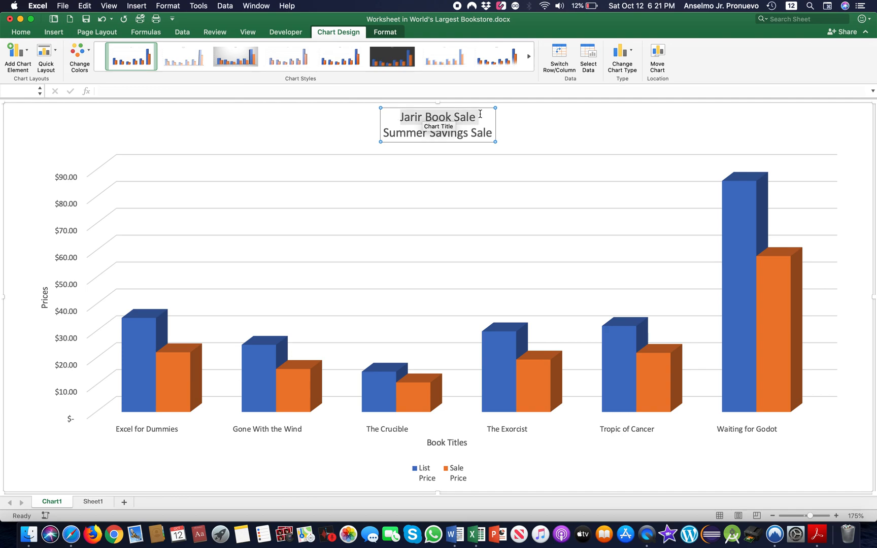
{"action": "left_click", "coordinate": [17, 53]}
{"action": "left_click", "coordinate": [21, 33]}
{"action": "left_click", "coordinate": [23, 34]}
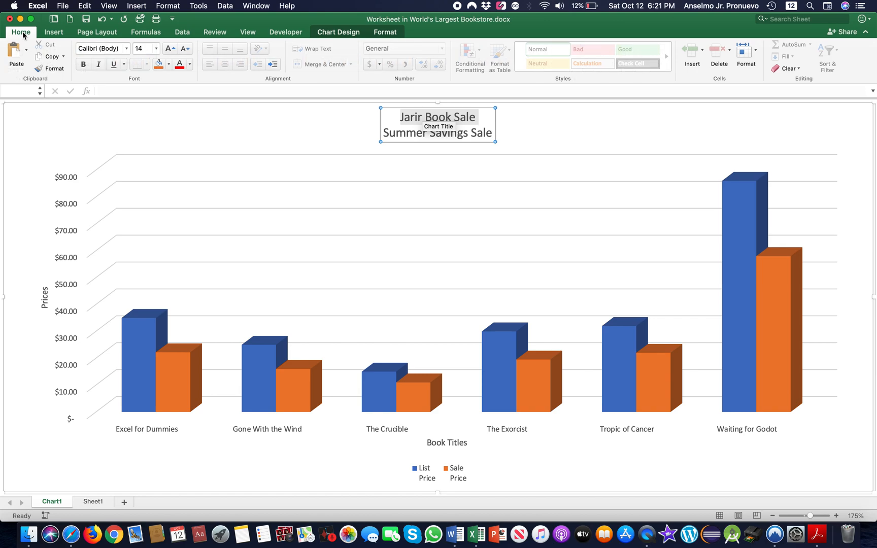
{"action": "left_click", "coordinate": [157, 49]}
{"action": "left_click", "coordinate": [151, 131]}
{"action": "left_click", "coordinate": [83, 64]}
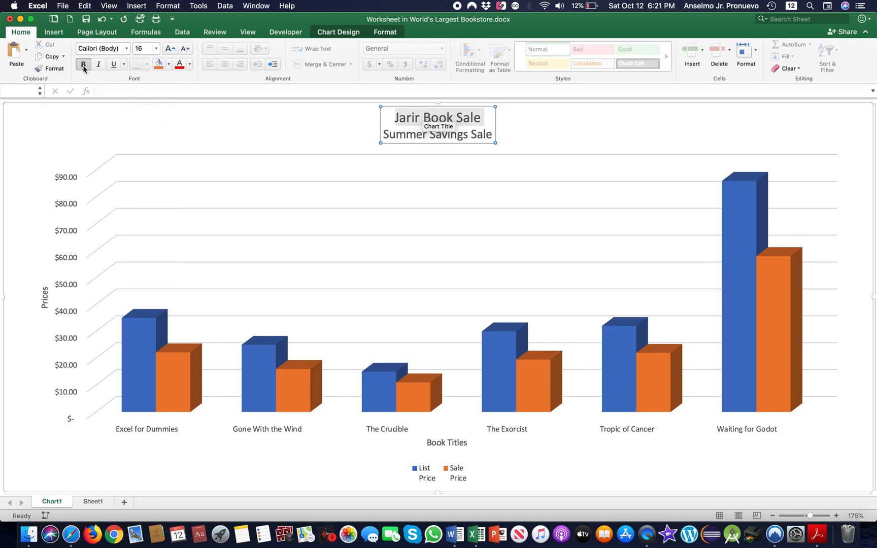
Format the "Summer Savings Sale" line of the chart title as 12-point bold text.
{"action": "left_click", "coordinate": [386, 133]}
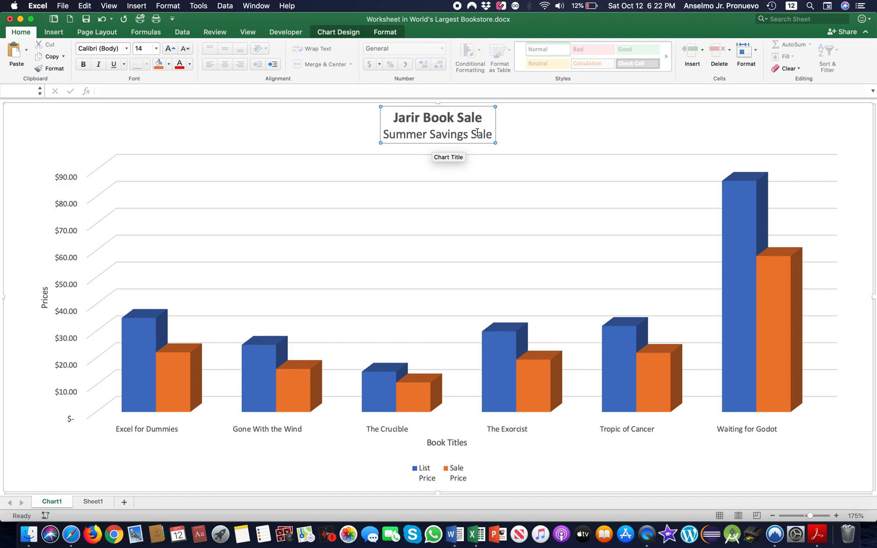
{"action": "left_click", "coordinate": [489, 133], "text": "shift"}
{"action": "left_click_drag", "start_coordinate": [490, 134], "coordinate": [491, 134]}
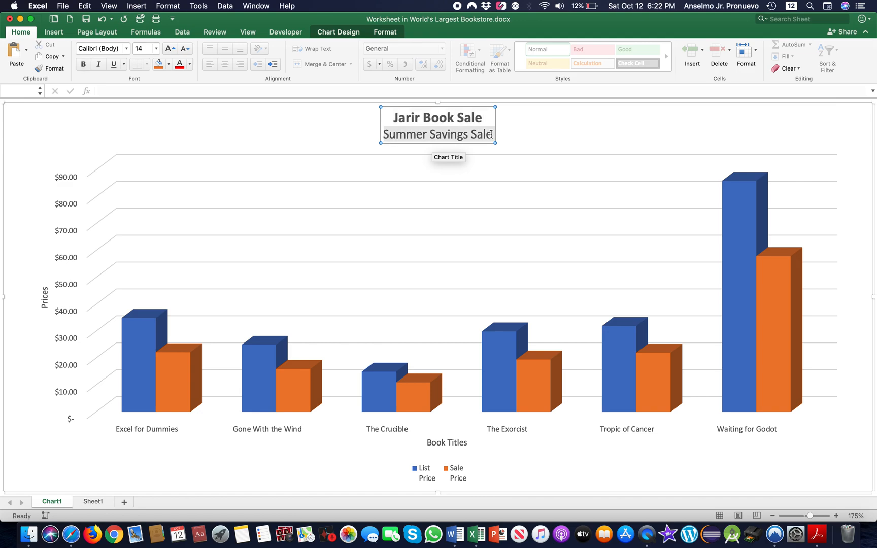
{"action": "left_click", "coordinate": [156, 48]}
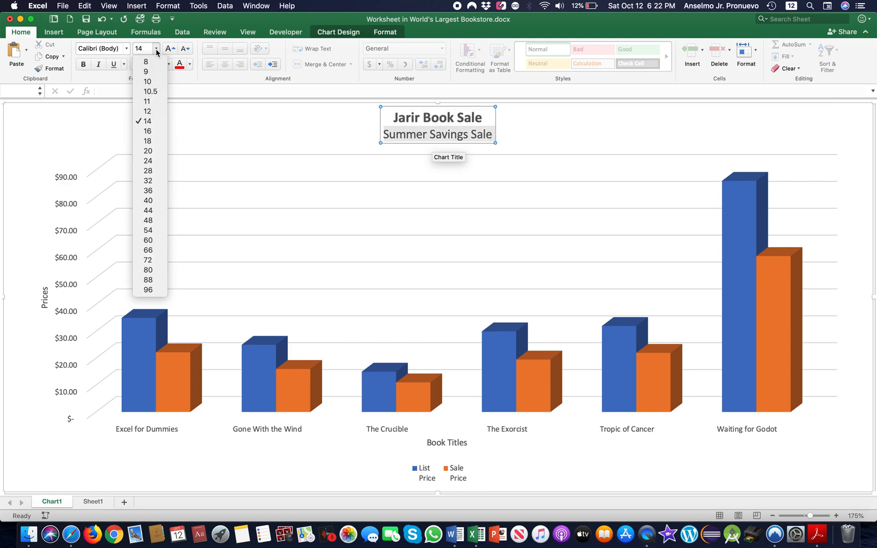
{"action": "left_click", "coordinate": [152, 111]}
{"action": "left_click", "coordinate": [84, 64]}
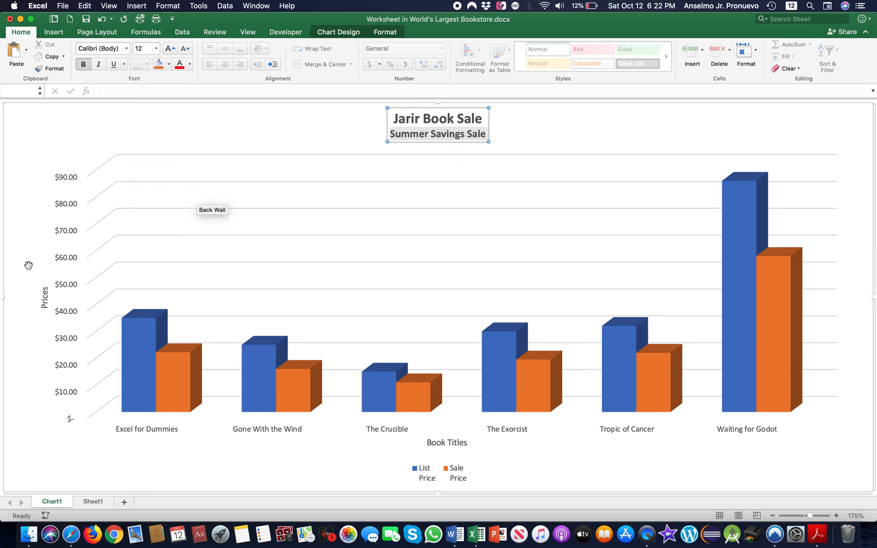
Move the "Prices" axis title farther from the vertical axis labels and format it as 12-point bold text.
{"action": "left_click_drag", "start_coordinate": [44, 298], "coordinate": [23, 293]}
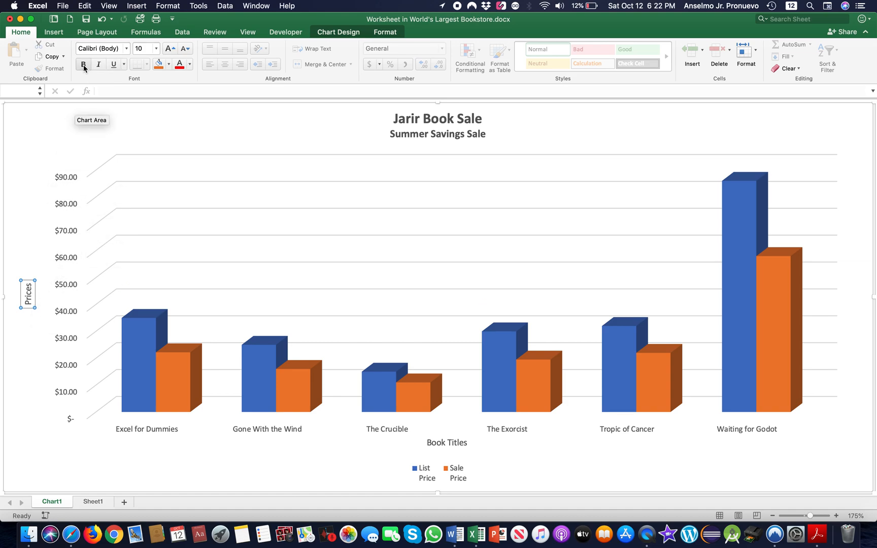
{"action": "left_click", "coordinate": [157, 49]}
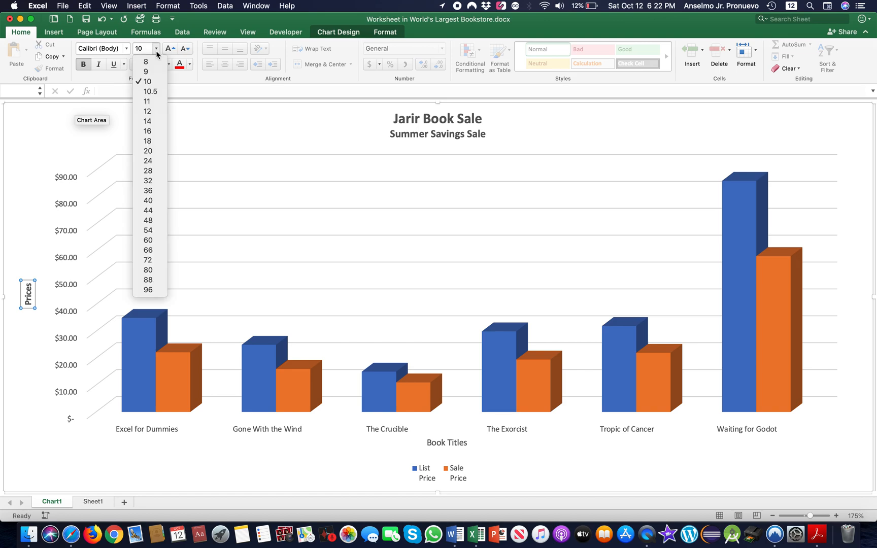
{"action": "left_click", "coordinate": [150, 112]}
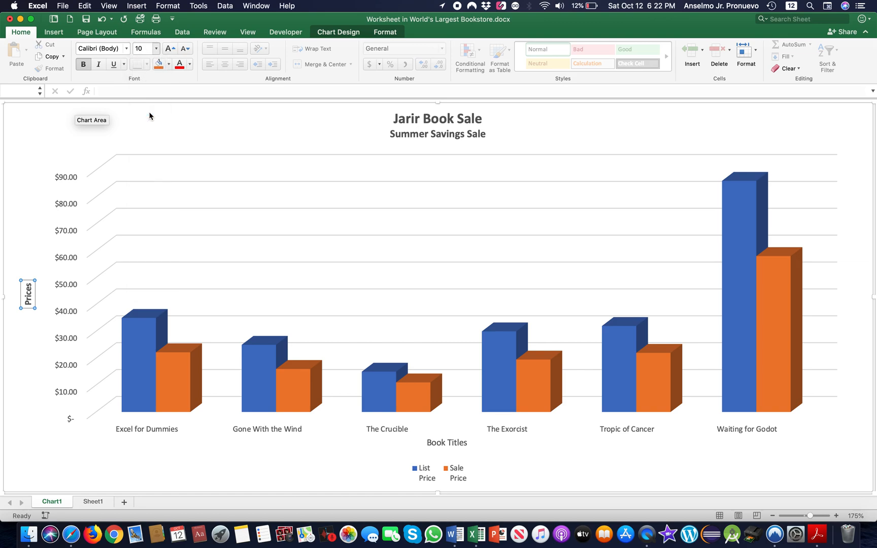
Format the "Book Titles" horizontal axis title as 12-point bold text.
{"action": "left_click", "coordinate": [436, 446]}
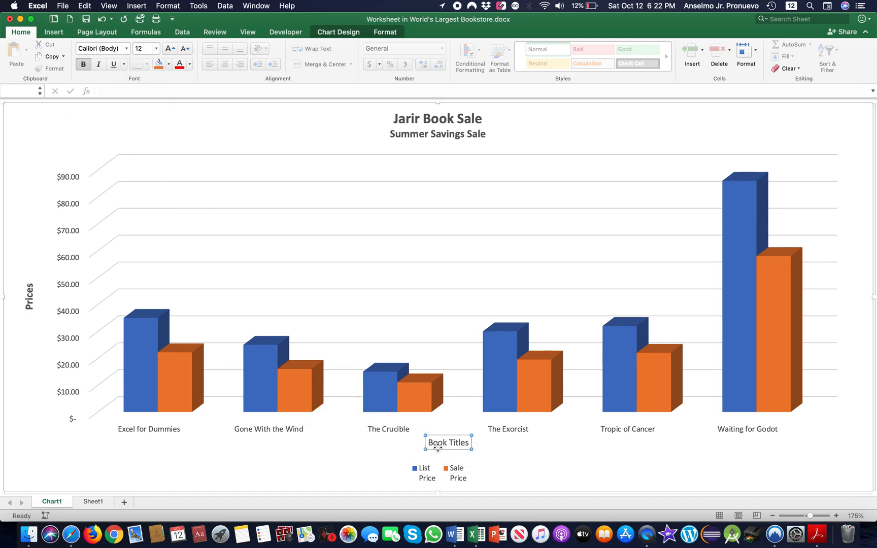
{"action": "left_click", "coordinate": [84, 64]}
{"action": "left_click", "coordinate": [156, 49]}
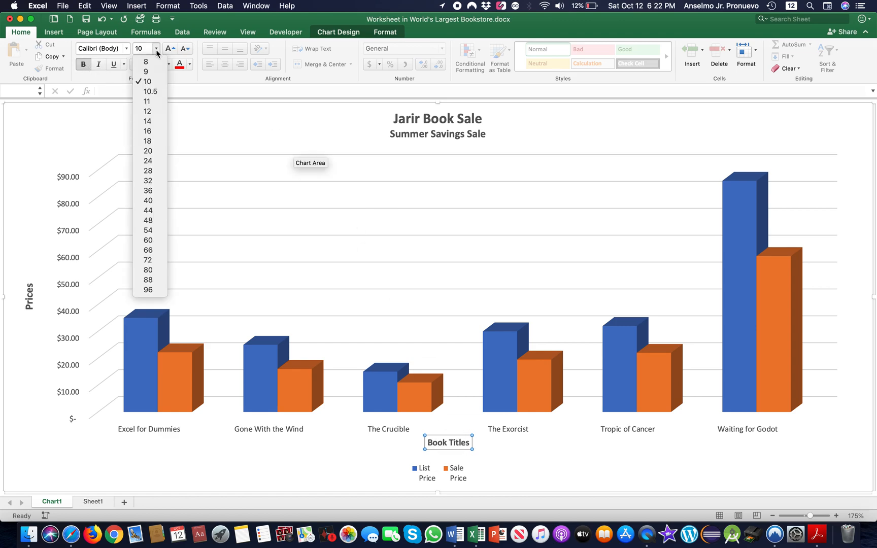
{"action": "left_click", "coordinate": [151, 110]}
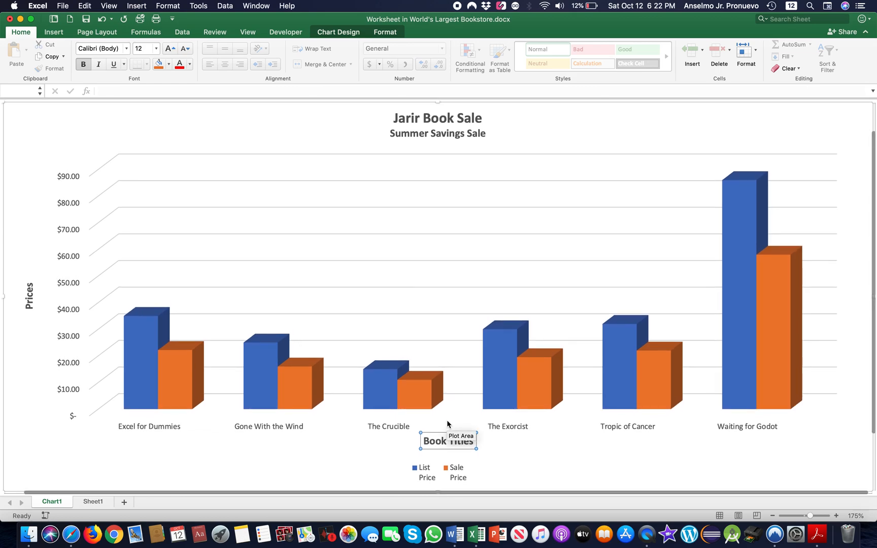
Format the chart legend as 12-point bold text.
{"action": "left_click", "coordinate": [421, 471]}
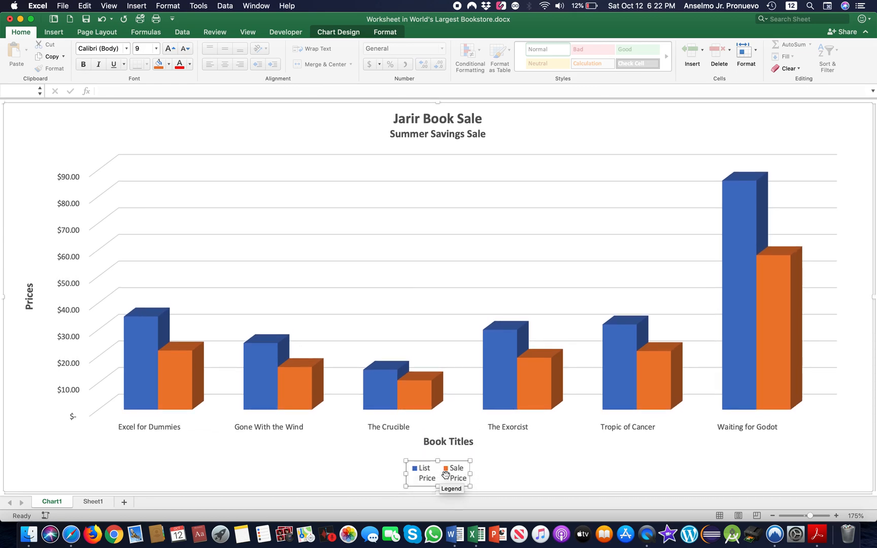
{"action": "left_click", "coordinate": [84, 64]}
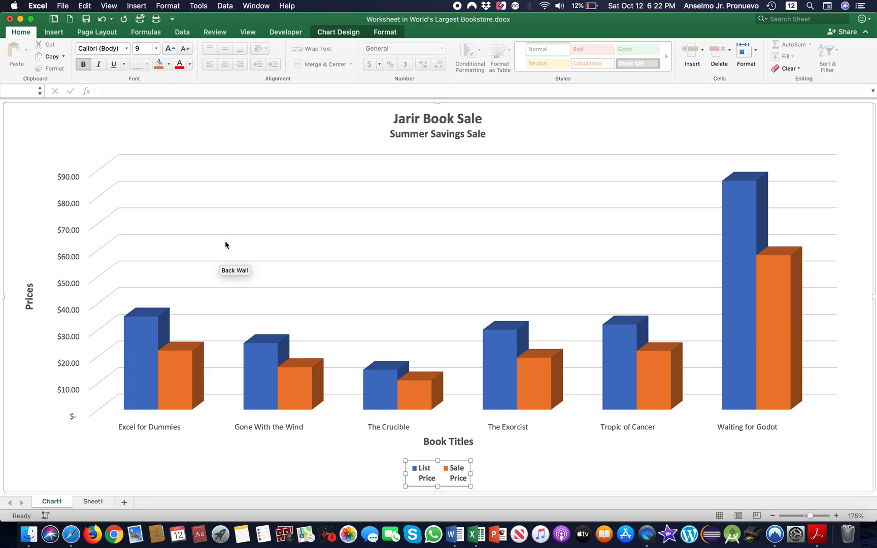
{"action": "left_click", "coordinate": [156, 49]}
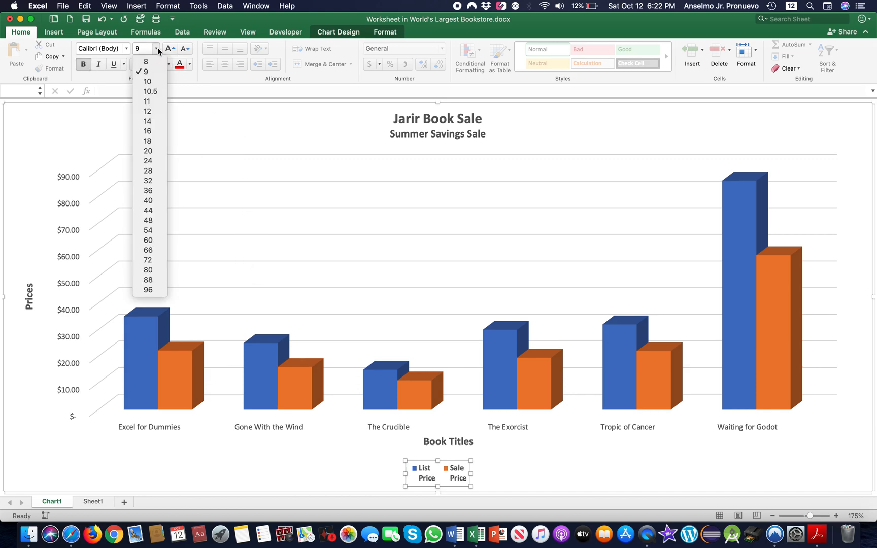
{"action": "left_click", "coordinate": [149, 111]}
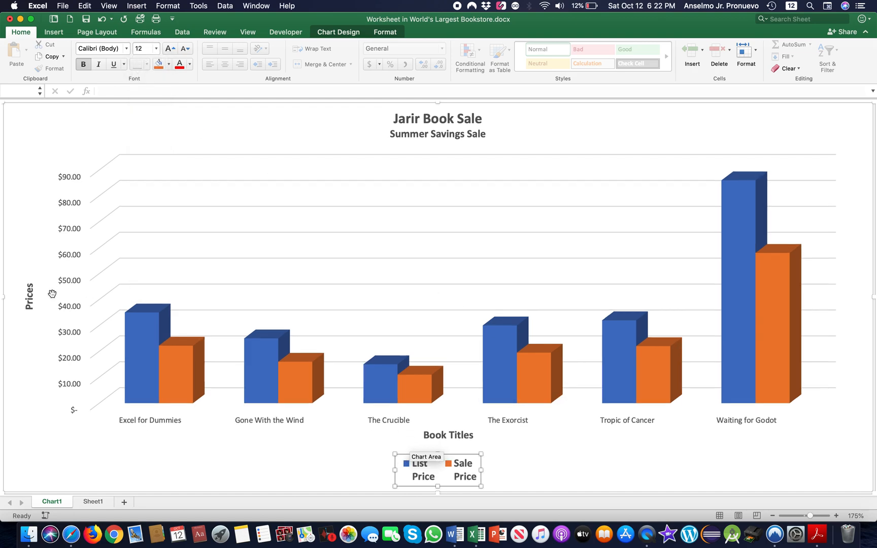
Format the price labels of the vertical axis as 10-point bold text.
{"action": "left_click", "coordinate": [73, 258]}
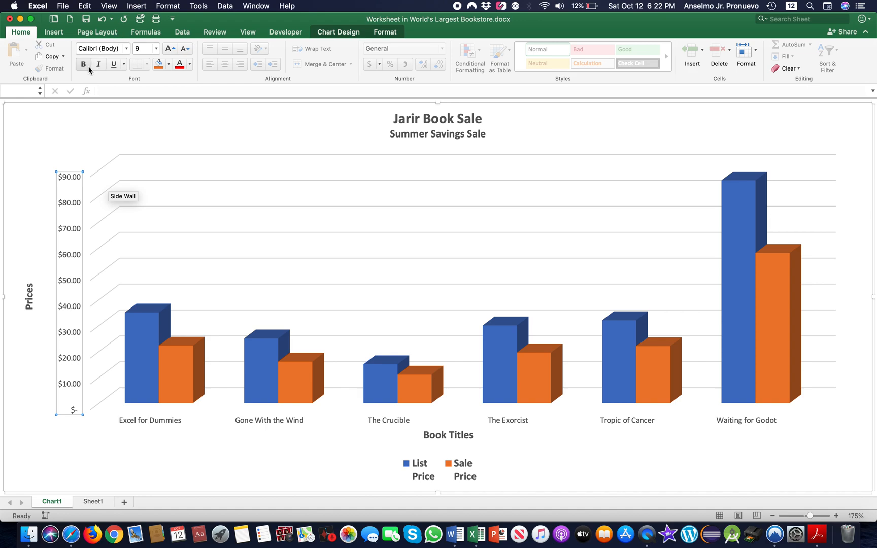
{"action": "left_click", "coordinate": [156, 50]}
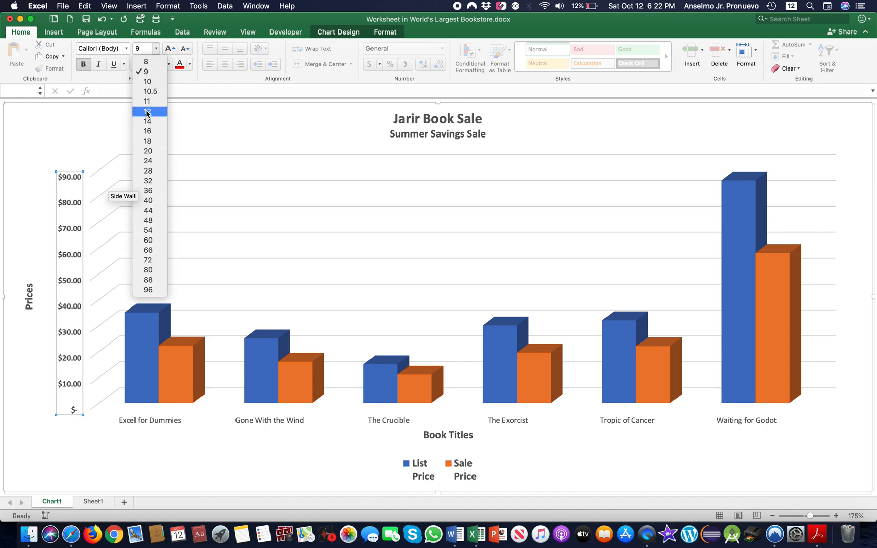
{"action": "left_click", "coordinate": [148, 83]}
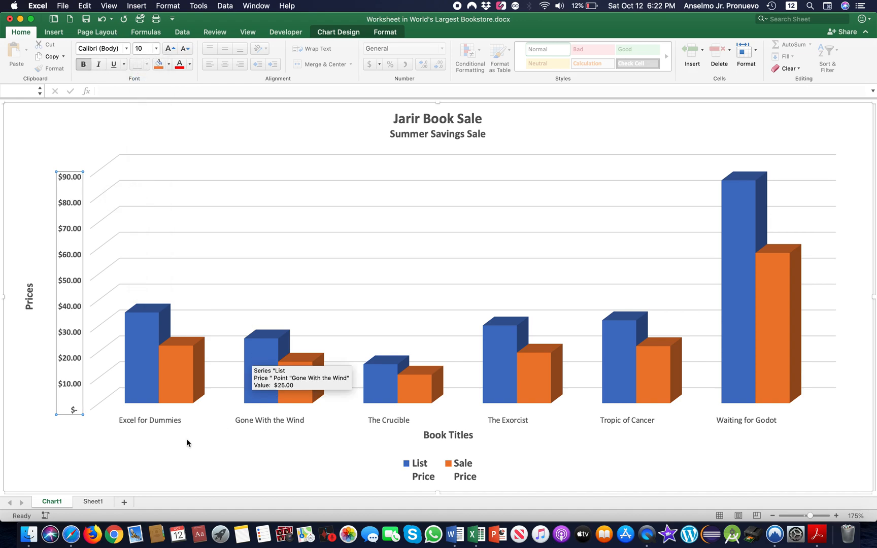
Format the book name labels of the horizontal axis as 10-point bold text.
{"action": "left_click", "coordinate": [167, 421]}
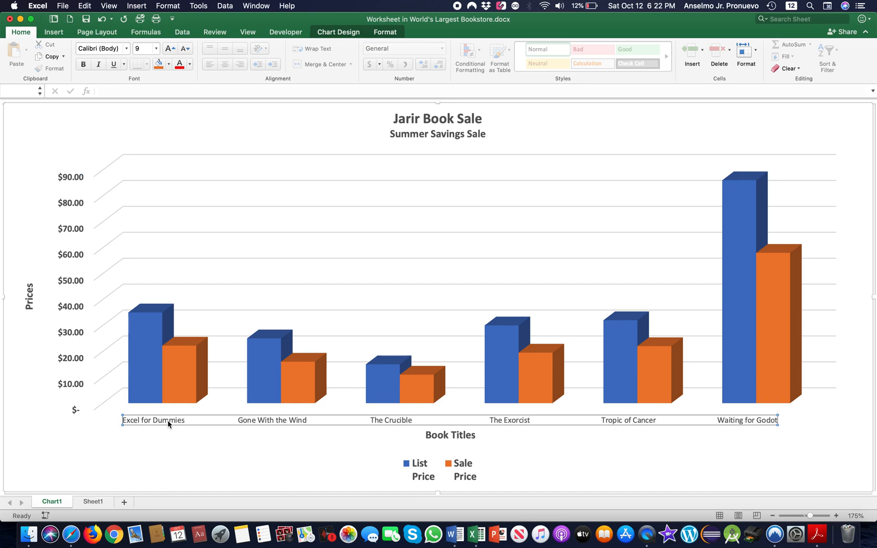
{"action": "left_click", "coordinate": [84, 65]}
{"action": "left_click", "coordinate": [155, 49]}
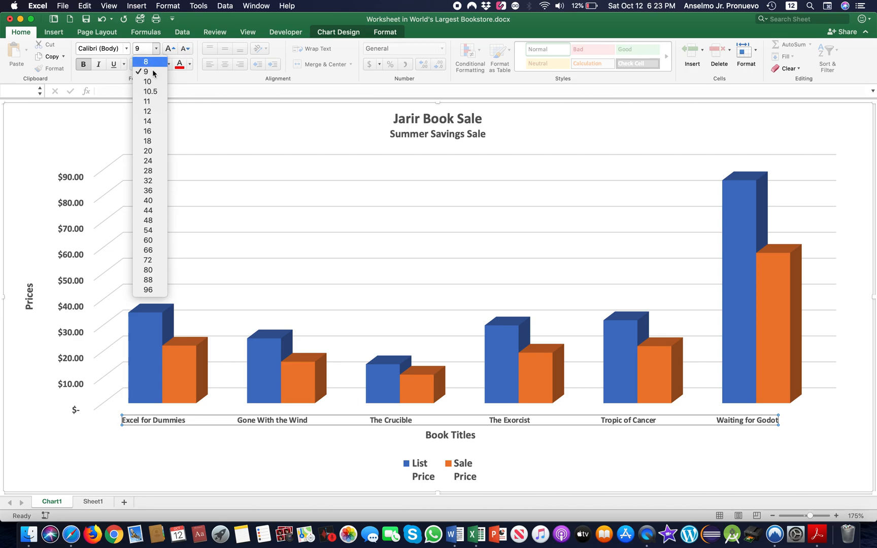
{"action": "left_click", "coordinate": [150, 85]}
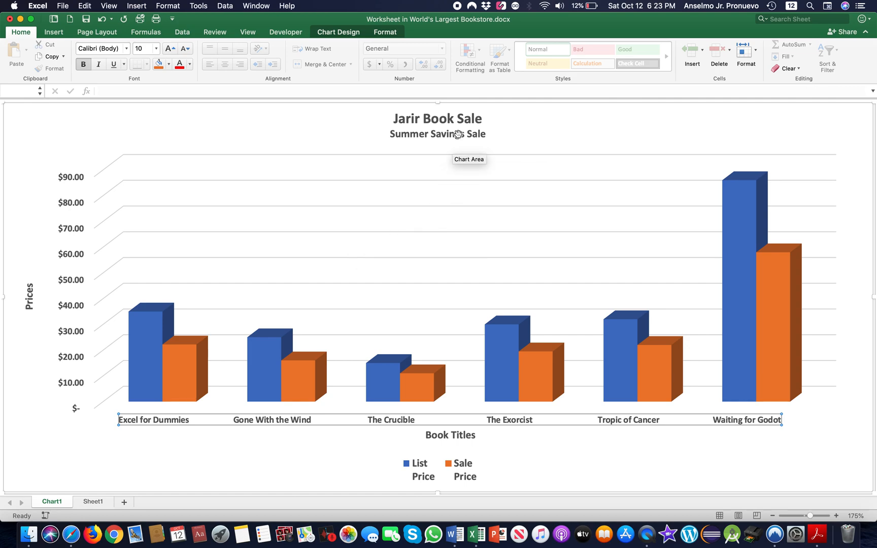
Check the font size and bold setting of both chart title lines, the axis titles, the axis labels and the legend.
{"action": "left_click", "coordinate": [441, 118]}
{"action": "left_click", "coordinate": [399, 121]}
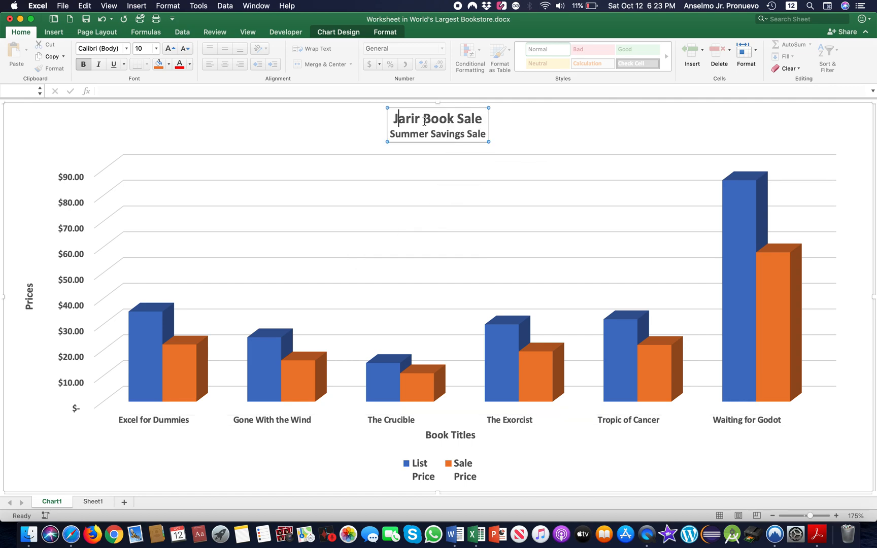
{"action": "left_click", "coordinate": [401, 134]}
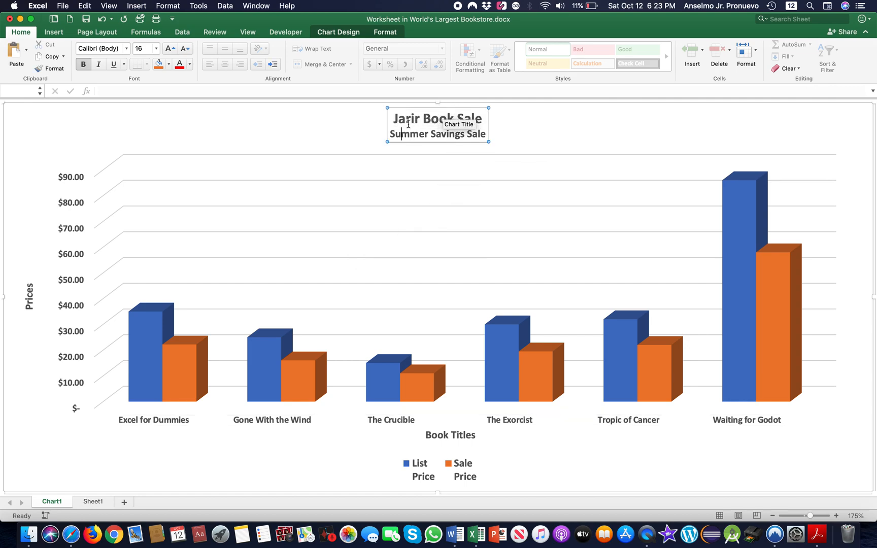
{"action": "left_click_drag", "start_coordinate": [458, 117], "coordinate": [394, 117]}
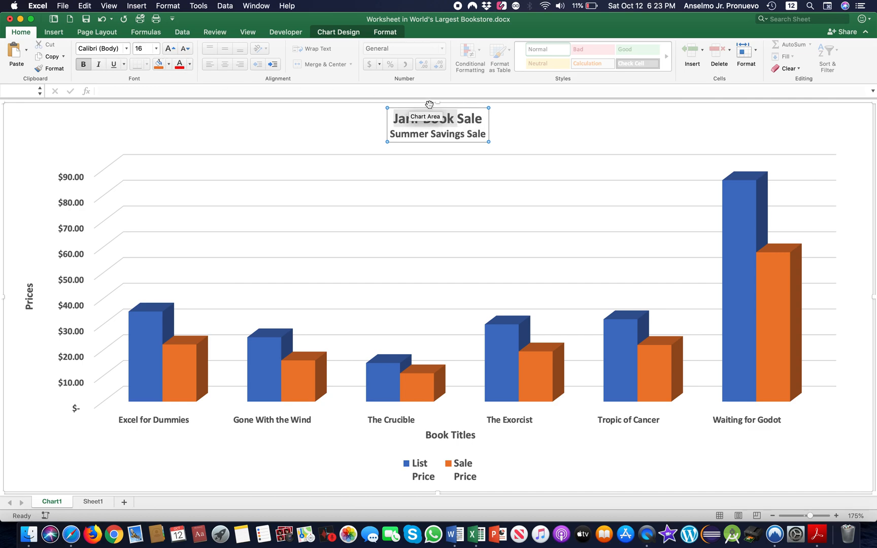
{"action": "left_click", "coordinate": [401, 134]}
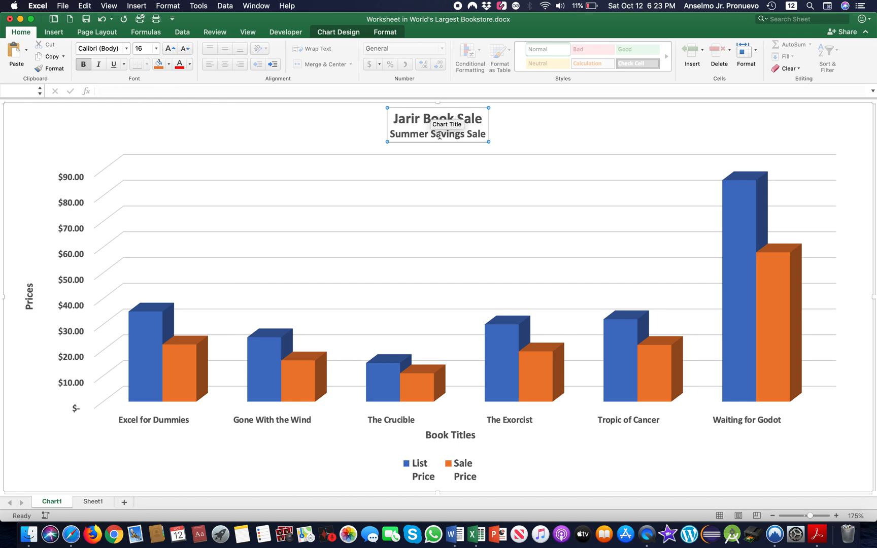
{"action": "left_click_drag", "start_coordinate": [440, 136], "coordinate": [389, 135]}
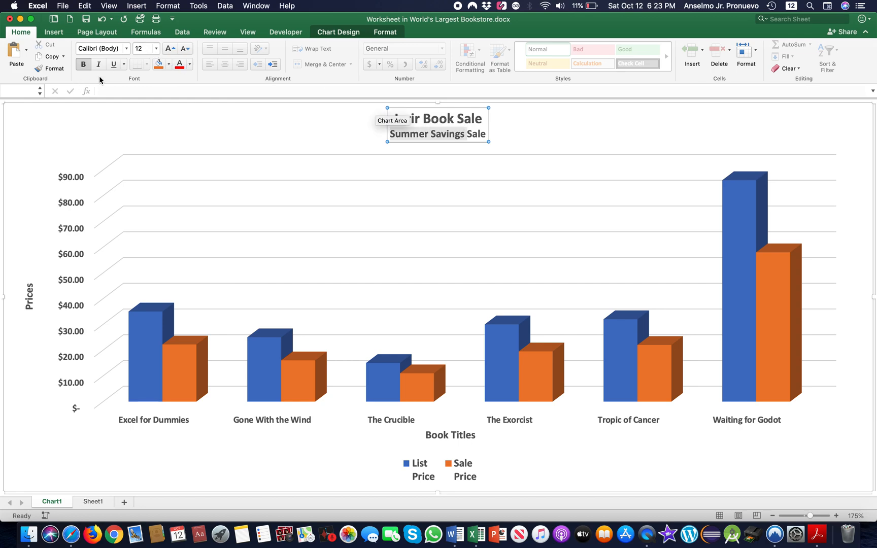
{"action": "left_click", "coordinate": [30, 293]}
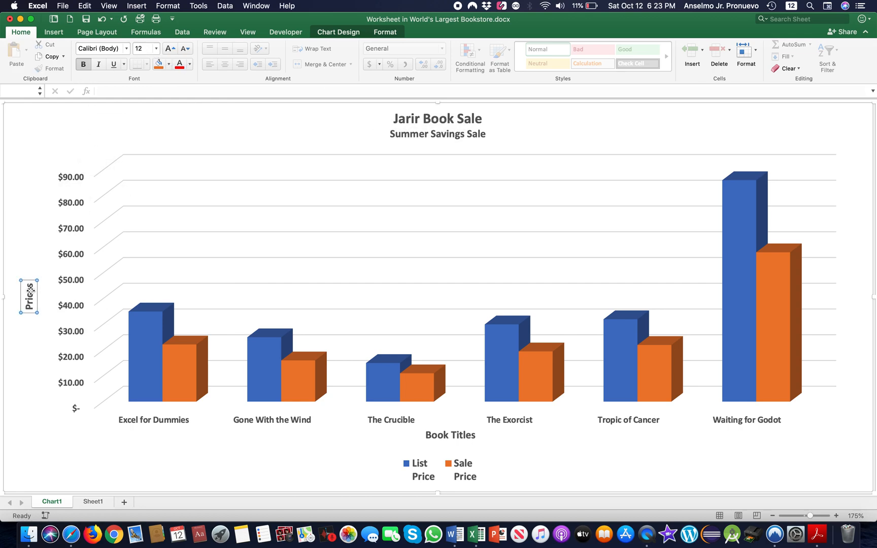
{"action": "left_click", "coordinate": [445, 435]}
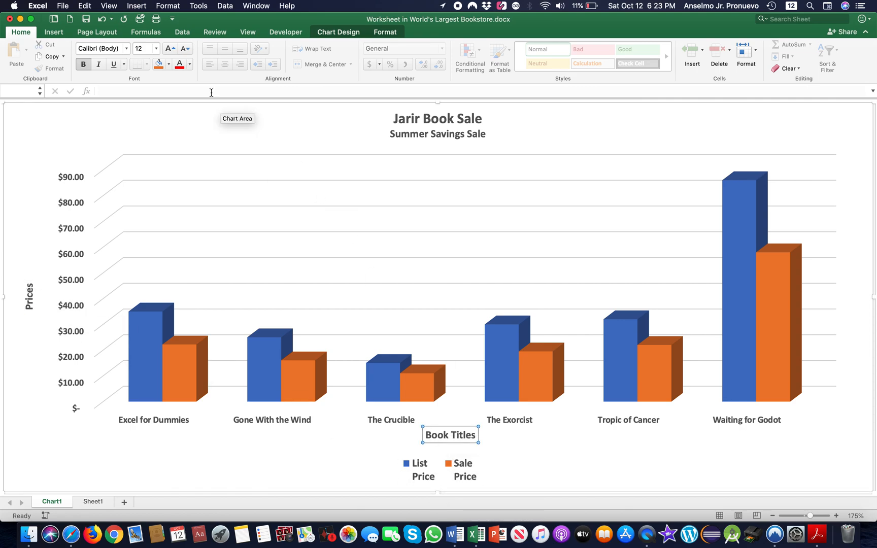
{"action": "left_click", "coordinate": [67, 182]}
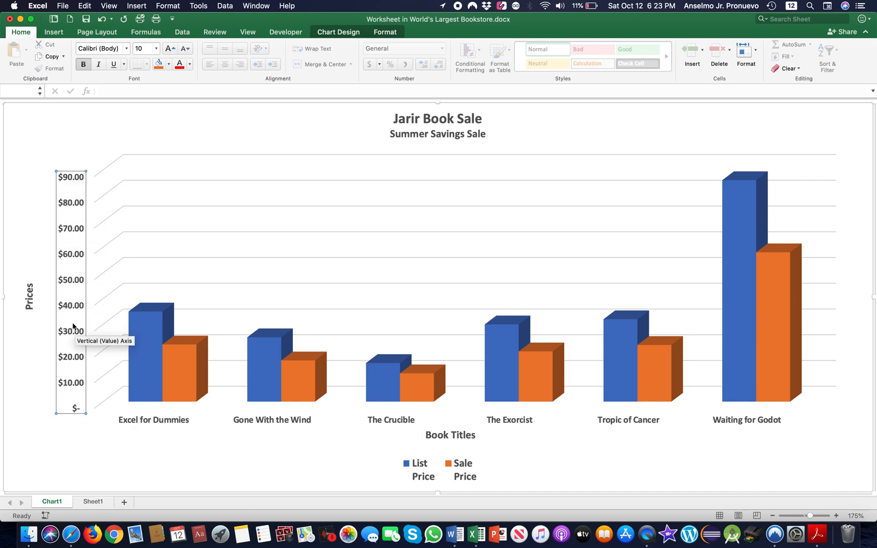
{"action": "left_click", "coordinate": [162, 423]}
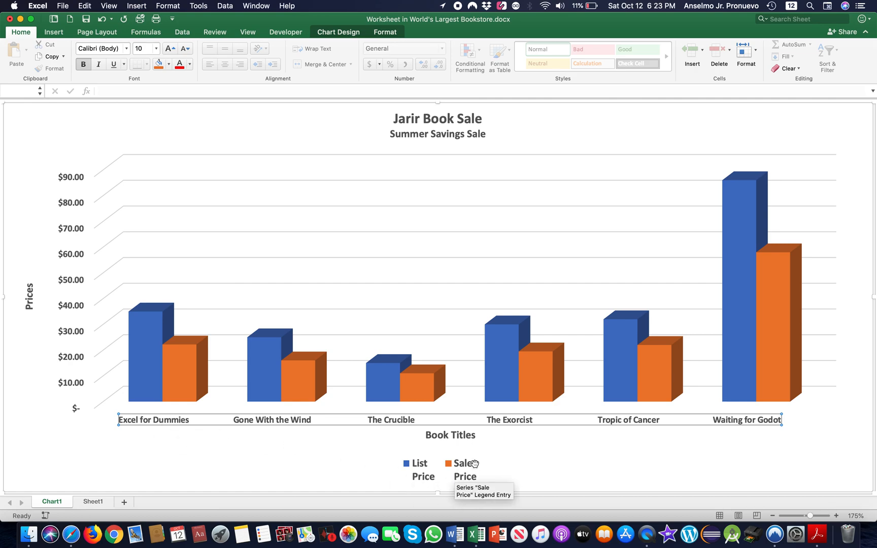
{"action": "left_click", "coordinate": [448, 470]}
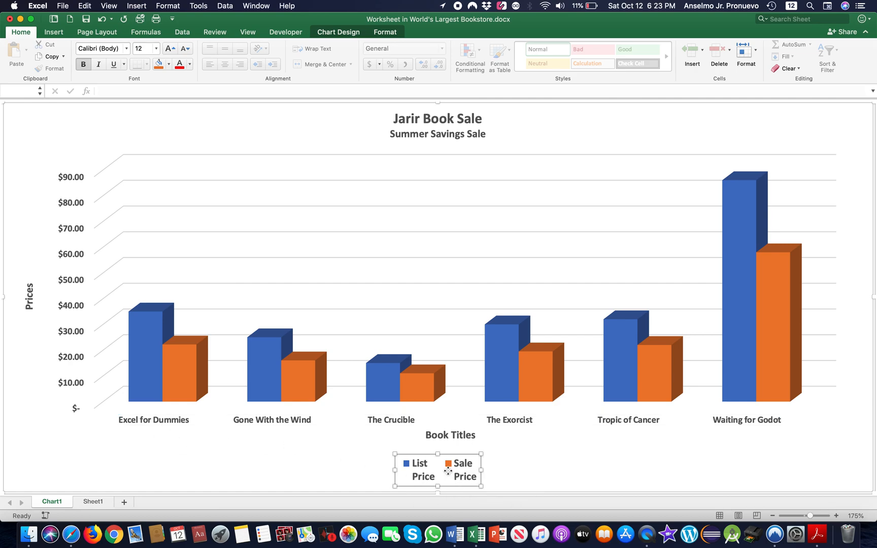
Move the legend to the lower-right corner of the chart, below the "Waiting for Godot" columns.
{"action": "mouse_move", "coordinate": [564, 385]}
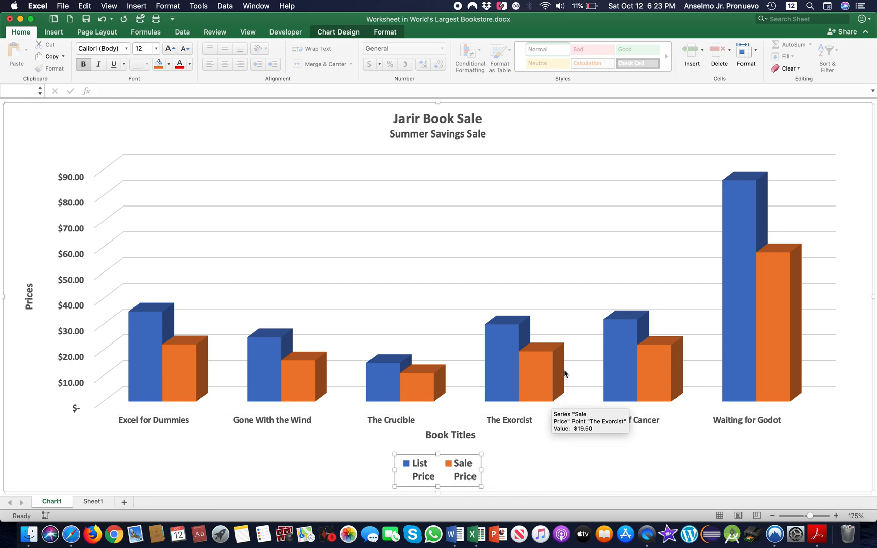
{"action": "scroll", "coordinate": [564, 374], "scroll_direction": "down", "scroll_amount": 3}
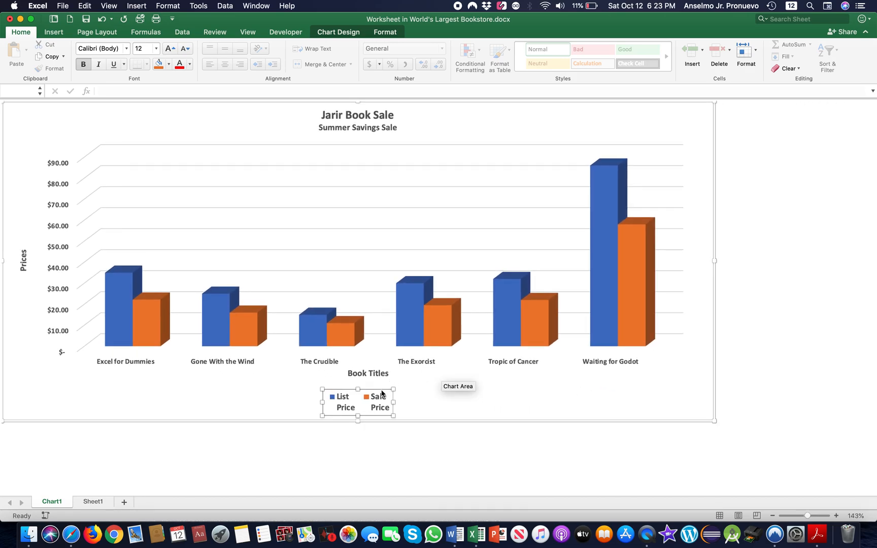
{"action": "left_click", "coordinate": [462, 390]}
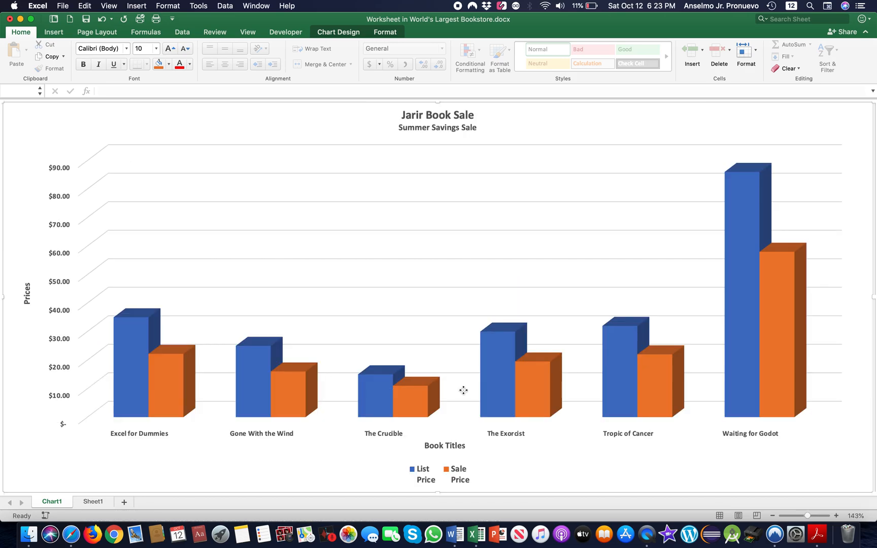
{"action": "scroll", "coordinate": [427, 417], "scroll_direction": "down", "scroll_amount": 3}
{"action": "scroll", "coordinate": [427, 417], "scroll_direction": "down", "scroll_amount": 1}
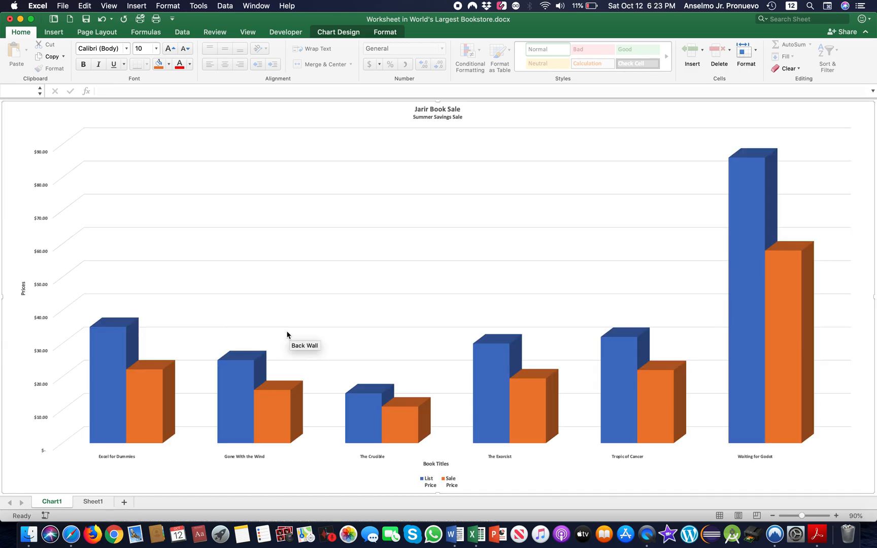
{"action": "scroll", "coordinate": [524, 458], "scroll_direction": "down", "scroll_amount": 1}
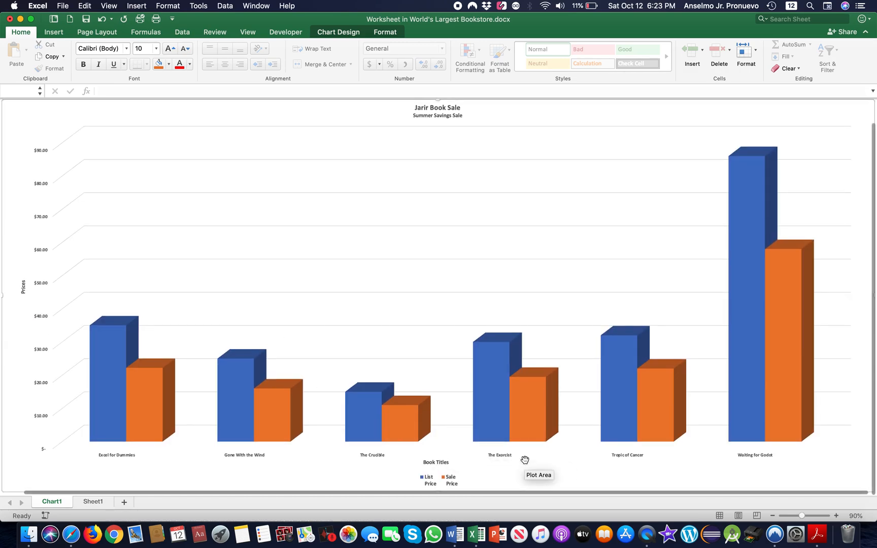
{"action": "left_click", "coordinate": [449, 479]}
{"action": "left_click", "coordinate": [724, 453]}
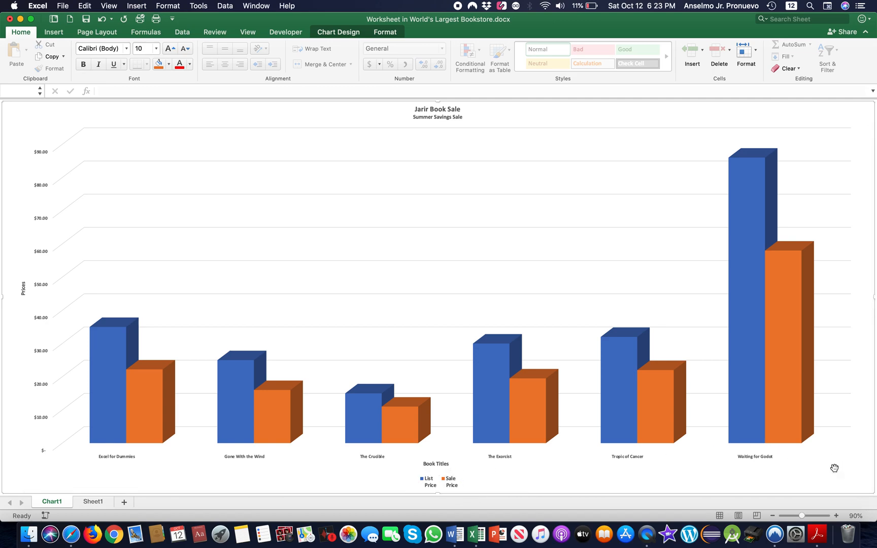
{"action": "left_click", "coordinate": [454, 478]}
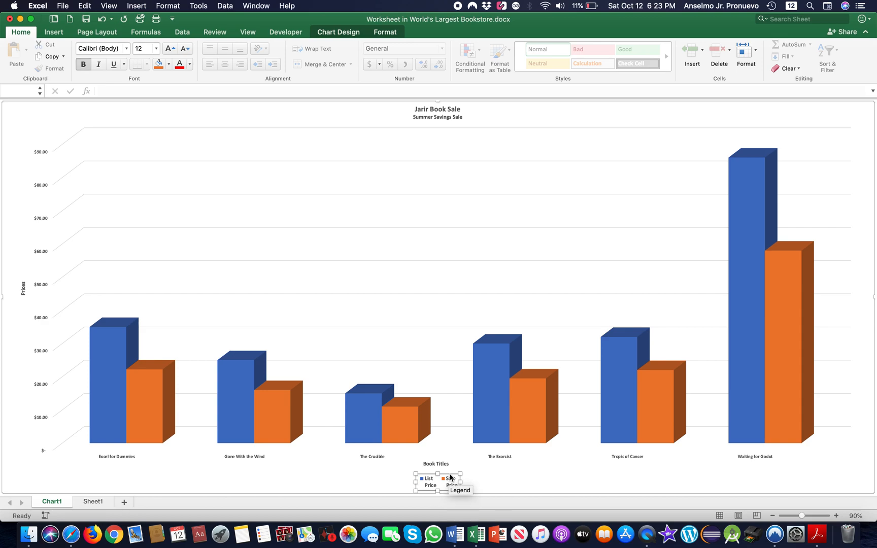
{"action": "left_click_drag", "start_coordinate": [453, 478], "coordinate": [822, 469]}
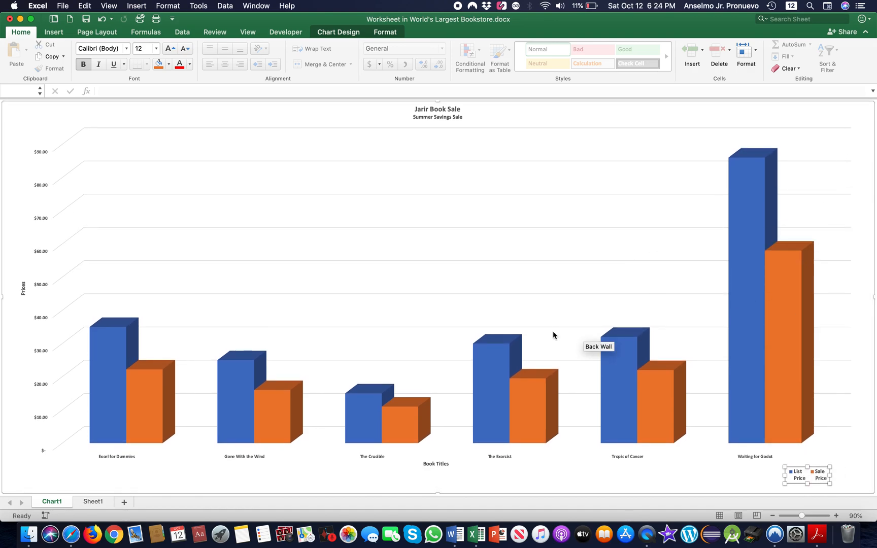
Move the Book Titles axis title slightly lower, level with the legend.
{"action": "left_click", "coordinate": [440, 465]}
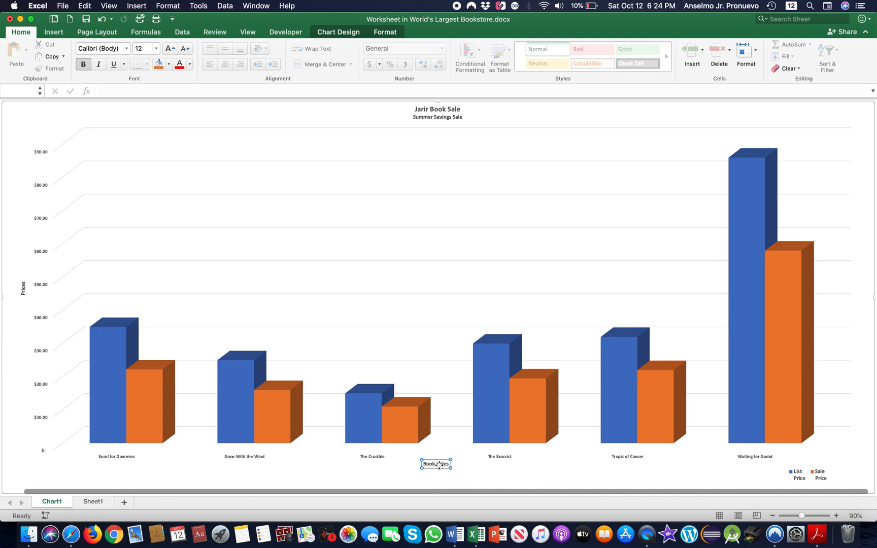
{"action": "left_click_drag", "start_coordinate": [515, 477], "coordinate": [436, 474]}
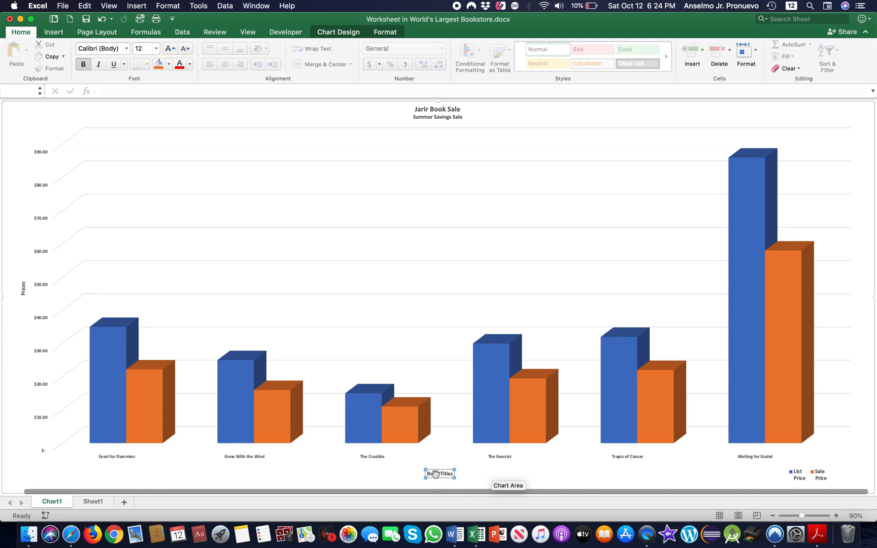
{"action": "left_click", "coordinate": [855, 378]}
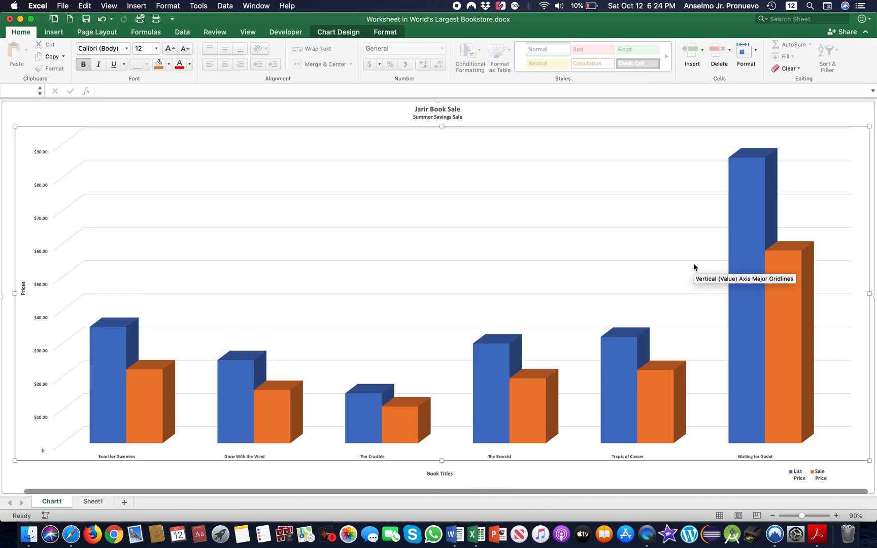
{"action": "left_click", "coordinate": [668, 248]}
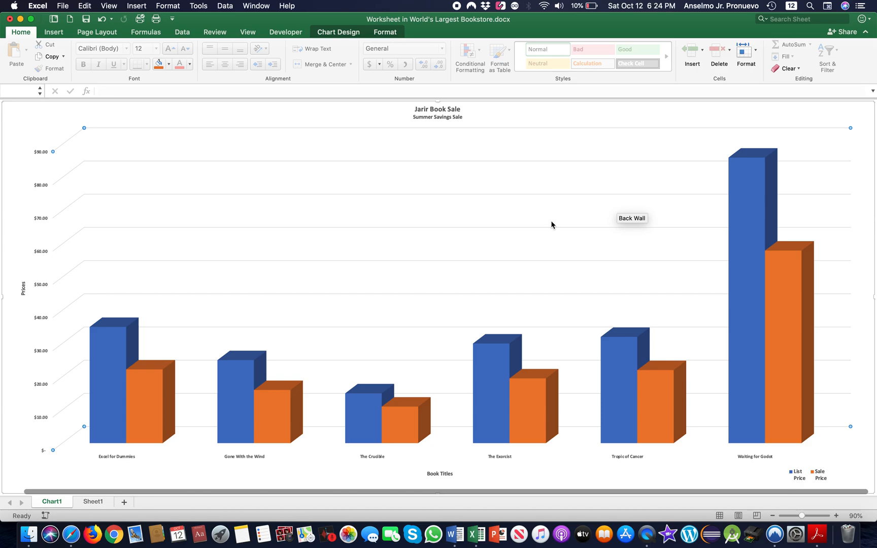
{"action": "scroll", "coordinate": [550, 220], "scroll_direction": "down", "scroll_amount": 5}
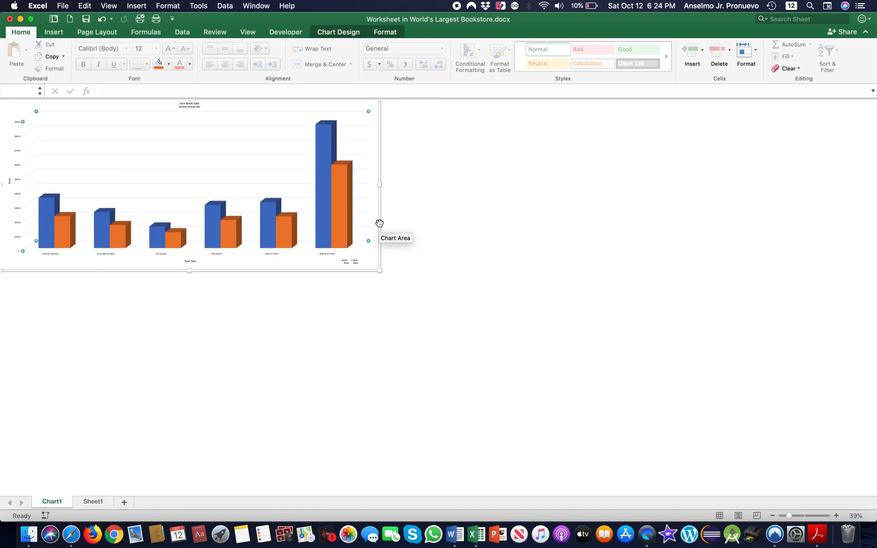
{"action": "left_click", "coordinate": [350, 265]}
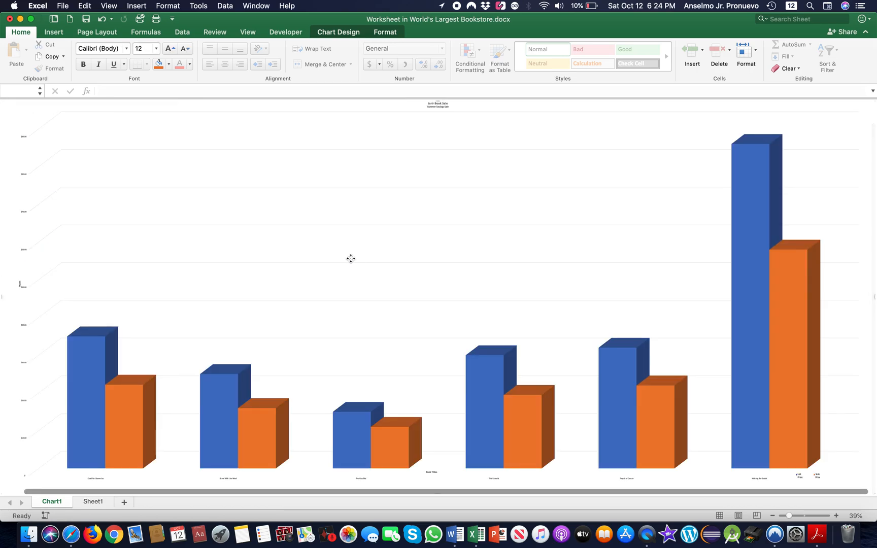
{"action": "scroll", "coordinate": [639, 353], "scroll_direction": "down", "scroll_amount": 5}
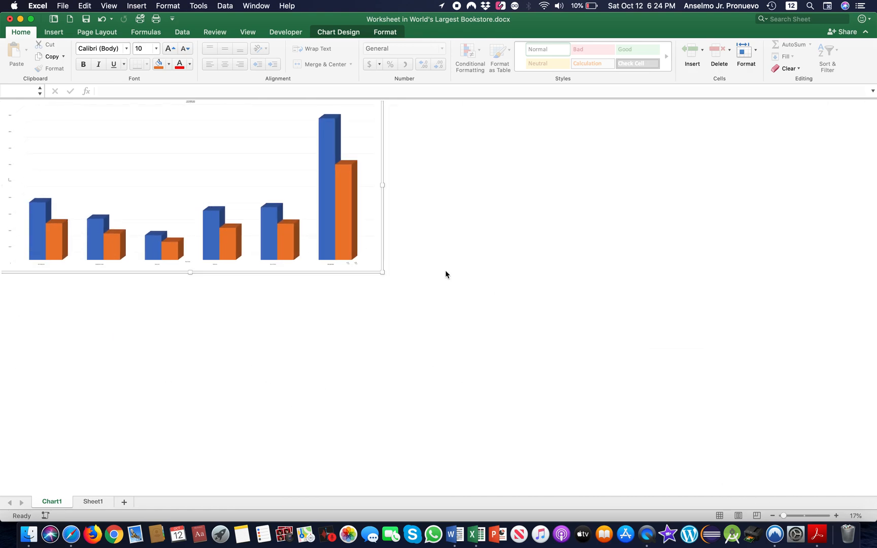
{"action": "left_click", "coordinate": [513, 206]}
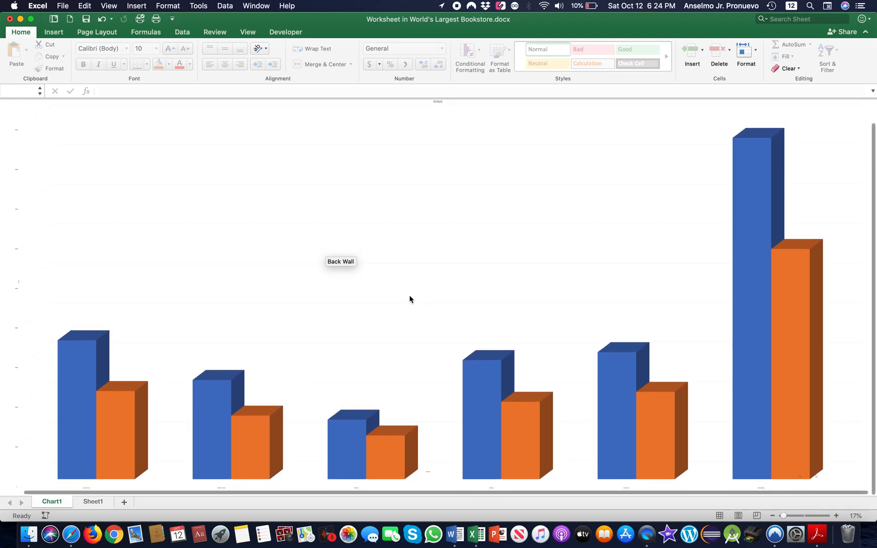
Undo the recent chart scaling changes, the Book Titles axis title move and the legend move.
{"action": "left_click", "coordinate": [101, 19]}
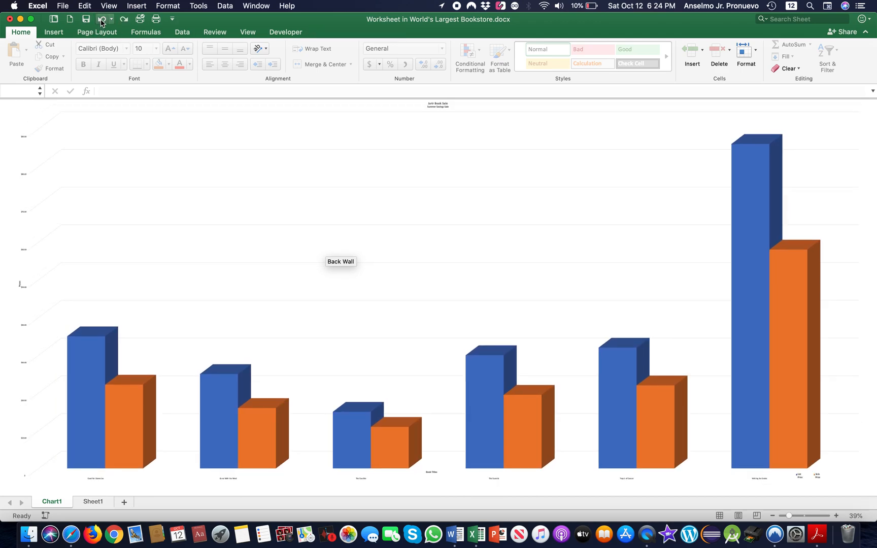
{"action": "left_click", "coordinate": [102, 21]}
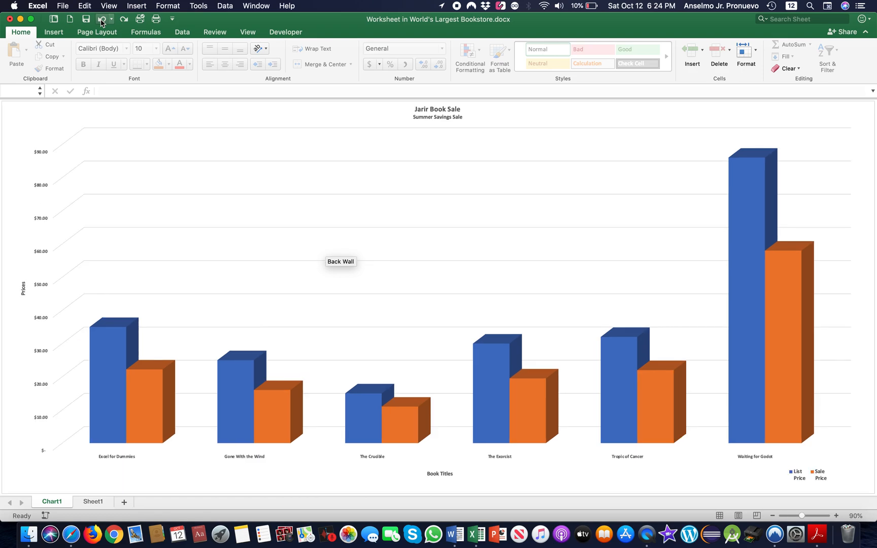
{"action": "left_click", "coordinate": [101, 21]}
{"action": "left_click", "coordinate": [102, 21]}
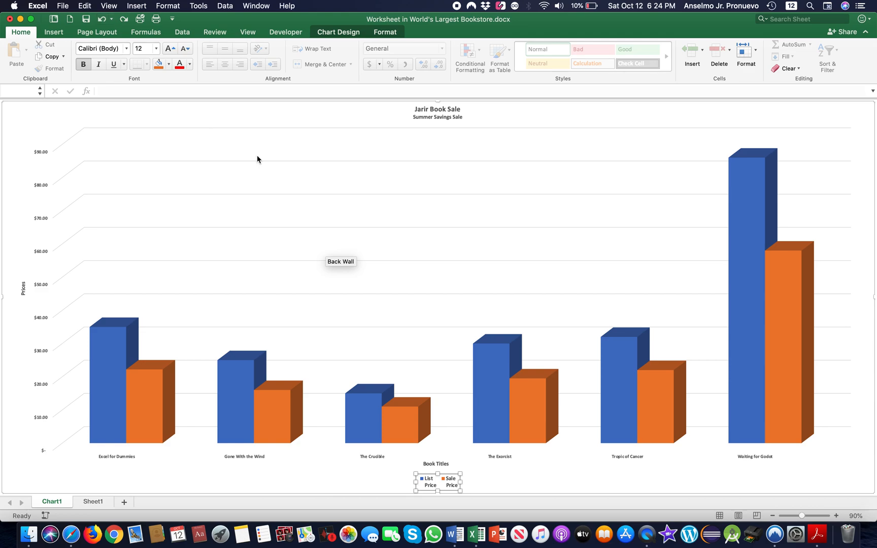
Move the legend from below the Book Titles axis title to the chart's lower-right corner.
{"action": "left_click", "coordinate": [616, 473]}
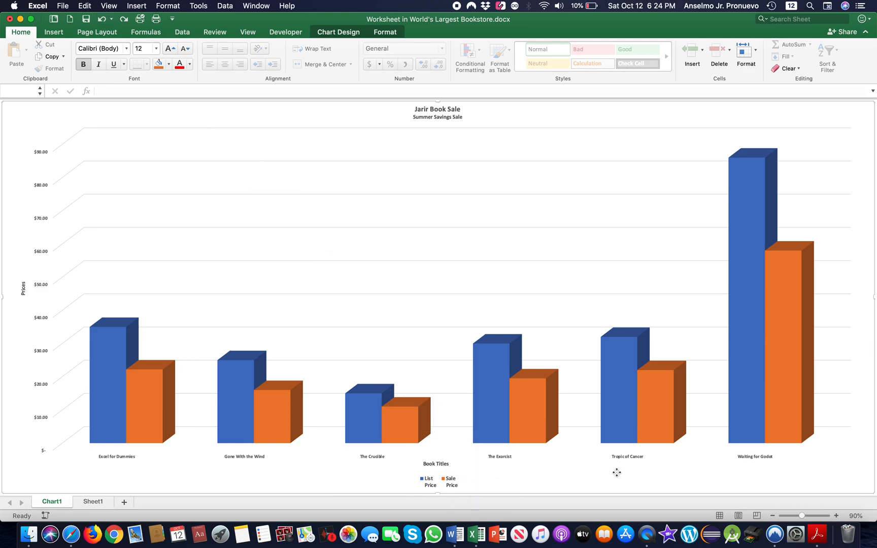
{"action": "left_click", "coordinate": [447, 471]}
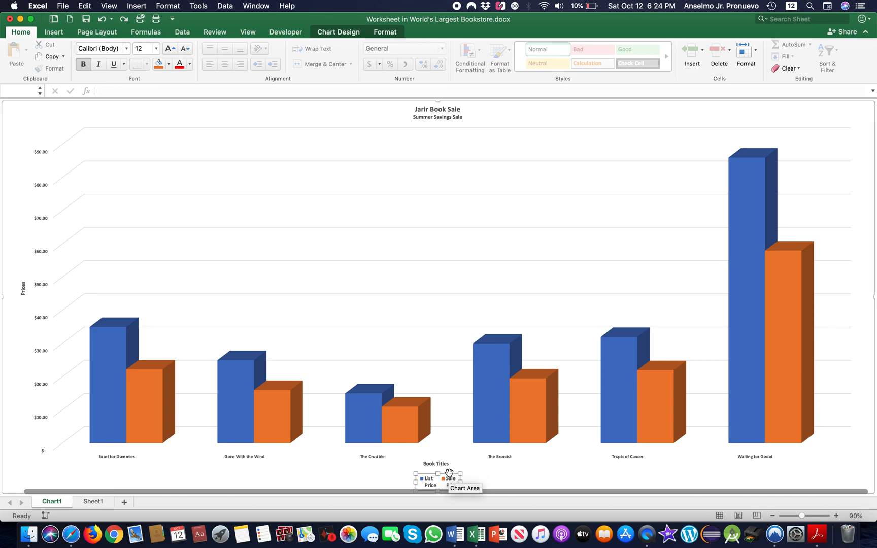
{"action": "left_click", "coordinate": [738, 452]}
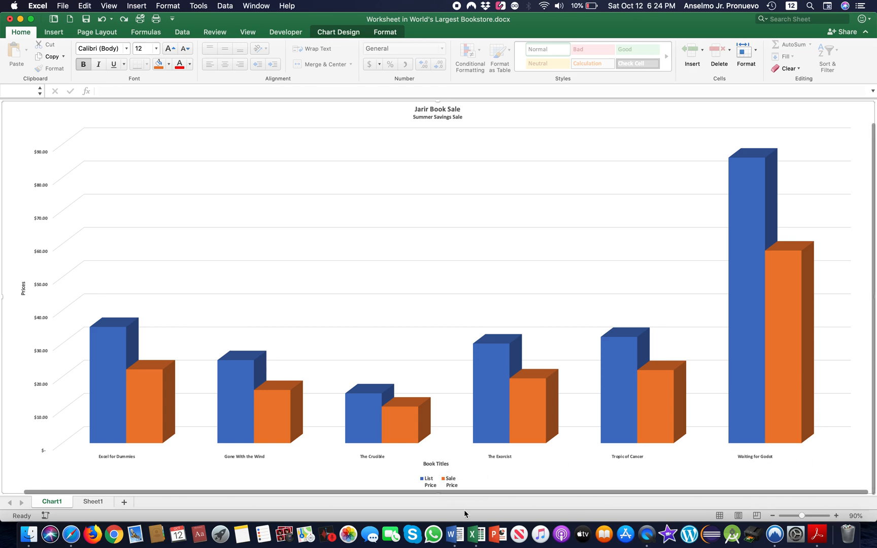
{"action": "left_click", "coordinate": [447, 479]}
{"action": "left_click", "coordinate": [447, 482]}
{"action": "left_click", "coordinate": [529, 476]}
{"action": "left_click", "coordinate": [445, 476]}
{"action": "left_click", "coordinate": [680, 465]}
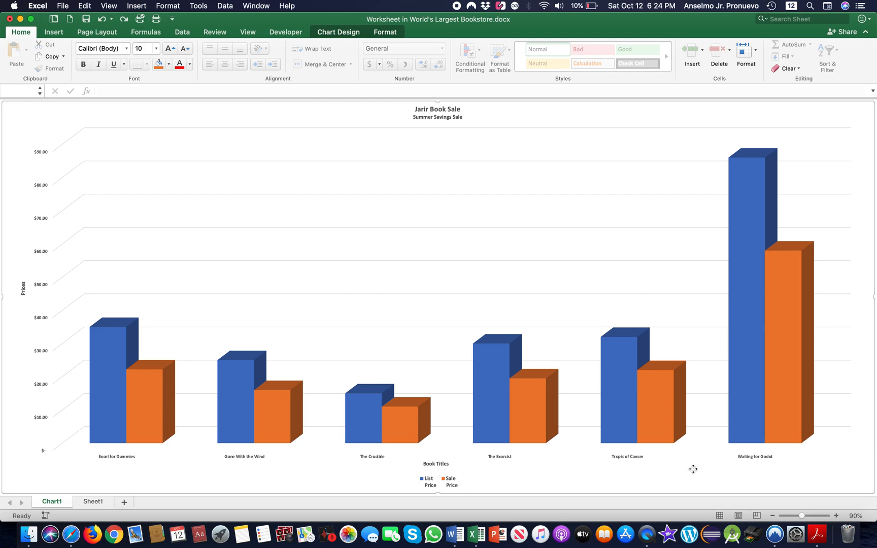
{"action": "left_click", "coordinate": [426, 478]}
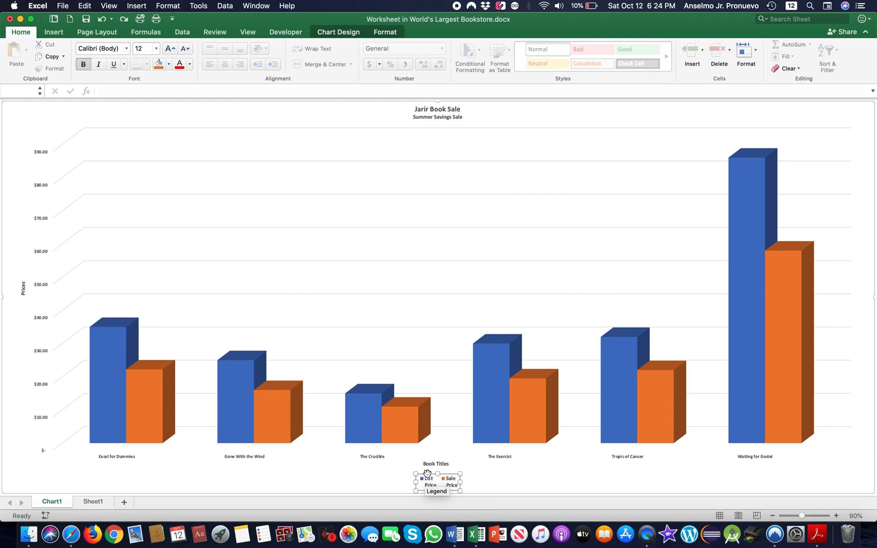
{"action": "left_click_drag", "start_coordinate": [426, 477], "coordinate": [641, 471]}
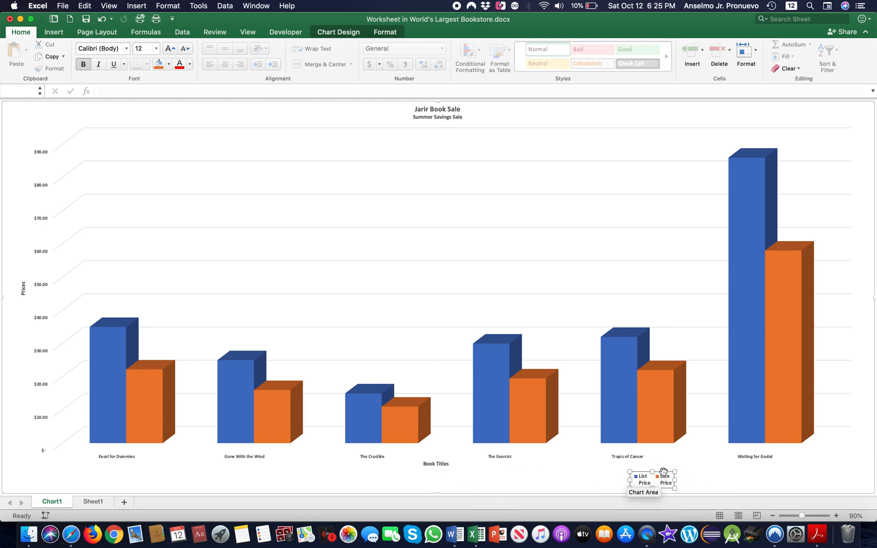
{"action": "left_click_drag", "start_coordinate": [664, 471], "coordinate": [842, 468]}
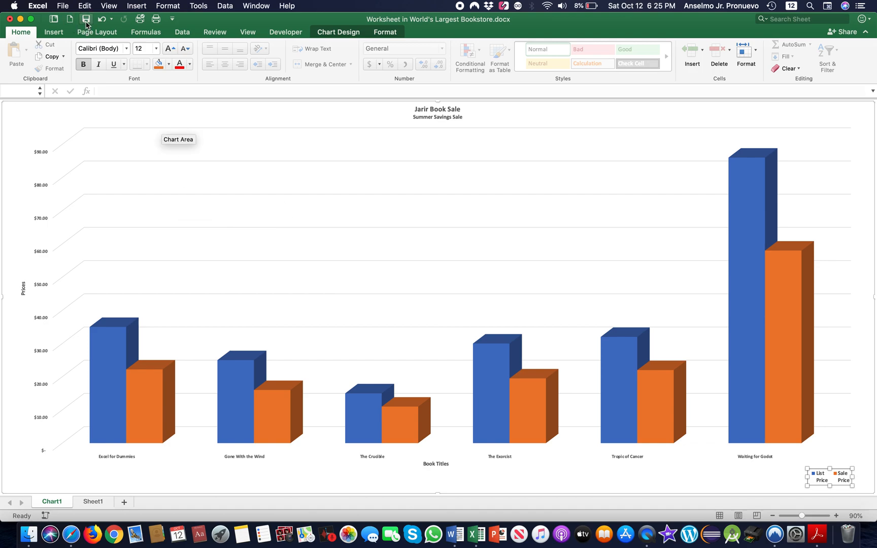
Return to the bookstore document in Word and shrink the embedded chart below the sale table to fit the page width.
{"action": "left_click", "coordinate": [38, 6]}
{"action": "left_click", "coordinate": [61, 103]}
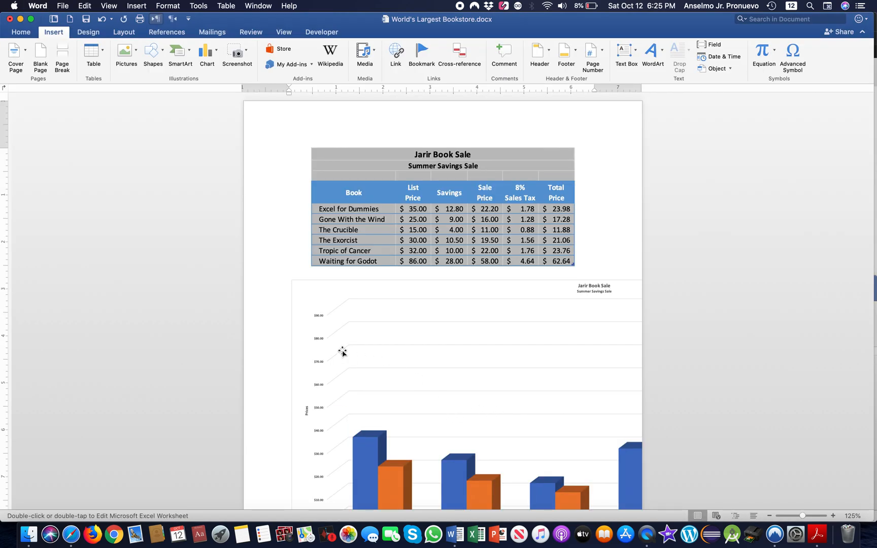
{"action": "left_click", "coordinate": [341, 333]}
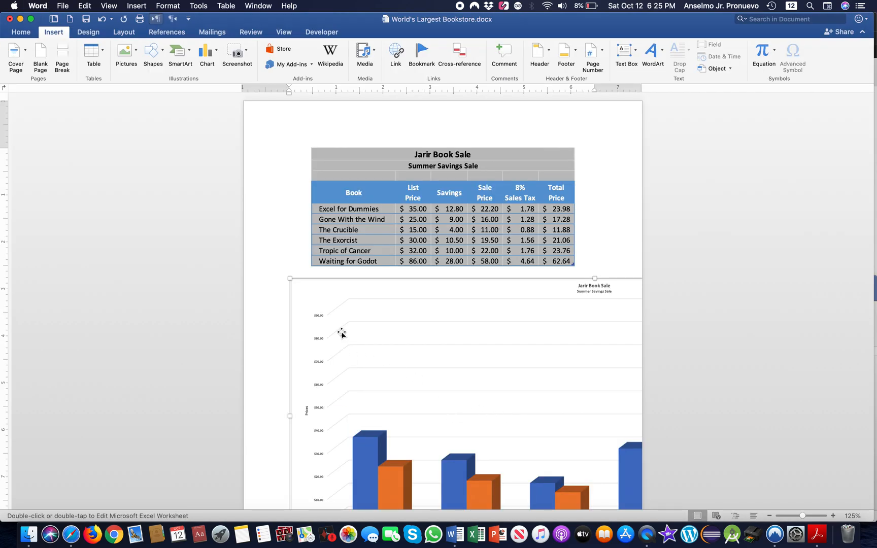
{"action": "left_click_drag", "start_coordinate": [289, 277], "coordinate": [540, 372]}
{"action": "left_click_drag", "start_coordinate": [290, 279], "coordinate": [387, 337]}
{"action": "left_click", "coordinate": [514, 443]}
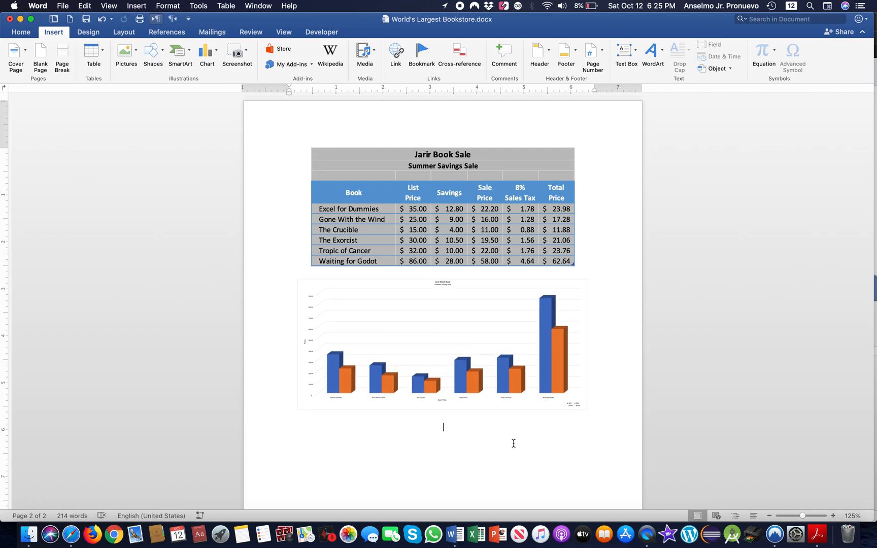
{"action": "left_click", "coordinate": [460, 345]}
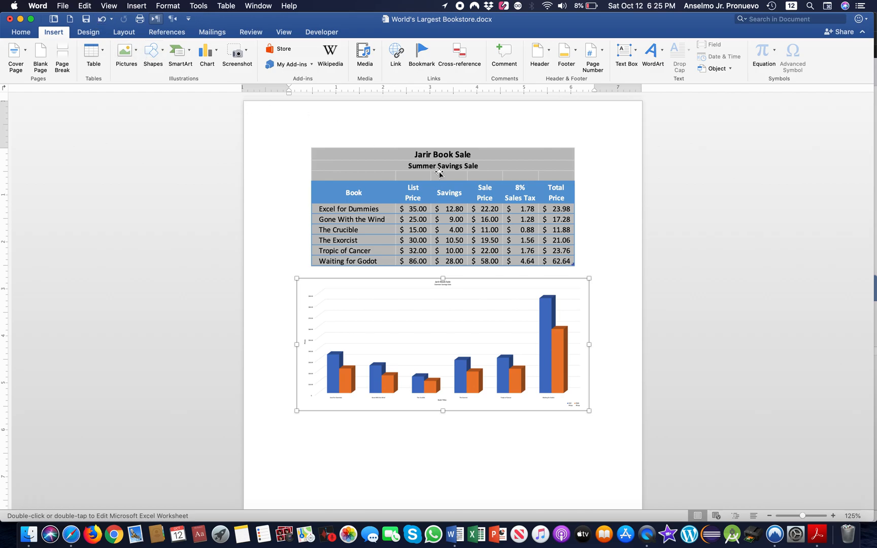
{"action": "left_click", "coordinate": [631, 164]}
Review the document from the sale table and chart back to the World's Biggest Bookstore text on the first page.
{"action": "scroll", "coordinate": [632, 164], "scroll_direction": "up", "scroll_amount": 2}
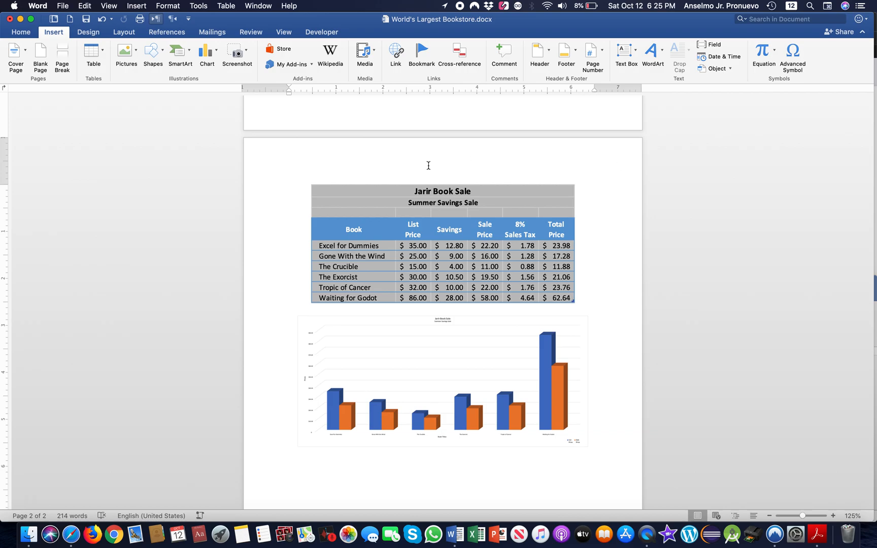
{"action": "scroll", "coordinate": [541, 201], "scroll_direction": "up", "scroll_amount": 15}
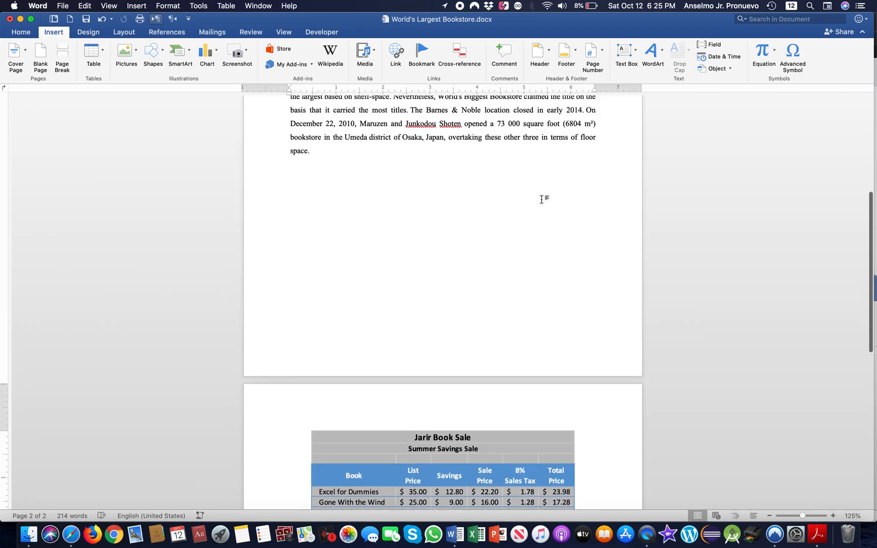
{"action": "scroll", "coordinate": [541, 200], "scroll_direction": "up", "scroll_amount": 6}
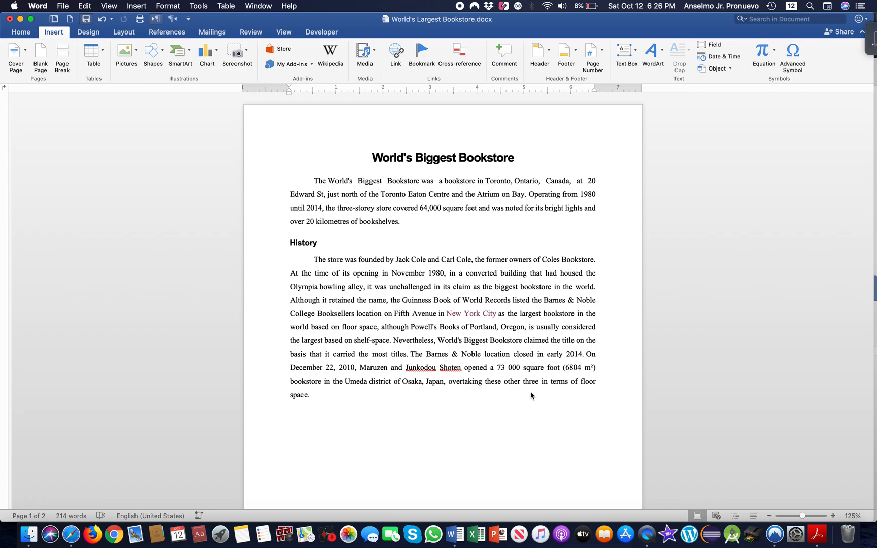
{"action": "left_click", "coordinate": [852, 46]}
{"action": "key", "text": "F11"}
{"action": "key", "text": "F11"}
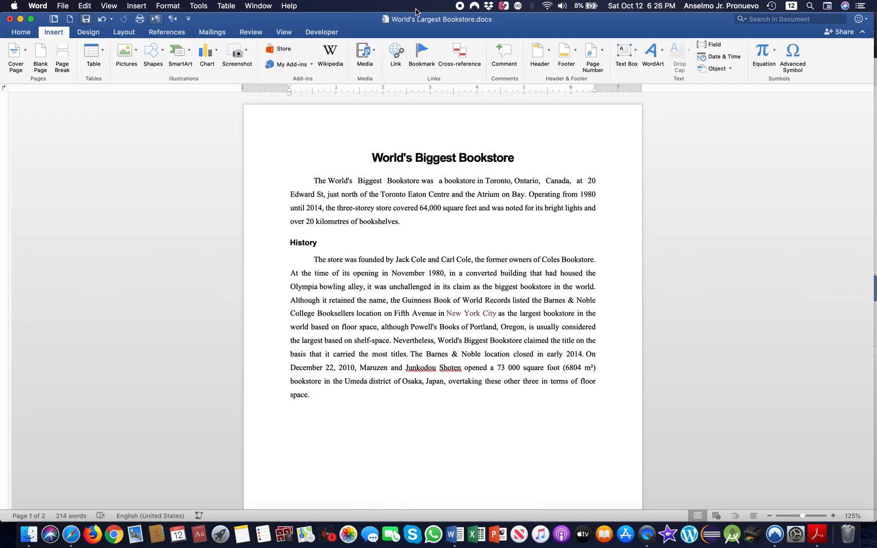